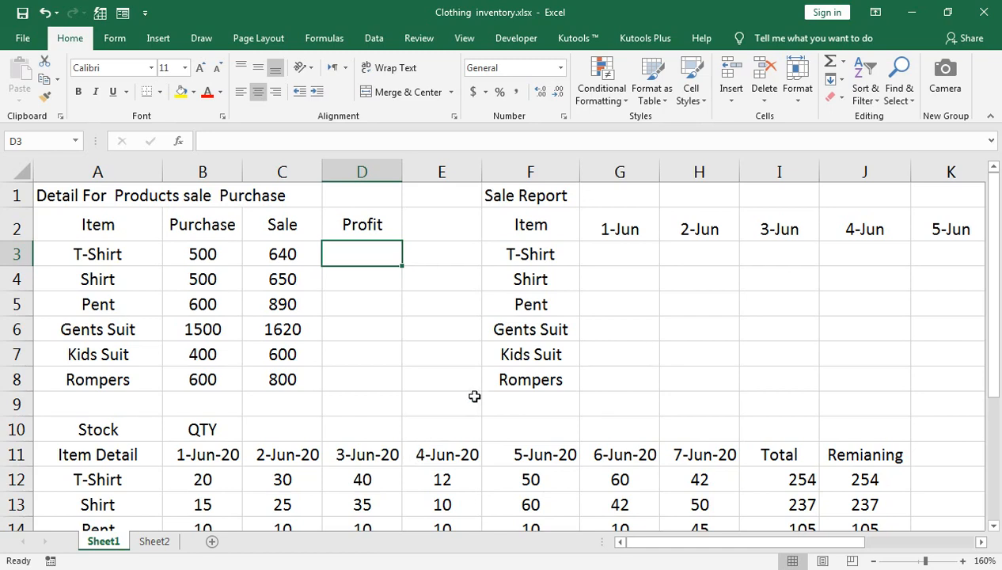
Clear the existing formulas from the Total and Remianing columns of the stock table, starting at I12
{"action": "left_click", "coordinate": [749, 468]}
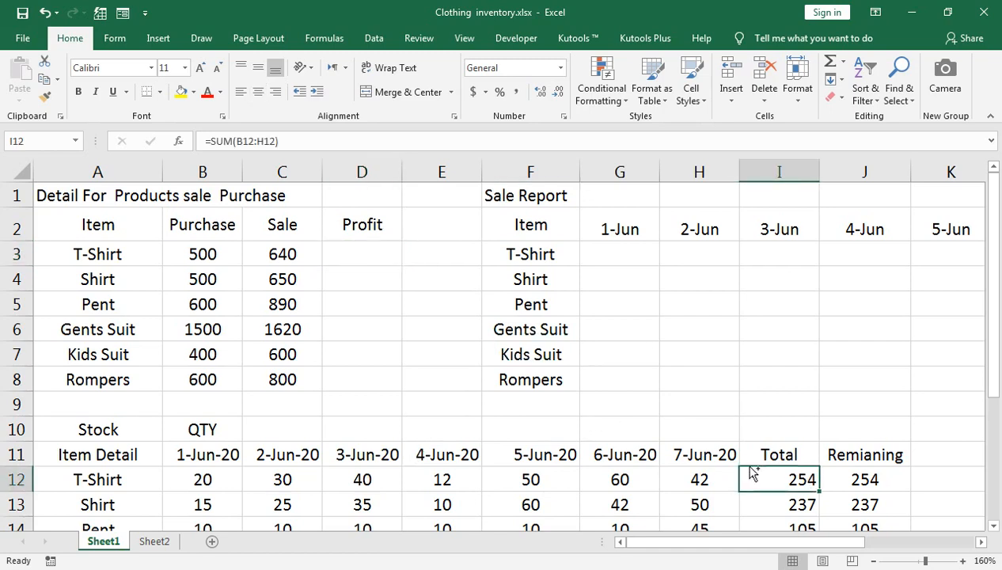
{"action": "key", "text": "ctrl+shift+Right"}
{"action": "key", "text": "ctrl+shift+Down"}
{"action": "key", "text": "Delete"}
Examine the product price table's item names, purchase prices, sale prices and Profit column
{"action": "key", "text": "Up"}
{"action": "key", "text": "Up"}
{"action": "key", "text": "Up"}
{"action": "key", "text": "Up"}
{"action": "key", "text": "Up"}
{"action": "key", "text": "Up"}
{"action": "key", "text": "Up"}
{"action": "key", "text": "Up"}
{"action": "key", "text": "Up"}
{"action": "key", "text": "Up"}
{"action": "key", "text": "Up"}
{"action": "key", "text": "Left"}
{"action": "key", "text": "Left"}
{"action": "key", "text": "Left"}
{"action": "key", "text": "Left"}
{"action": "key", "text": "Left"}
{"action": "key", "text": "Left"}
{"action": "key", "text": "Left"}
{"action": "key", "text": "Down"}
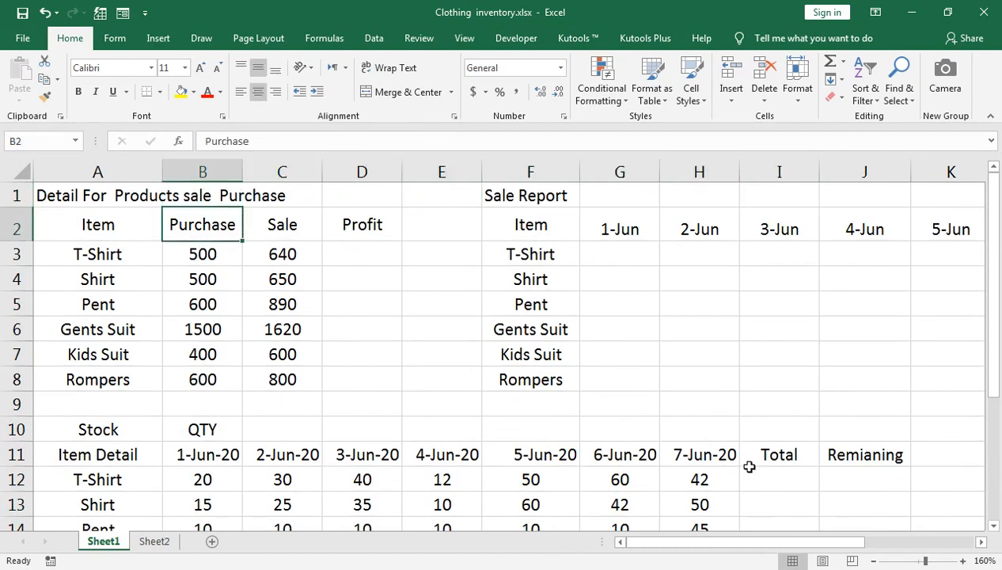
{"action": "key", "text": "Left"}
{"action": "key", "text": "Down"}
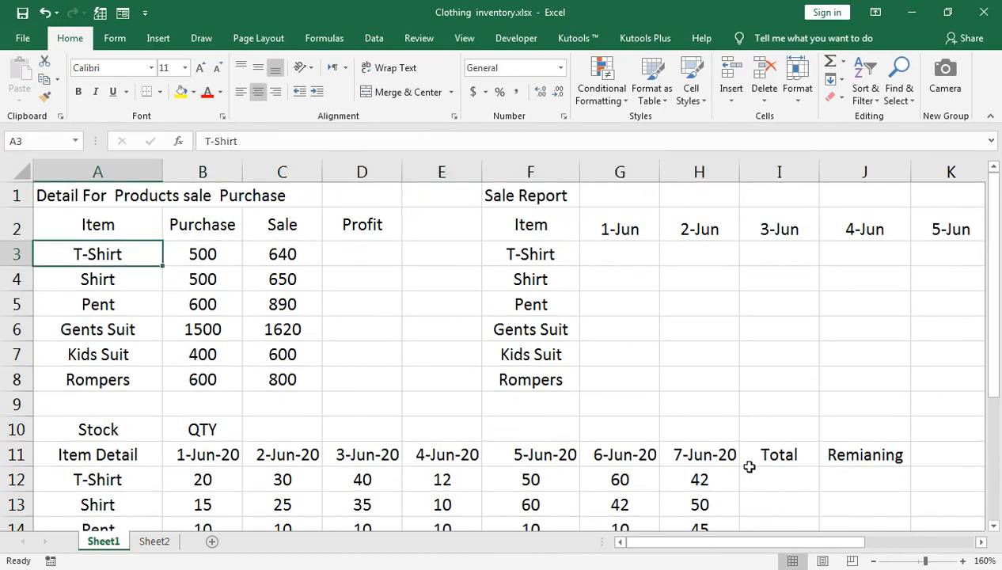
{"action": "key", "text": "Down"}
{"action": "key", "text": "Down"}
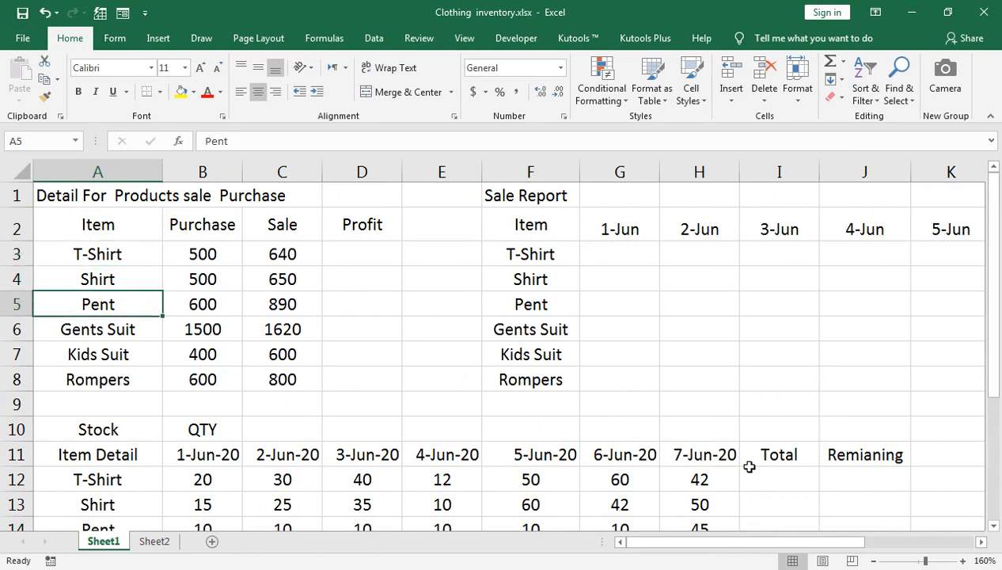
{"action": "key", "text": "Right"}
{"action": "key", "text": "Up"}
{"action": "key", "text": "Up"}
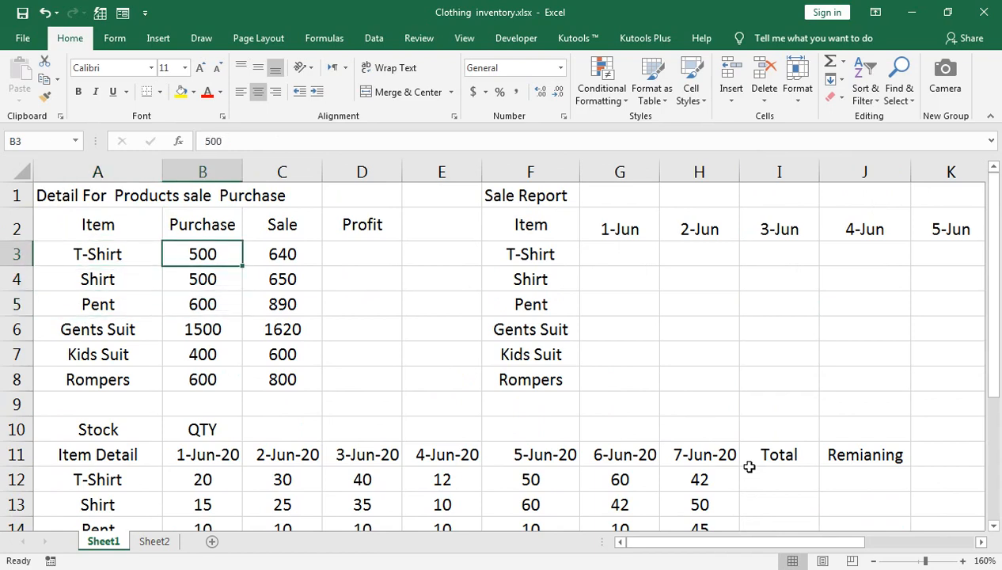
{"action": "key", "text": "Right"}
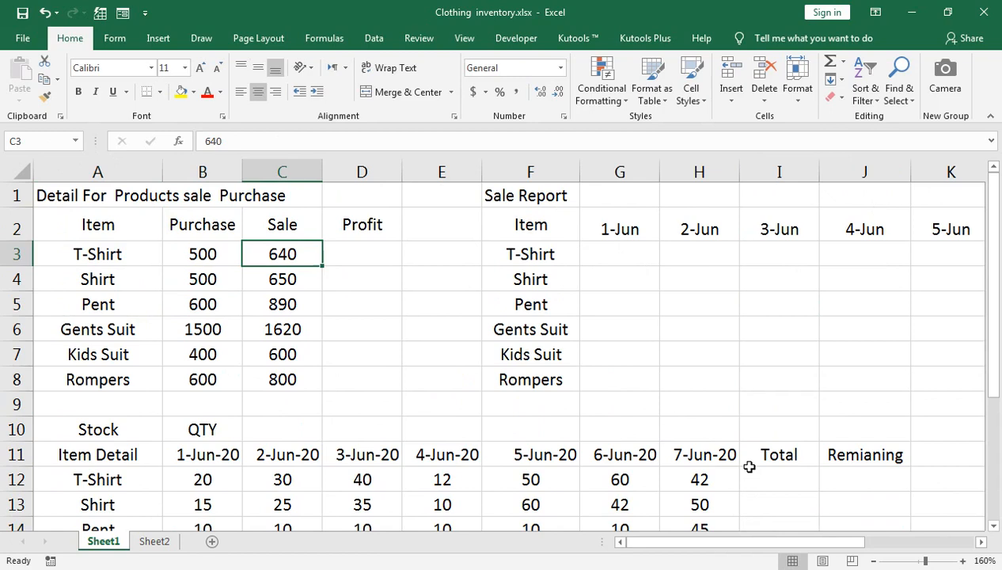
{"action": "key", "text": "Right"}
Look over the Stock table's heading and its Item Detail list below the price table
{"action": "key", "text": "Down"}
{"action": "key", "text": "Down"}
{"action": "key", "text": "Down"}
{"action": "key", "text": "Down"}
{"action": "key", "text": "Down"}
{"action": "key", "text": "Down"}
{"action": "key", "text": "Down"}
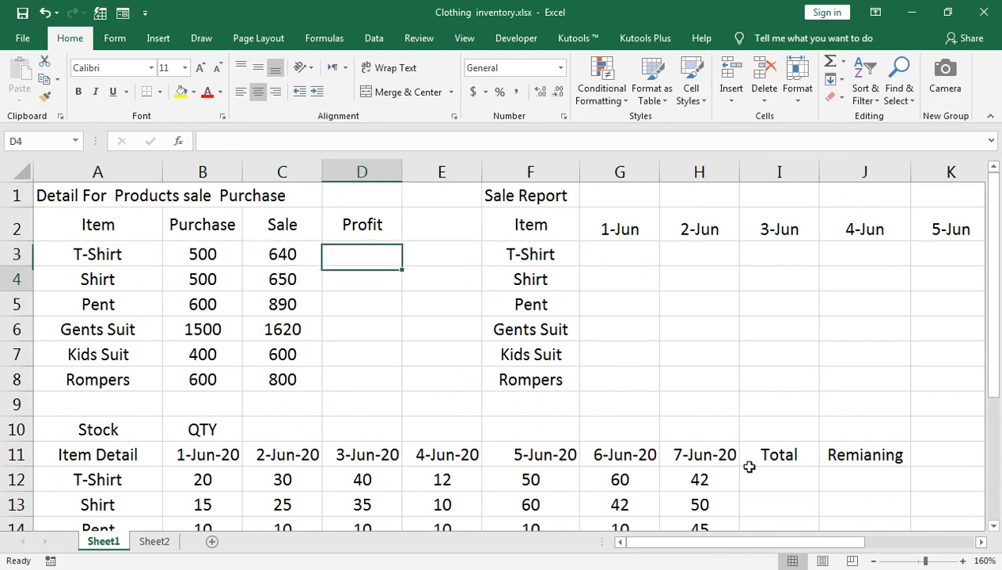
{"action": "key", "text": "Left"}
{"action": "key", "text": "Left"}
{"action": "key", "text": "Left"}
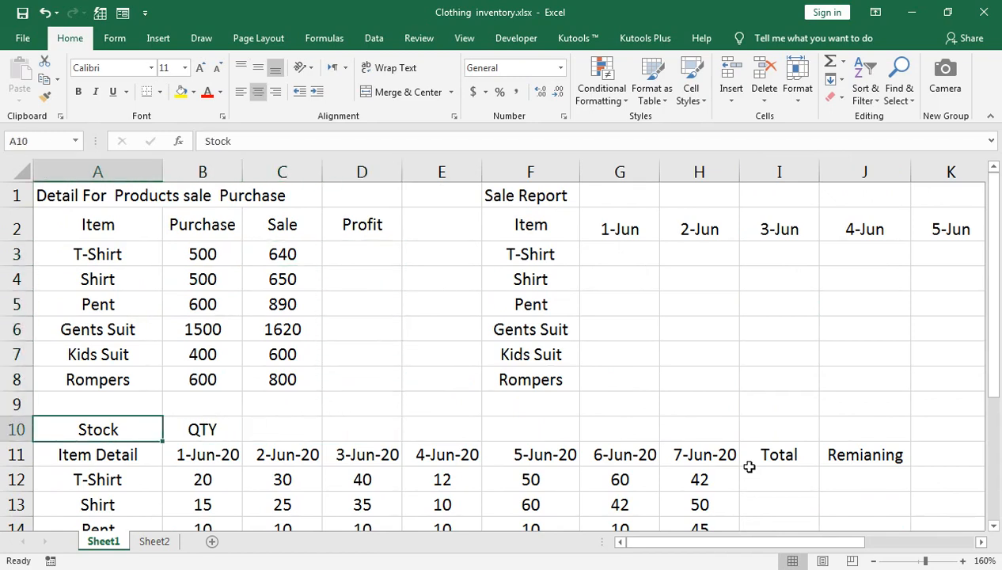
{"action": "key", "text": "Down"}
{"action": "key", "text": "Up"}
{"action": "key", "text": "Up"}
{"action": "key", "text": "Up"}
{"action": "key", "text": "Up"}
{"action": "key", "text": "Down"}
{"action": "key", "text": "Down"}
{"action": "key", "text": "Down"}
{"action": "key", "text": "Down"}
{"action": "key", "text": "Down"}
{"action": "key", "text": "Down"}
{"action": "key", "text": "Down"}
{"action": "key", "text": "Down"}
{"action": "key", "text": "Down"}
{"action": "key", "text": "Up"}
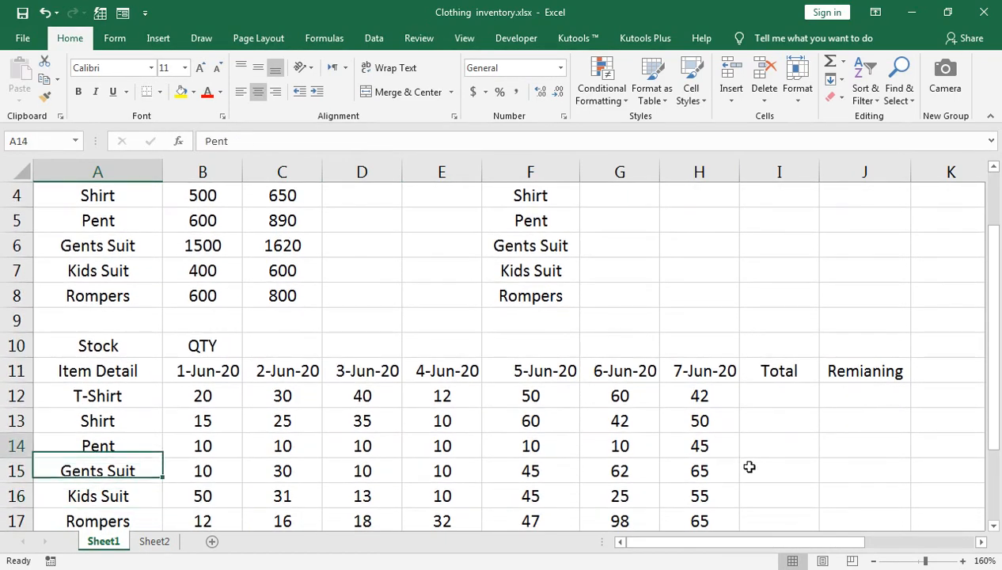
{"action": "key", "text": "Up"}
{"action": "key", "text": "Up"}
{"action": "key", "text": "Up"}
{"action": "key", "text": "Up"}
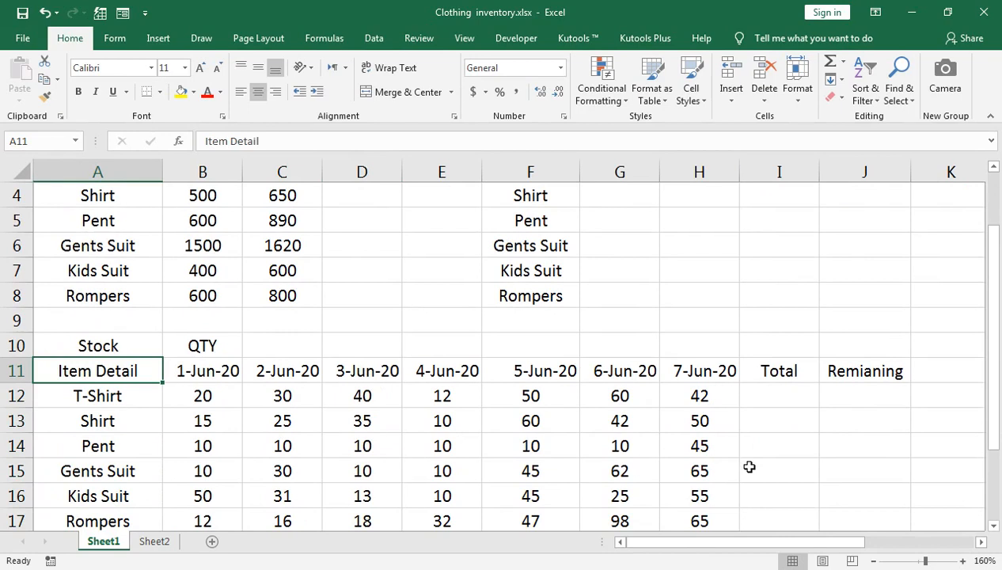
Review the stock table's daily date headers, the T-Shirt quantities, and the Total and Remianing columns
{"action": "key", "text": "Right"}
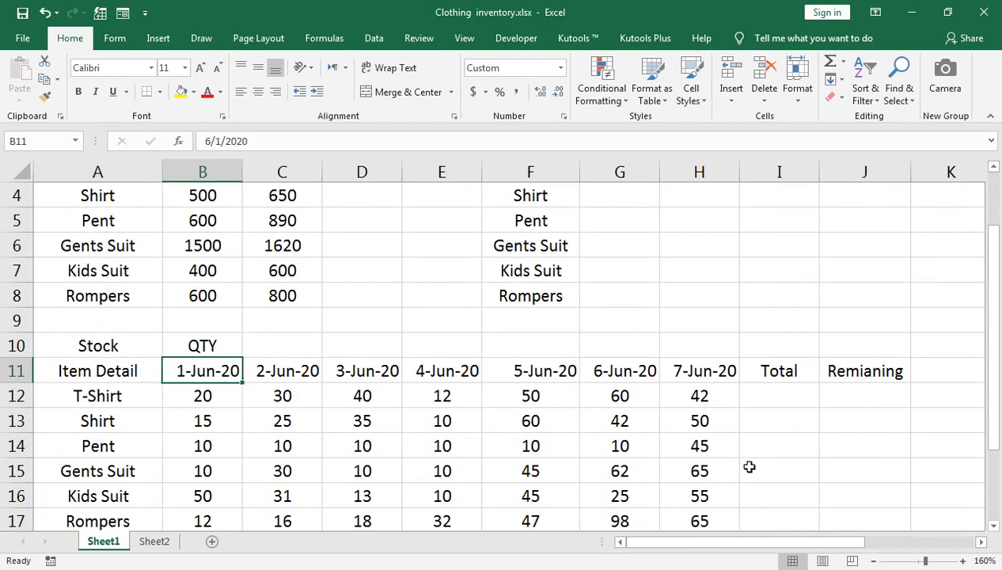
{"action": "key", "text": "Right"}
{"action": "key", "text": "Right"}
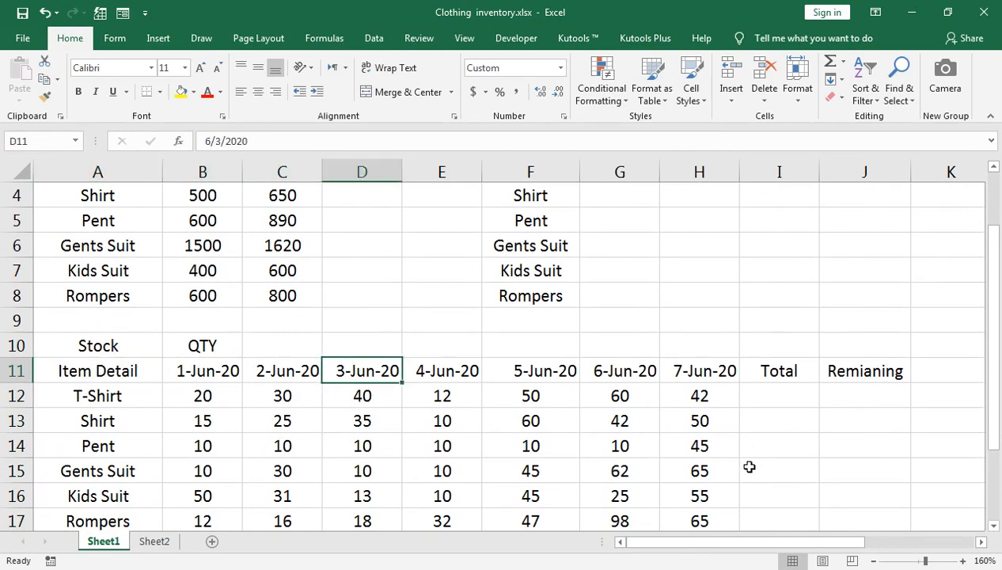
{"action": "key", "text": "Right"}
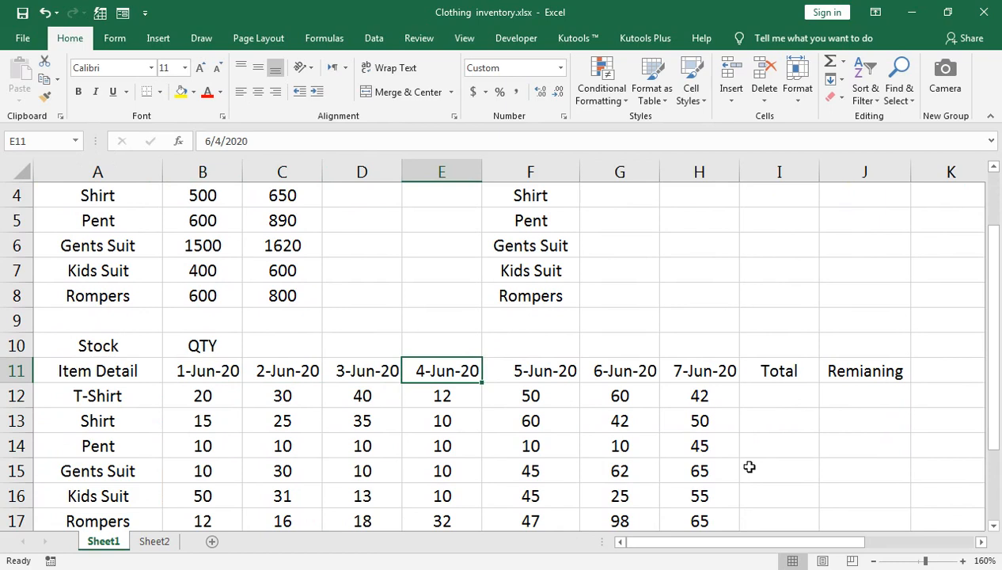
{"action": "key", "text": "Right"}
{"action": "key", "text": "Right"}
{"action": "key", "text": "Right"}
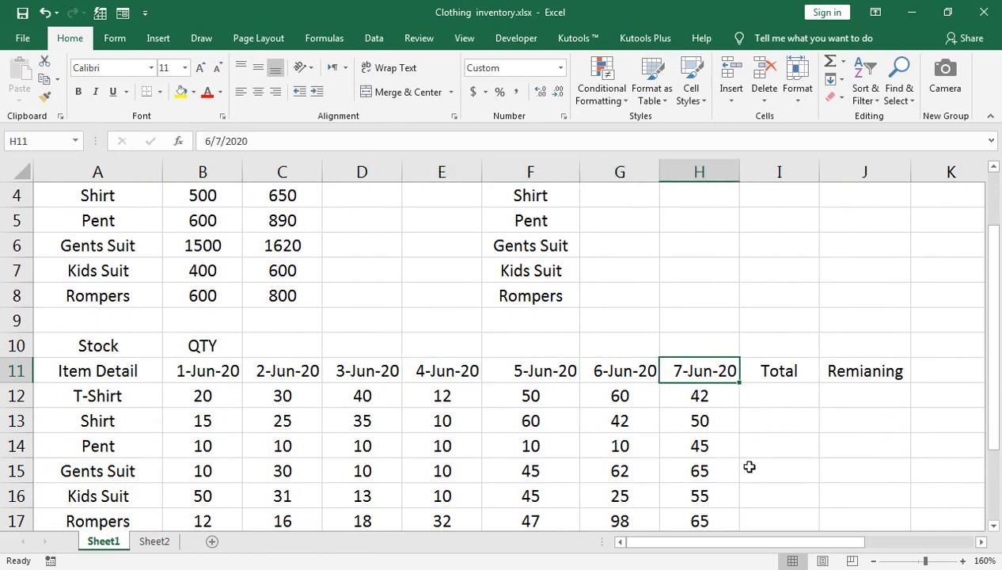
{"action": "key", "text": "Down"}
{"action": "key", "text": "Left"}
{"action": "key", "text": "Left"}
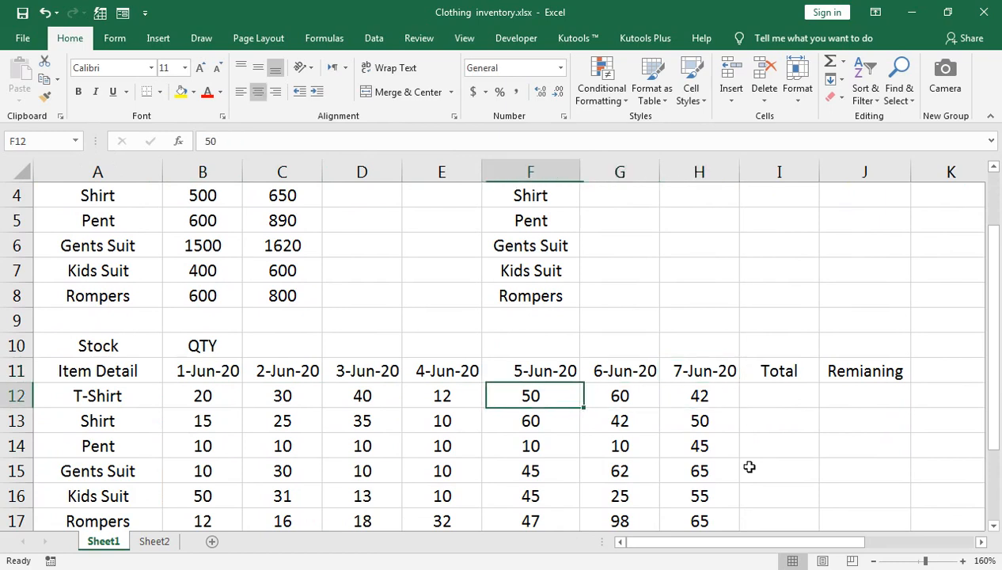
{"action": "key", "text": "Left"}
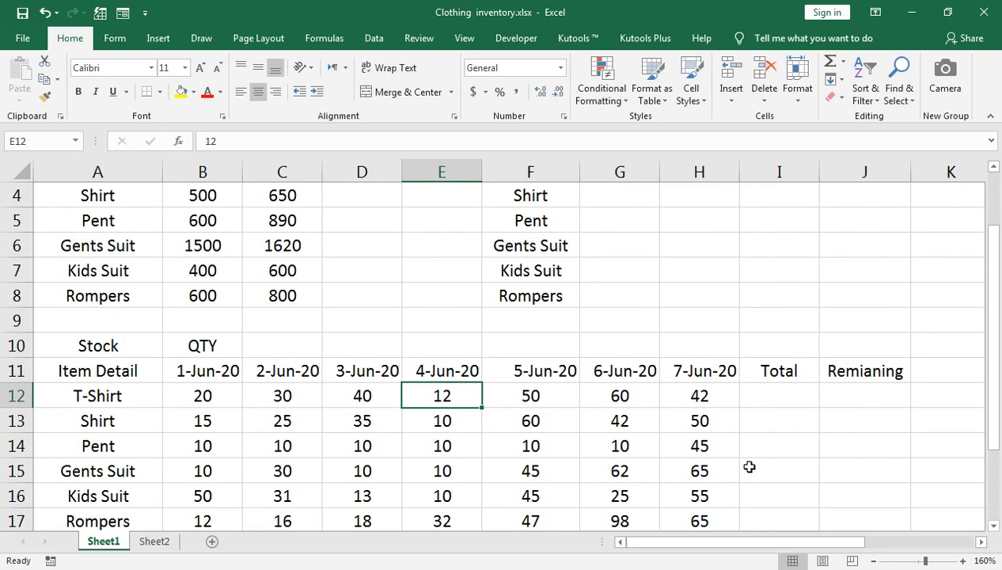
{"action": "key", "text": "Left"}
{"action": "key", "text": "Left"}
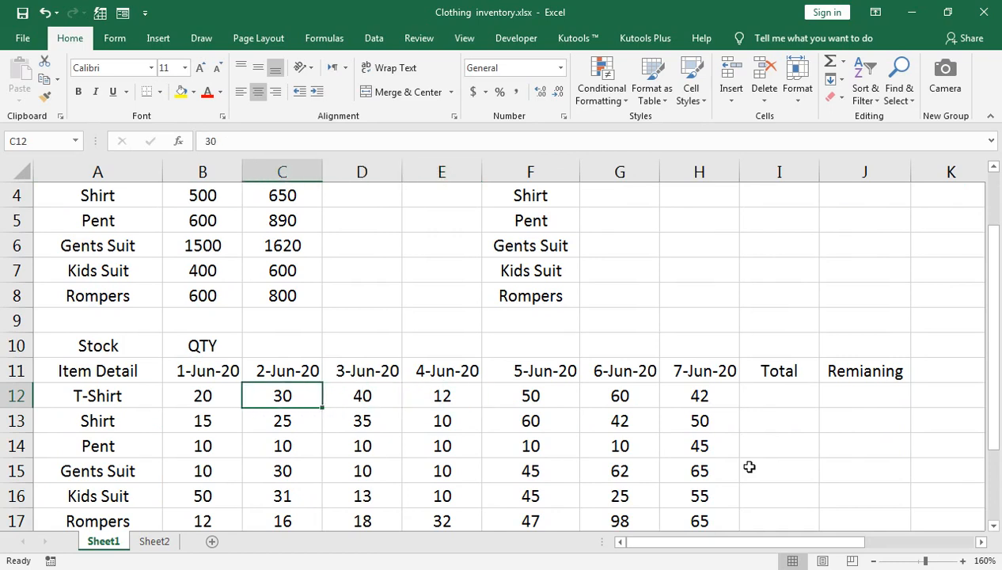
{"action": "key", "text": "Right"}
{"action": "key", "text": "Right"}
{"action": "key", "text": "Right"}
{"action": "key", "text": "Right"}
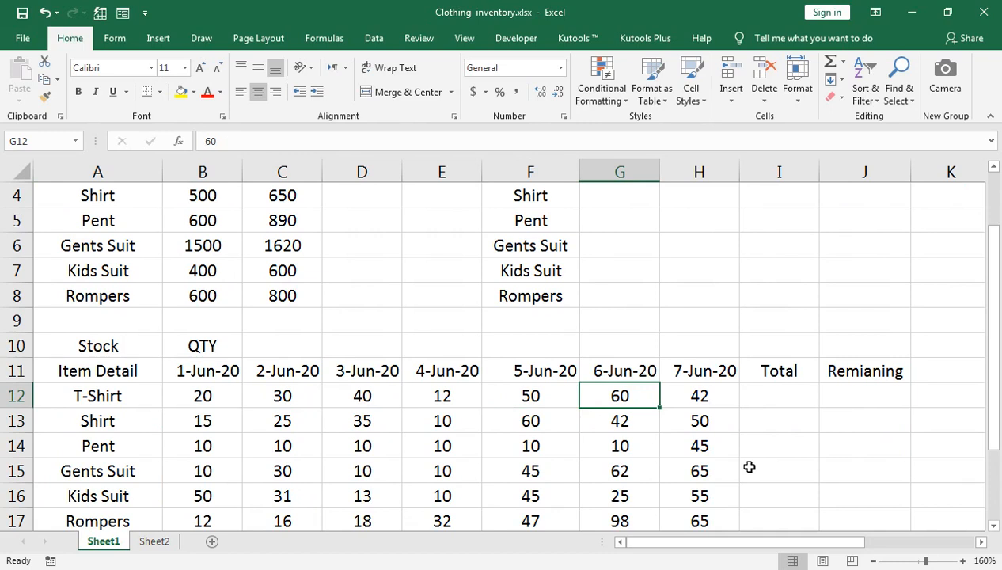
{"action": "key", "text": "Right"}
{"action": "key", "text": "Right"}
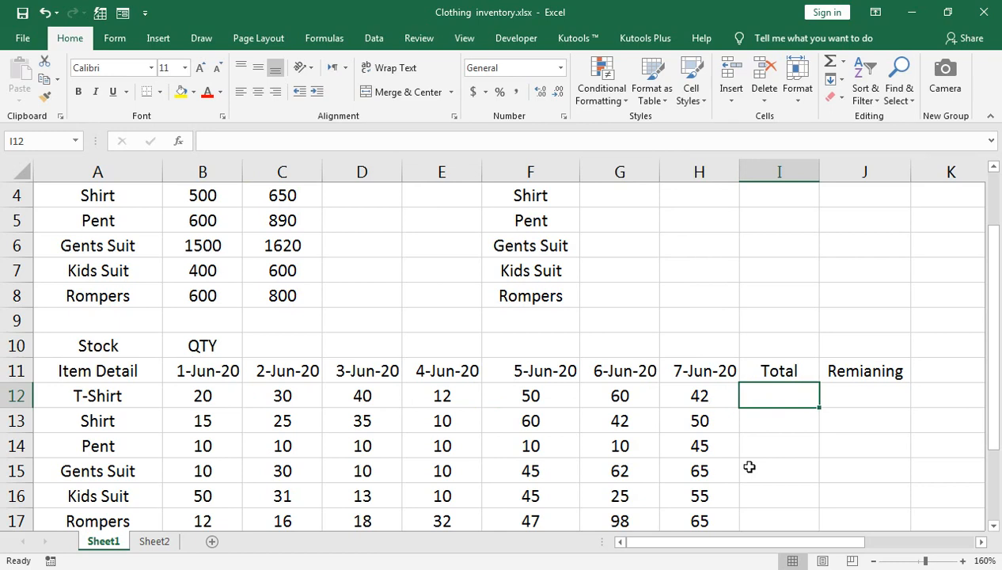
{"action": "key", "text": "Right"}
{"action": "key", "text": "Up"}
{"action": "key", "text": "Up"}
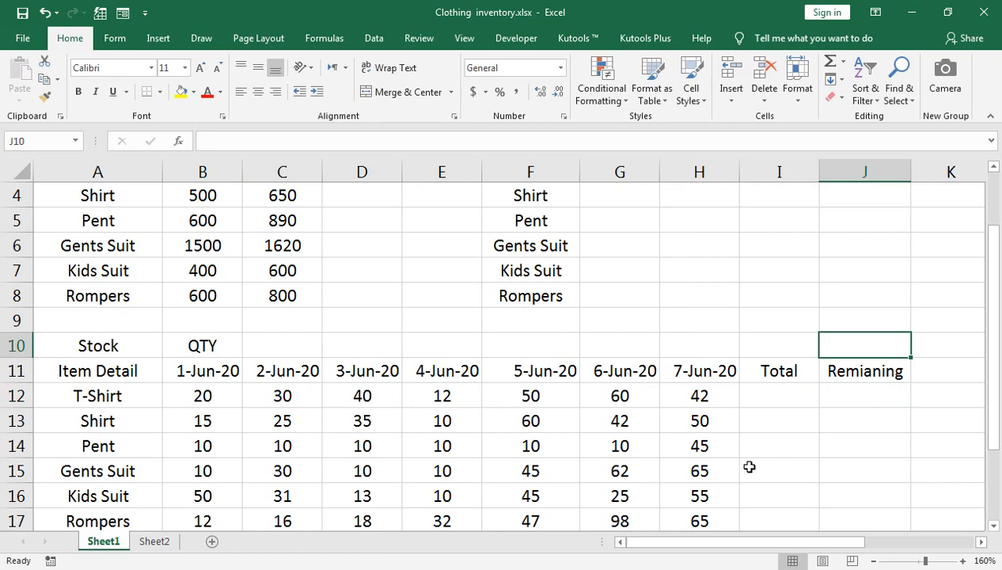
Examine the Sale Report's daily date headers and its Total Selling QTY, Total Sale Amount and Total Profit columns
{"action": "scroll", "coordinate": [749, 467], "scroll_direction": "up", "scroll_amount": 1}
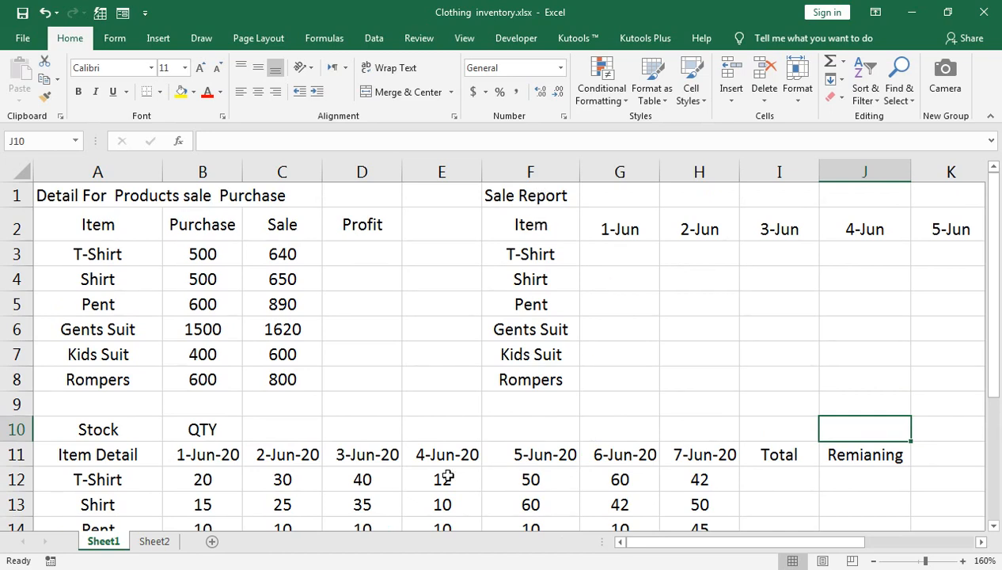
{"action": "left_click", "coordinate": [612, 235]}
{"action": "key", "text": "Right"}
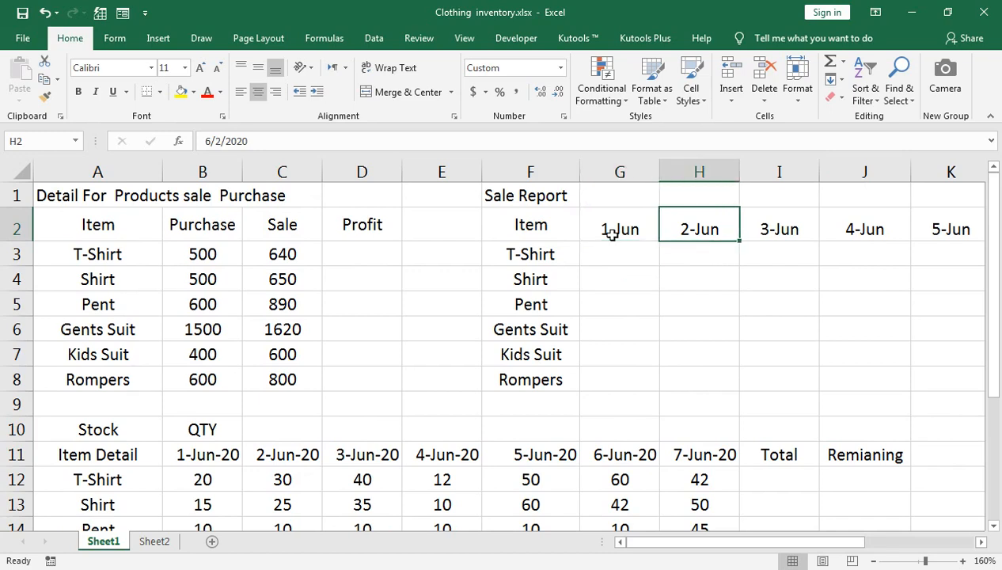
{"action": "key", "text": "Right"}
{"action": "key", "text": "Right"}
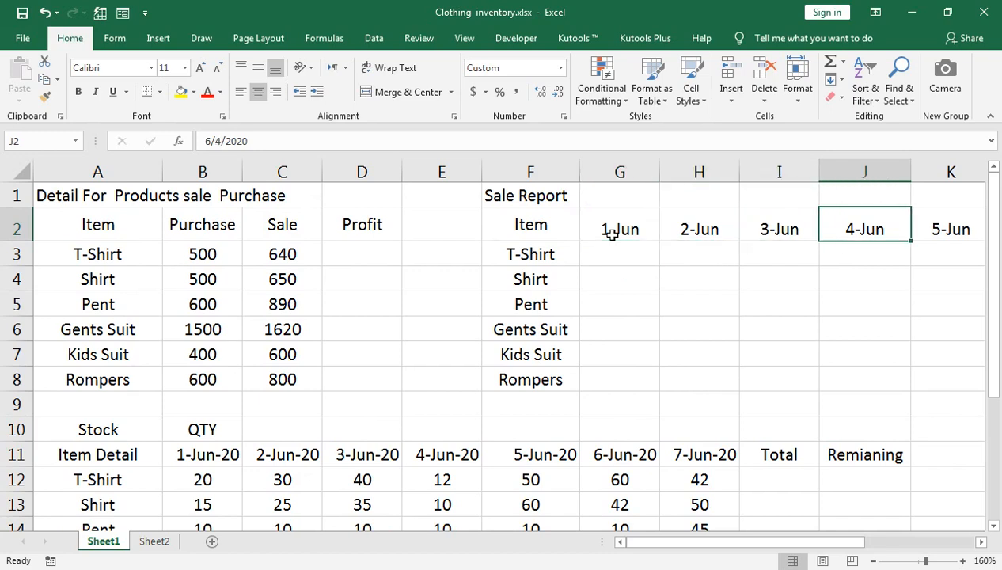
{"action": "key", "text": "Right"}
{"action": "key", "text": "Right"}
{"action": "key", "text": "Right"}
{"action": "key", "text": "Right"}
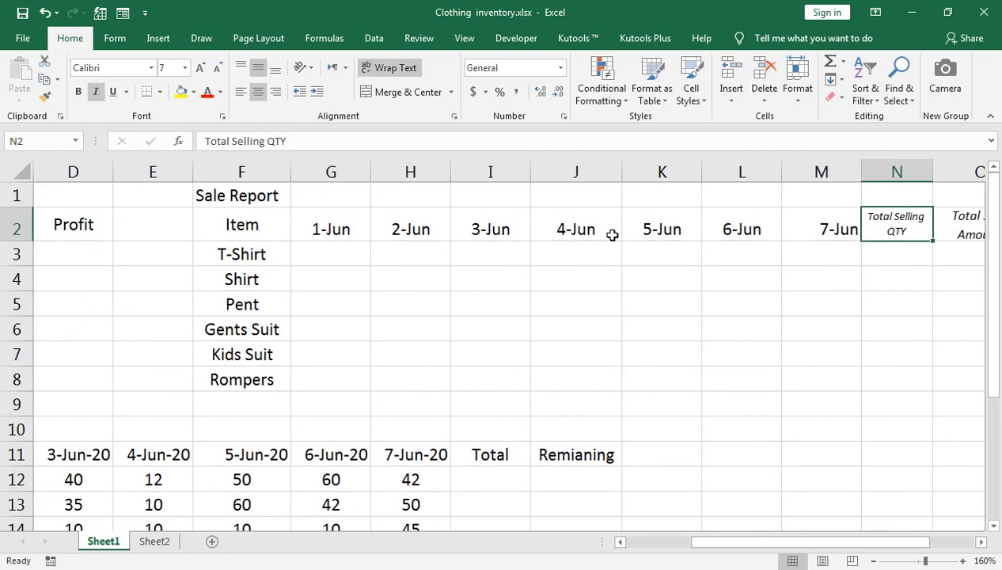
{"action": "key", "text": "Right"}
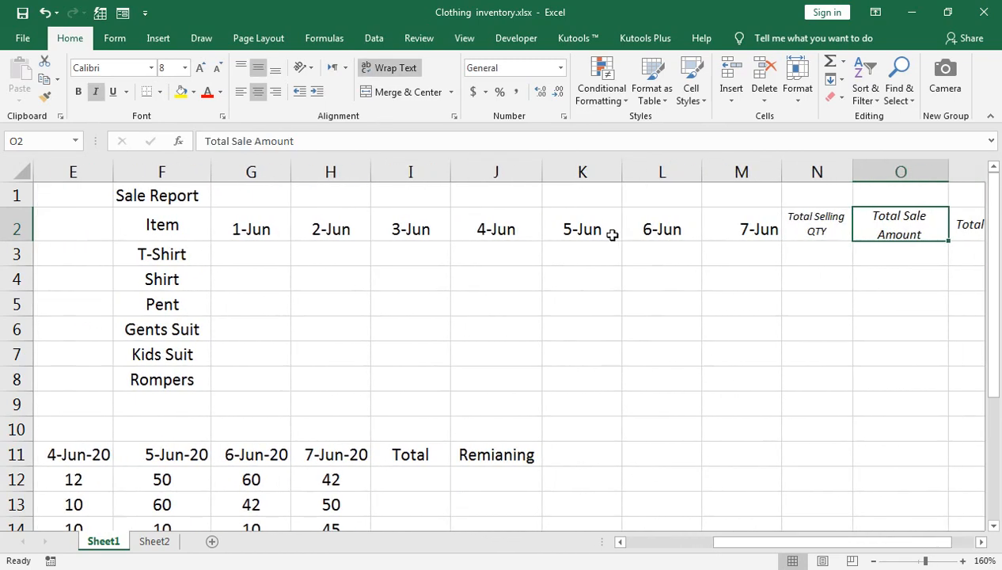
{"action": "key", "text": "Left"}
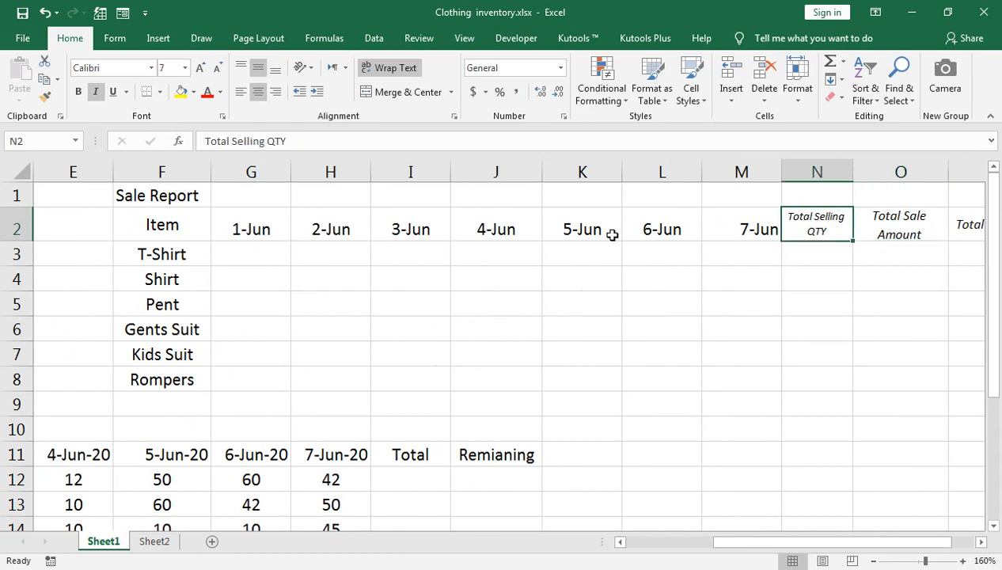
{"action": "key", "text": "Right"}
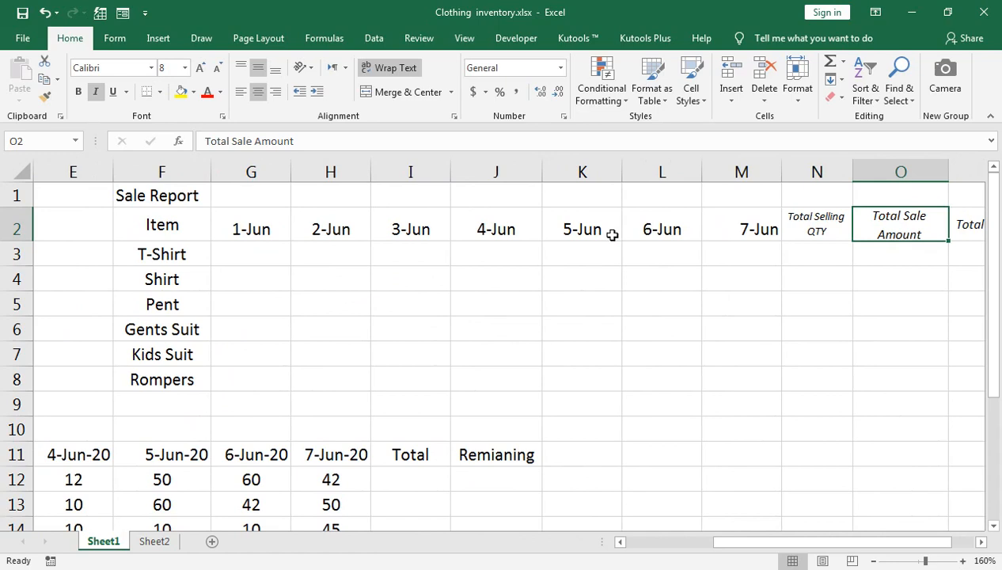
{"action": "key", "text": "Right"}
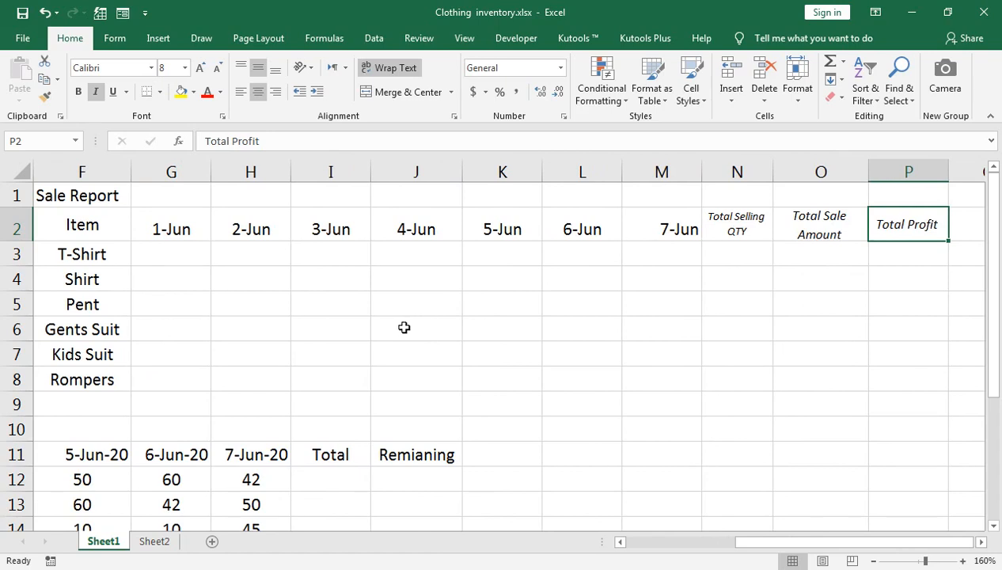
{"action": "key", "text": "ctrl+Left"}
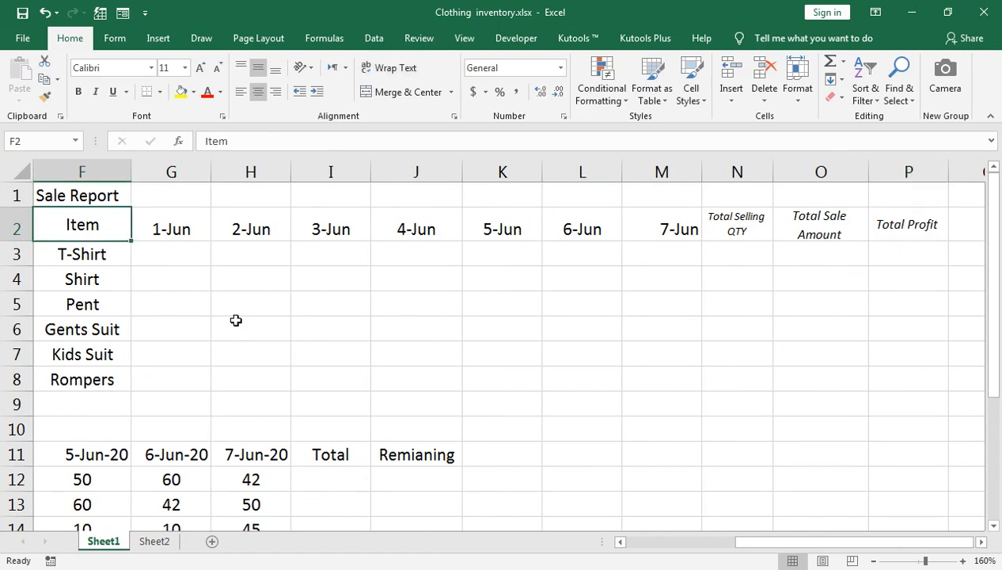
{"action": "key", "text": "ctrl+Left"}
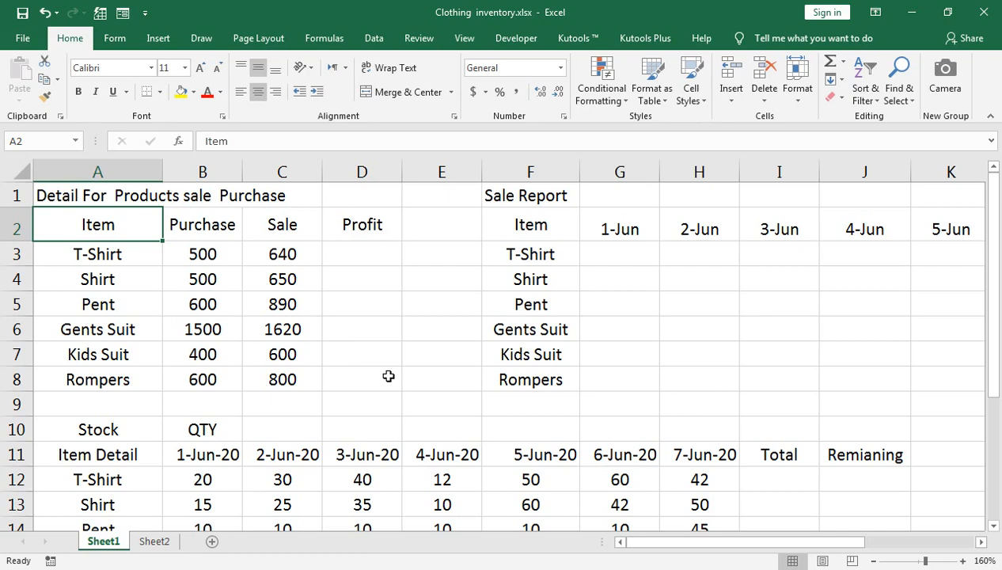
Calculate the T-Shirt profit in D3 as sale price minus purchase price with the formula =C3-B3
{"action": "left_click", "coordinate": [349, 252]}
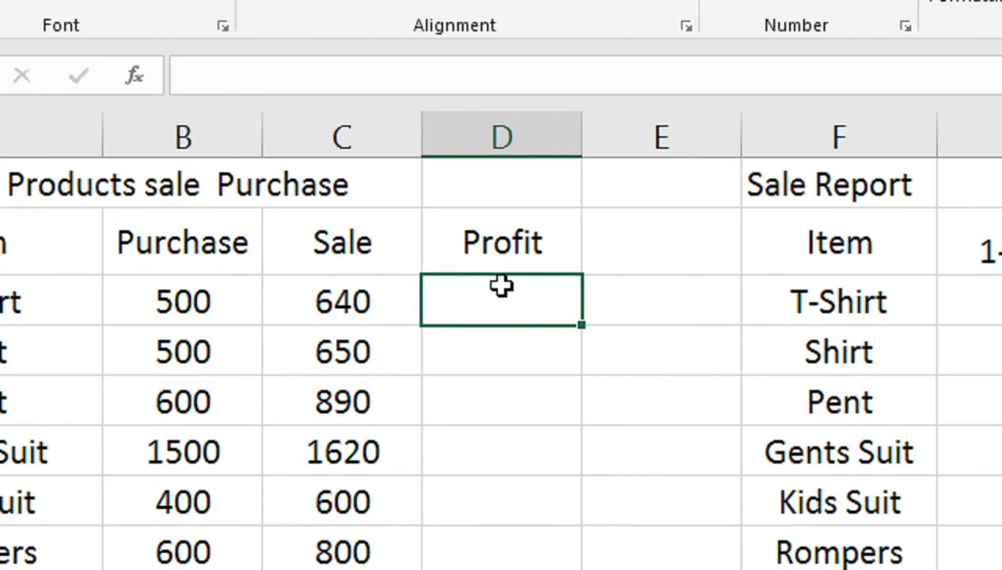
{"action": "type", "text": "="}
{"action": "key", "text": "Left"}
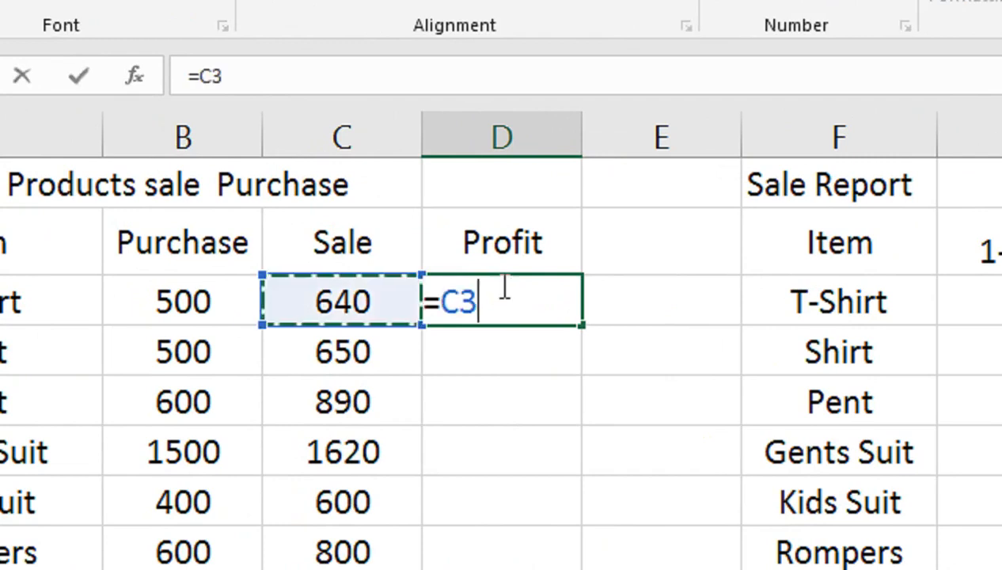
{"action": "type", "text": "-"}
{"action": "key", "text": "Left"}
{"action": "key", "text": "Left"}
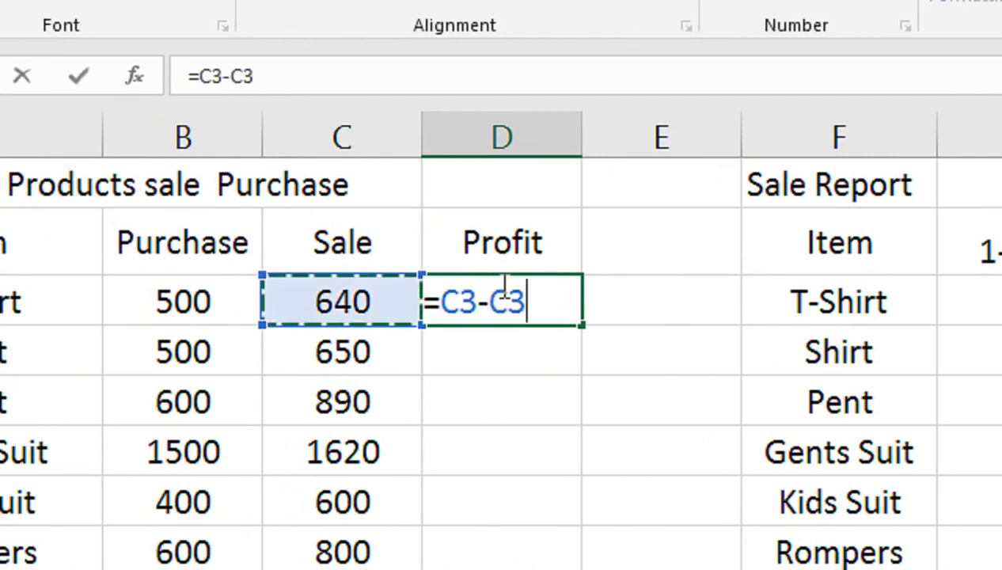
{"action": "key", "text": "Return"}
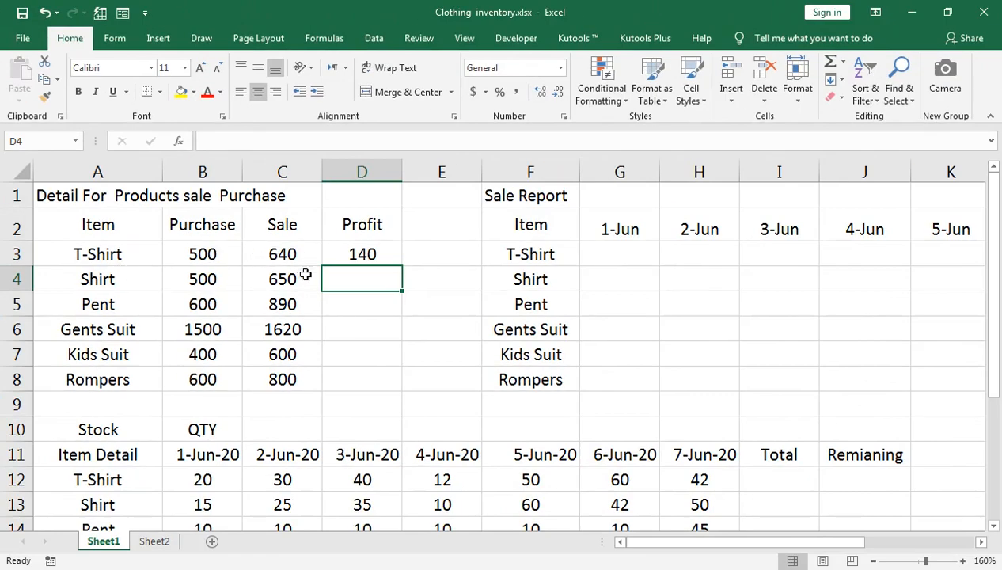
Copy the profit formula from D3 down to D8 for all remaining items
{"action": "left_click", "coordinate": [366, 255]}
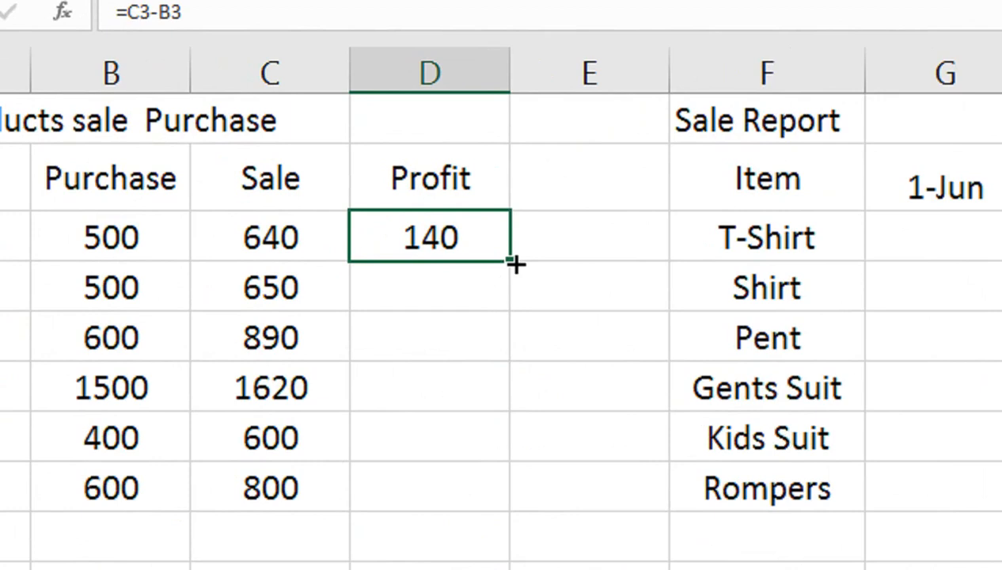
{"action": "left_click_drag", "start_coordinate": [512, 264], "coordinate": [510, 494]}
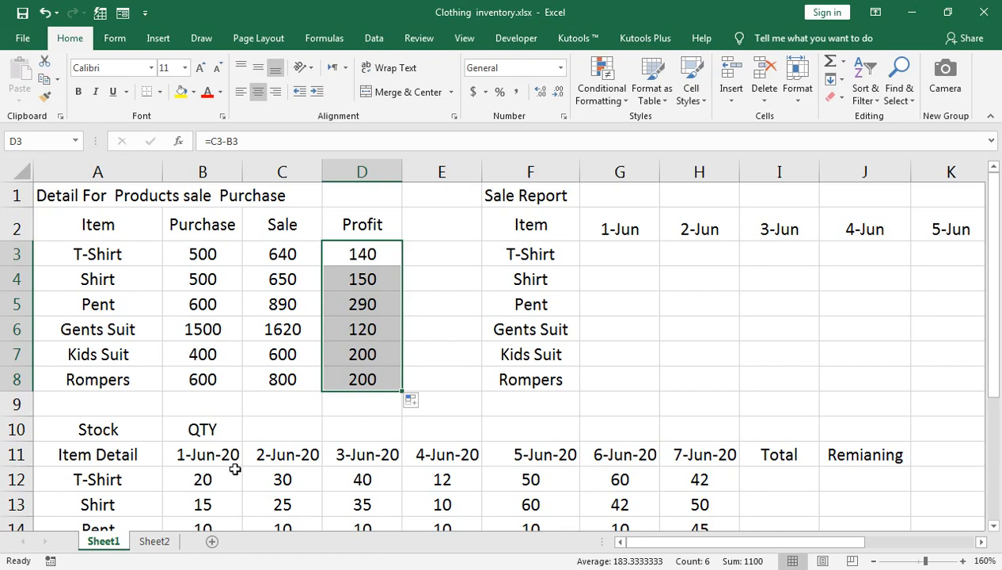
Change the stock table's heading in A10 to "Stock Purchase Remaining" and wrap its text within the cell
{"action": "scroll", "coordinate": [185, 452], "scroll_direction": "down", "scroll_amount": 1}
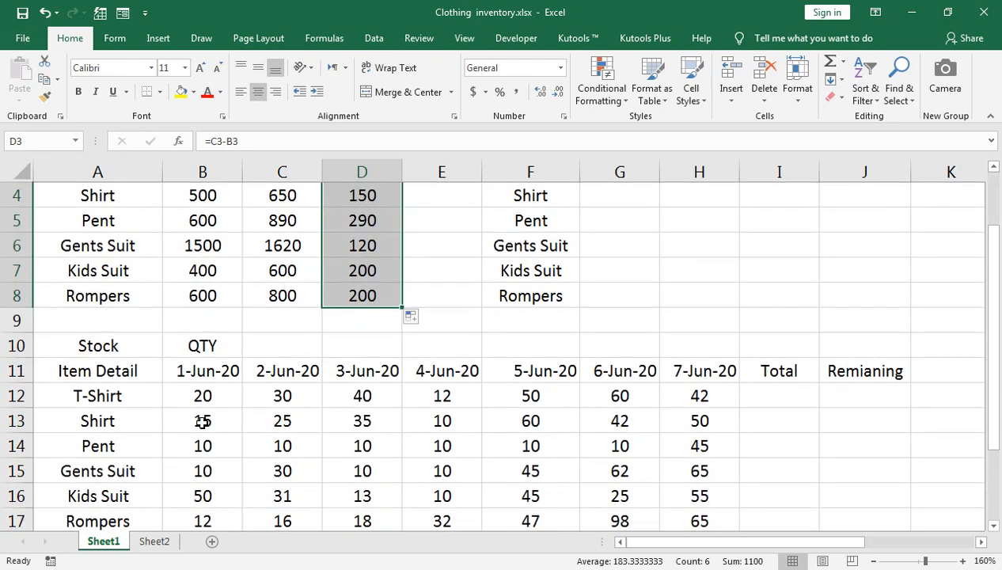
{"action": "left_click", "coordinate": [123, 347]}
{"action": "scroll", "coordinate": [186, 375], "scroll_direction": "down", "scroll_amount": 1}
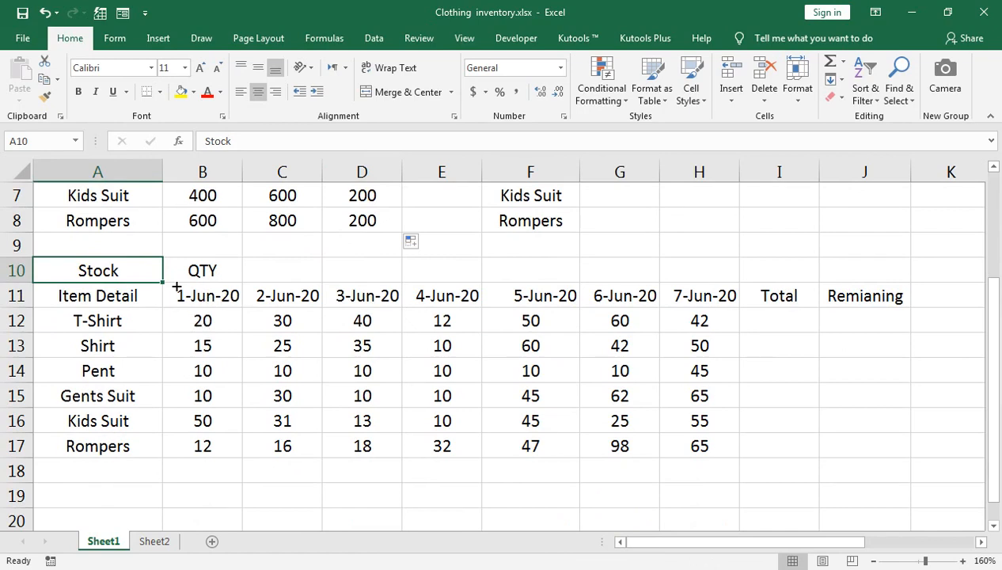
{"action": "key", "text": "F2"}
{"action": "type", "text": "Purchase Remiann"}
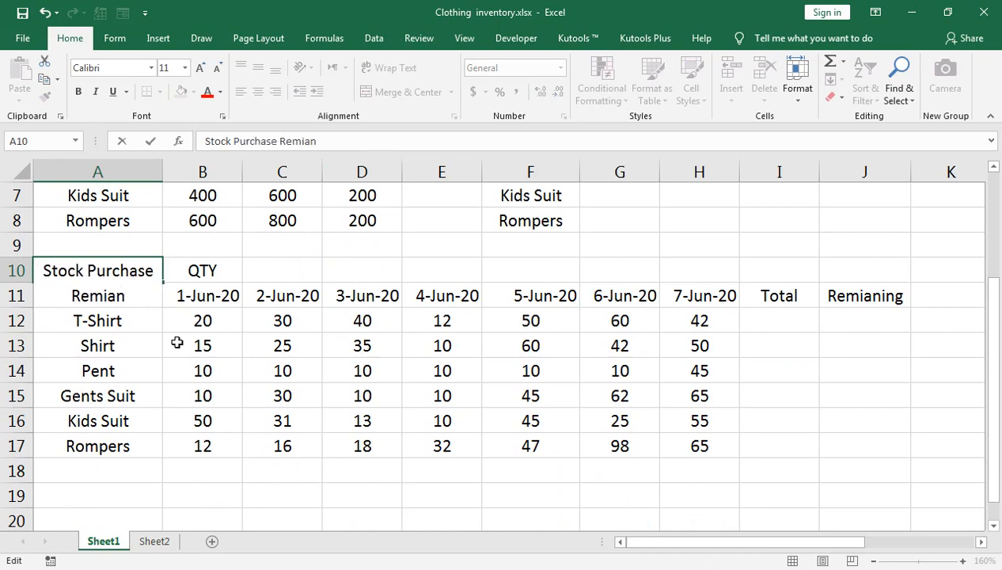
{"action": "key", "text": "BackSpace"}
{"action": "key", "text": "BackSpace"}
{"action": "key", "text": "BackSpace"}
{"action": "key", "text": "BackSpace"}
{"action": "type", "text": "aining"}
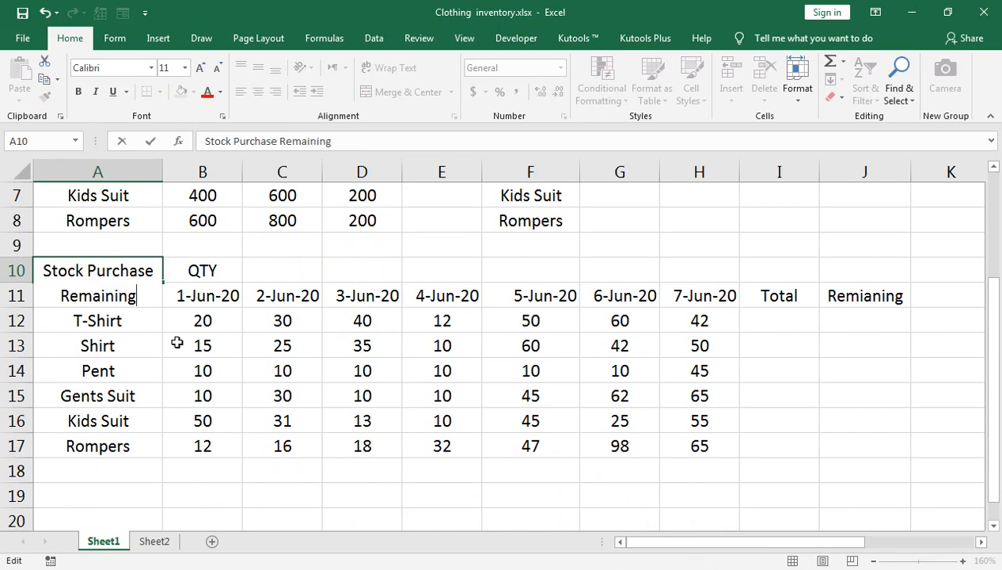
{"action": "key", "text": "Return"}
{"action": "key", "text": "Up"}
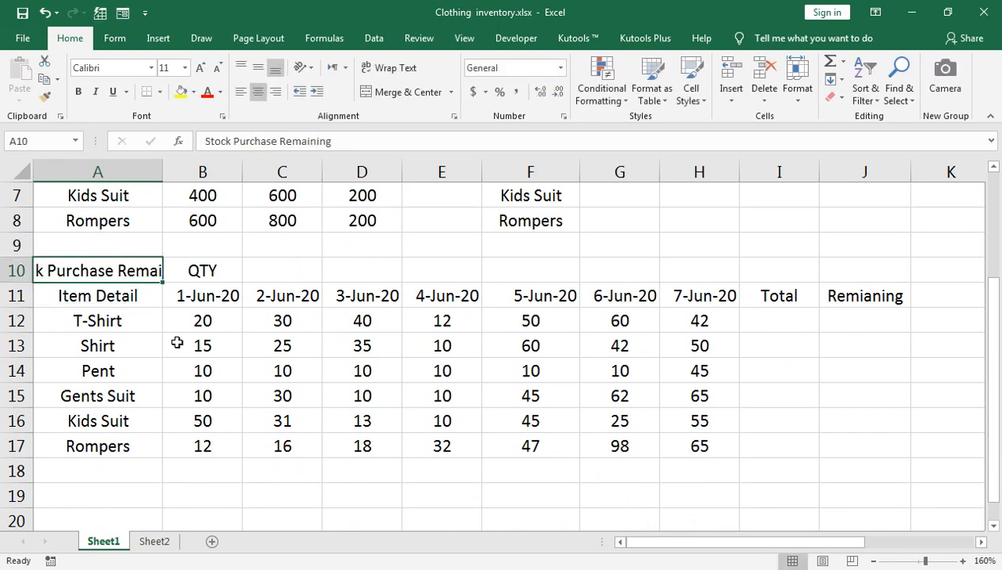
{"action": "left_click", "coordinate": [383, 68]}
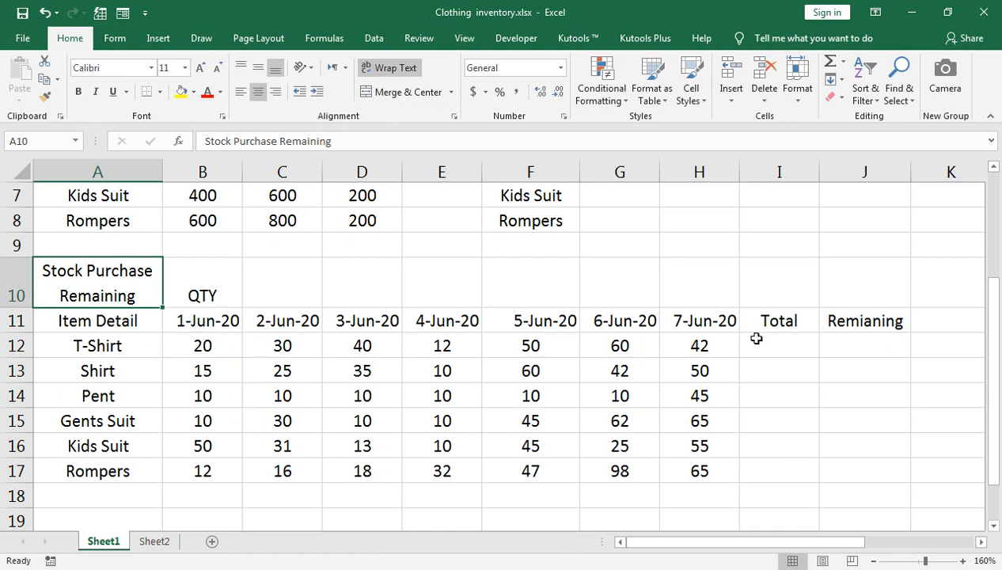
Clear the stock quantities for 2-Jun-20 through 7-Jun-20 in C12:H17
{"action": "double_click", "coordinate": [704, 349]}
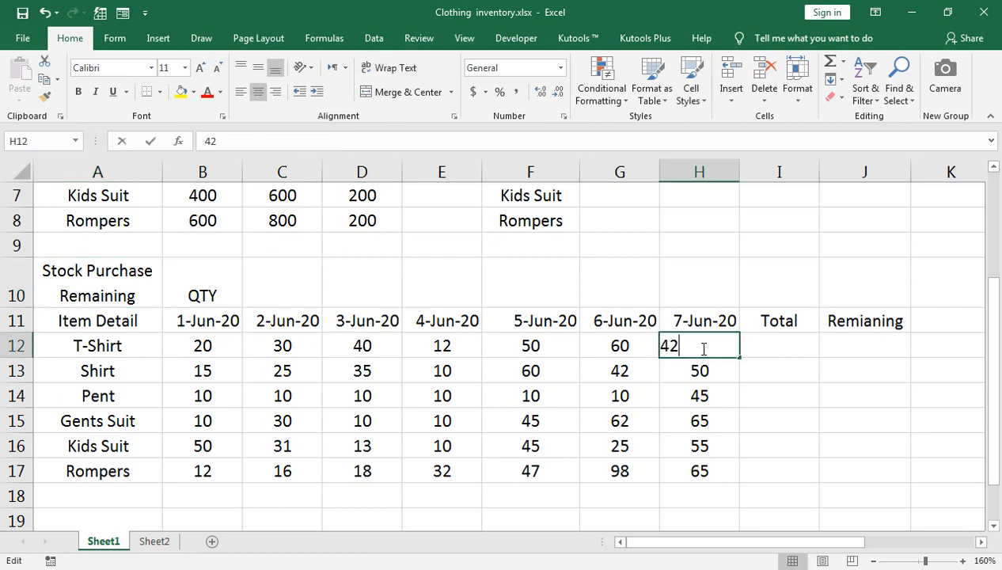
{"action": "key", "text": "Return"}
{"action": "key", "text": "Up"}
{"action": "key", "text": "shift+Down"}
{"action": "key", "text": "shift+Down"}
{"action": "key", "text": "shift+Down"}
{"action": "key", "text": "shift+Down"}
{"action": "key", "text": "shift+Down"}
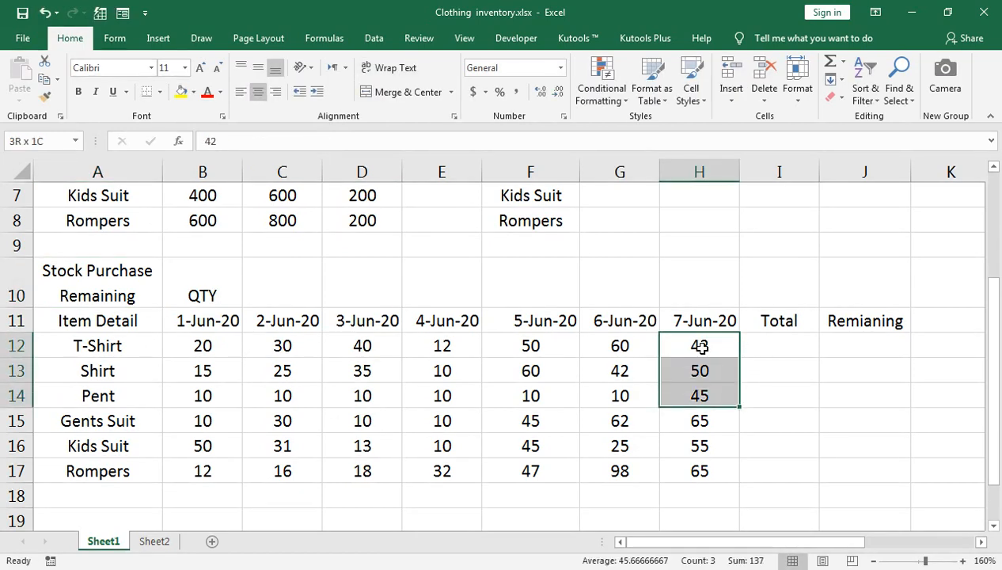
{"action": "key", "text": "shift+Left"}
{"action": "key", "text": "shift+Left"}
{"action": "key", "text": "shift+Left"}
{"action": "key", "text": "shift+Left"}
{"action": "key", "text": "shift+Left"}
{"action": "key", "text": "Delete"}
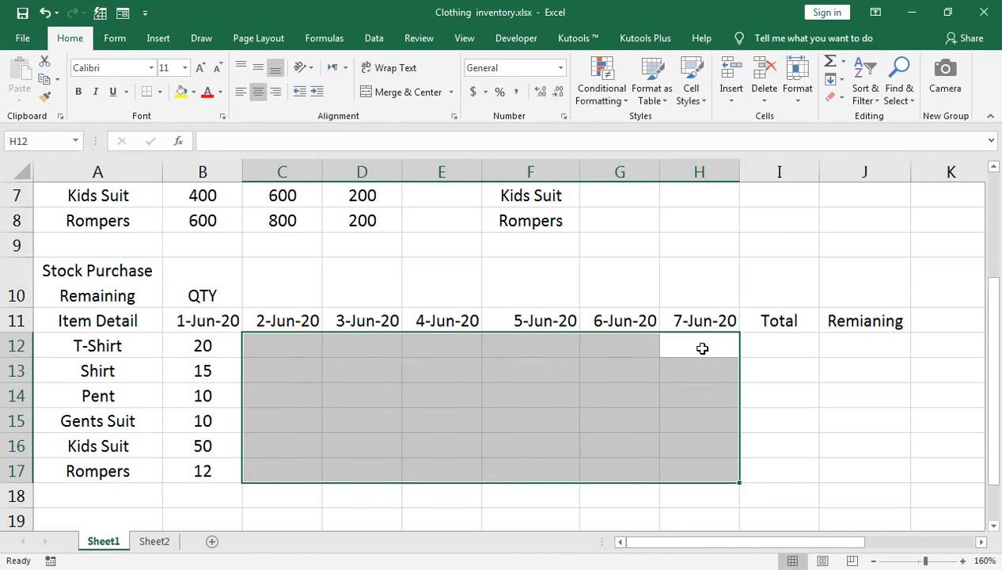
Total the T-Shirt stock across all seven dates in I12 with the formula =SUM(B12:H12)
{"action": "key", "text": "Left"}
{"action": "key", "text": "Left"}
{"action": "key", "text": "Left"}
{"action": "key", "text": "Left"}
{"action": "key", "text": "Left"}
{"action": "key", "text": "Left"}
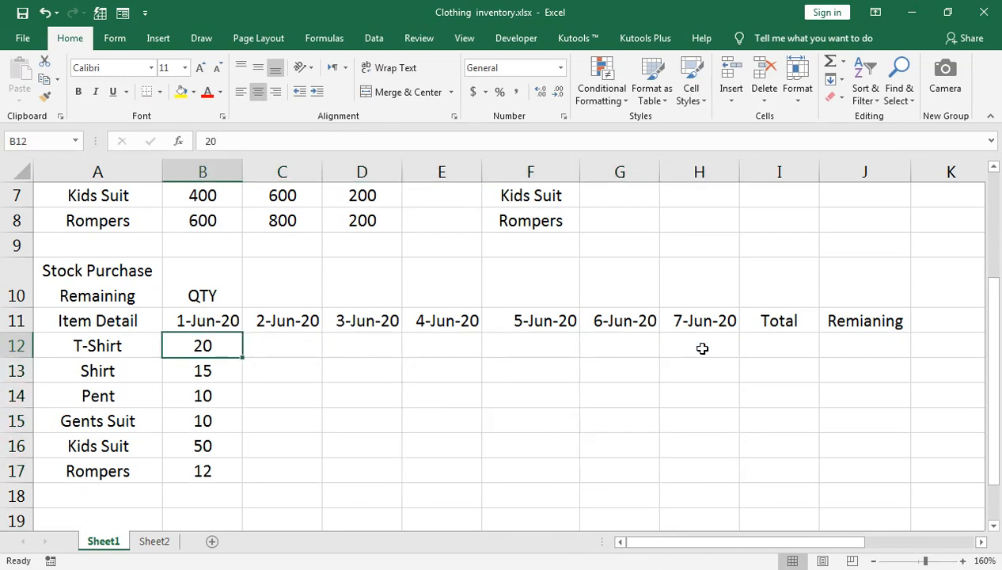
{"action": "key", "text": "Up"}
{"action": "key", "text": "Right"}
{"action": "key", "text": "Right"}
{"action": "key", "text": "Right"}
{"action": "key", "text": "Right"}
{"action": "key", "text": "Right"}
{"action": "key", "text": "Right"}
{"action": "key", "text": "Right"}
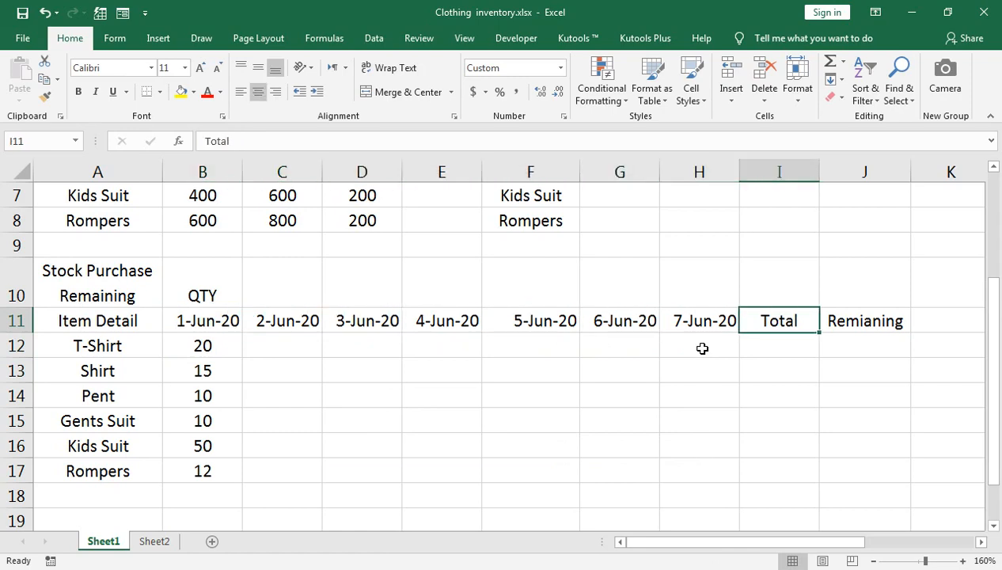
{"action": "key", "text": "Down"}
{"action": "type", "text": "="}
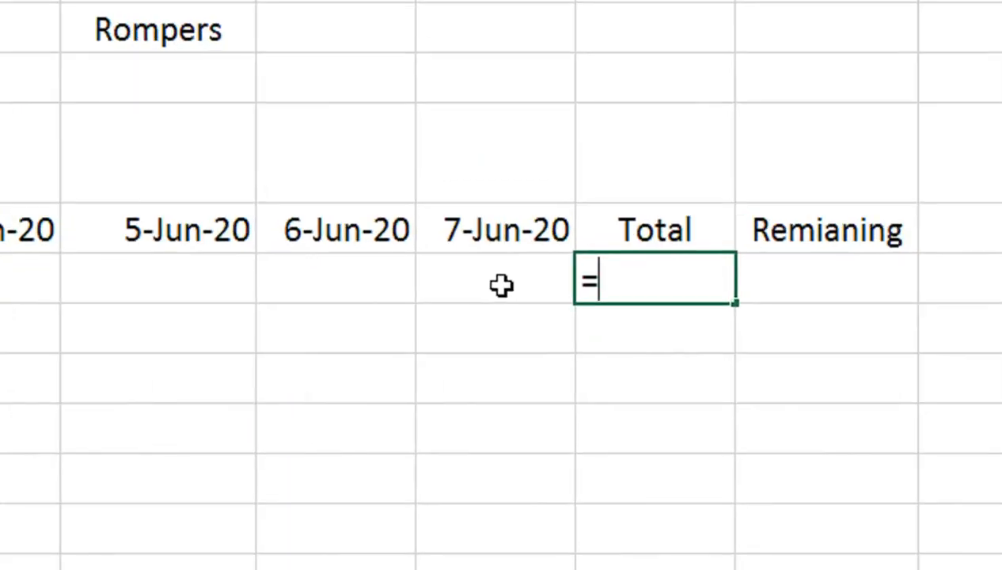
{"action": "type", "text": "sum("}
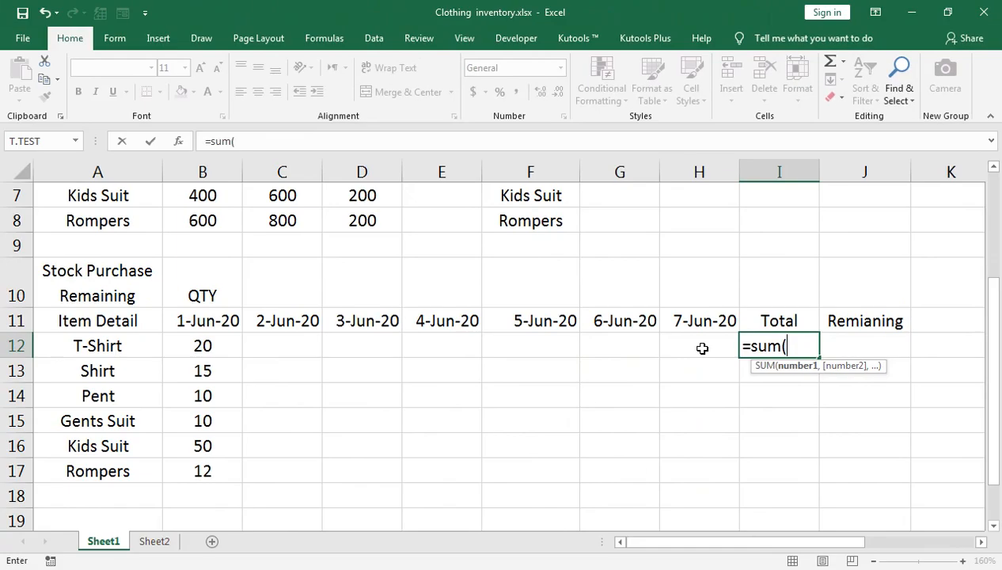
{"action": "key", "text": "Left"}
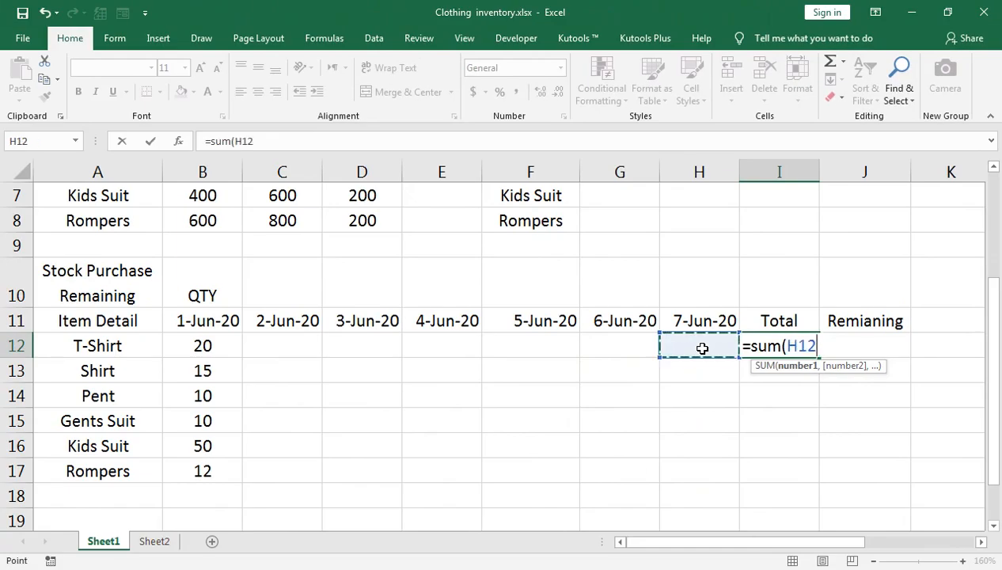
{"action": "key", "text": "Left"}
{"action": "key", "text": "Left"}
{"action": "key", "text": "Left"}
{"action": "key", "text": "Left"}
{"action": "key", "text": "Left"}
{"action": "key", "text": "Left"}
{"action": "key", "text": "Left"}
{"action": "key", "text": "Right"}
{"action": "key", "text": "ctrl+Right"}
{"action": "key", "text": "ctrl+Left"}
{"action": "key", "text": "Left"}
{"action": "key", "text": "Right"}
{"action": "key", "text": "shift+Right"}
{"action": "key", "text": "shift+Right"}
{"action": "key", "text": "shift+Right"}
{"action": "key", "text": "shift+Right"}
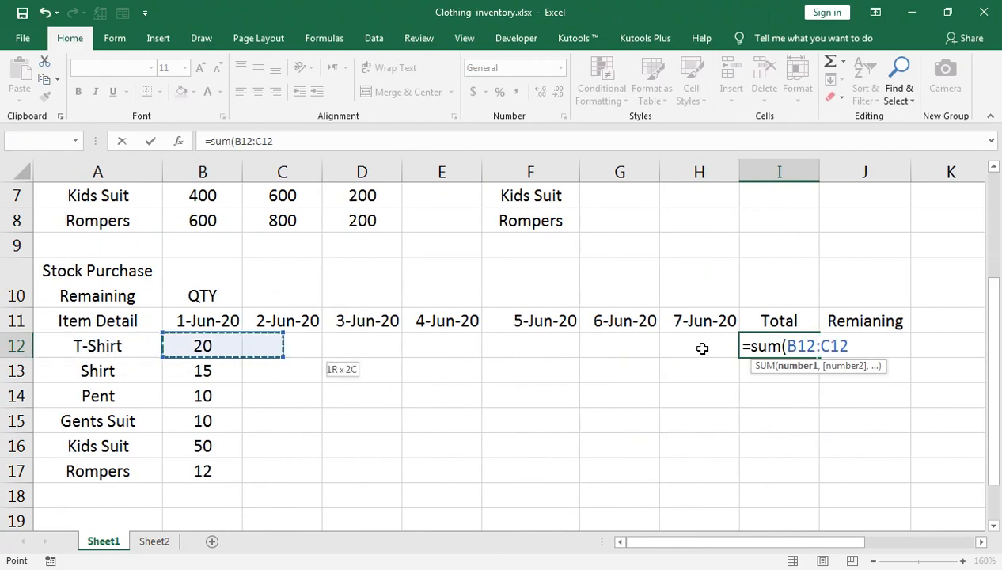
{"action": "key", "text": "shift+Right"}
{"action": "key", "text": "shift+Right"}
{"action": "type", "text": ")"}
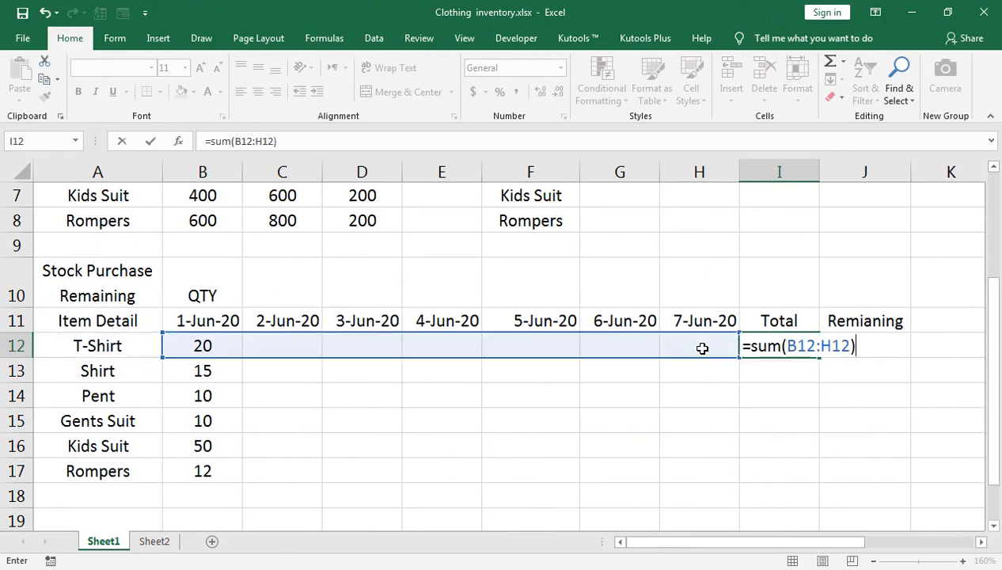
{"action": "key", "text": "Return"}
Enter trial T-Shirt stock quantities of 30, 50 and 50 for 2-Jun-20 to 4-Jun-20 in C12:E12
{"action": "key", "text": "Left"}
{"action": "key", "text": "Left"}
{"action": "key", "text": "Left"}
{"action": "key", "text": "Left"}
{"action": "key", "text": "Left"}
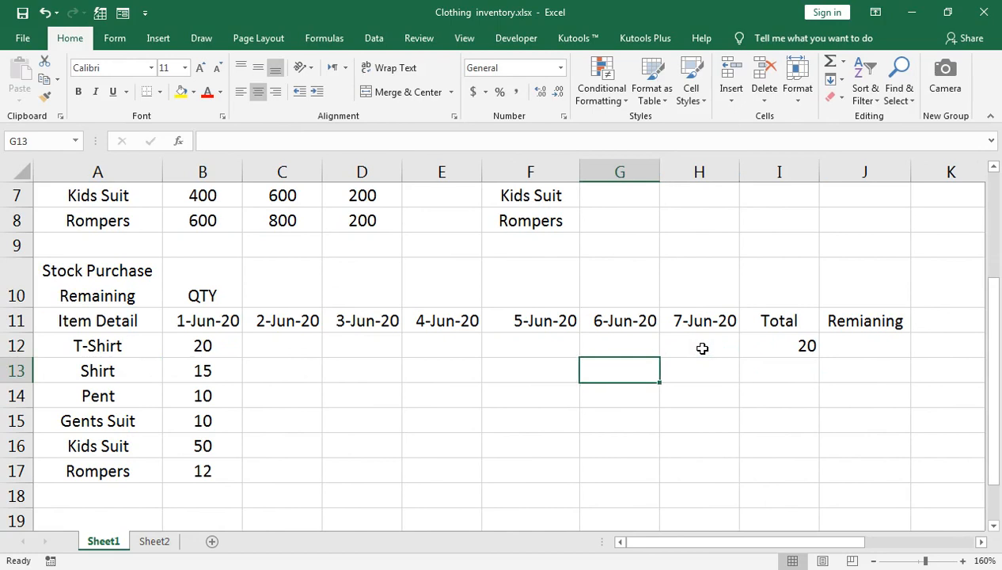
{"action": "key", "text": "Up"}
{"action": "key", "text": "Left"}
{"action": "type", "text": "30"}
{"action": "key", "text": "Right"}
{"action": "type", "text": "50"}
{"action": "key", "text": "Right"}
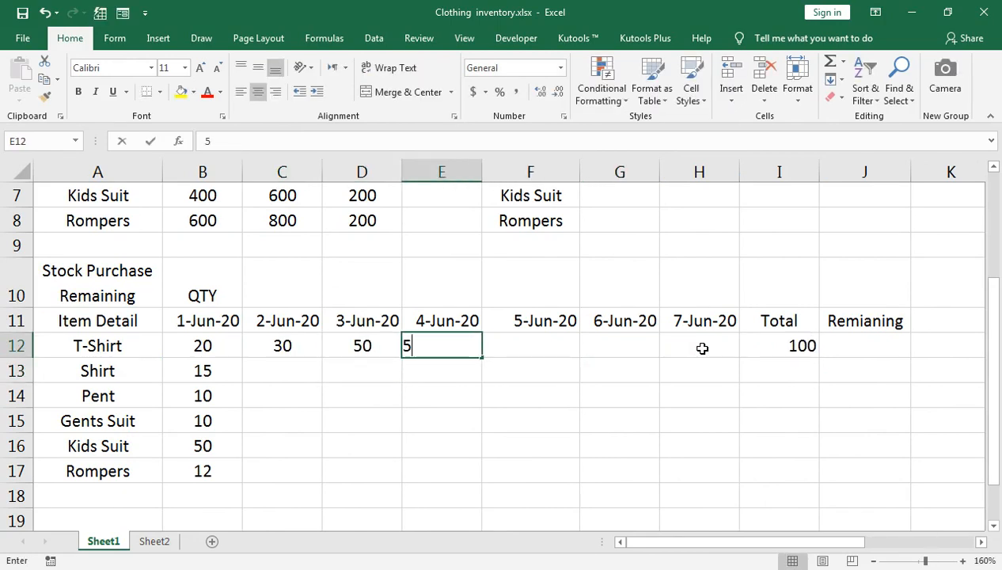
{"action": "type", "text": "50"}
{"action": "key", "text": "Return"}
Undo the trial T-Shirt row entries and the clearing of the stock quantities in C12:H17
{"action": "key", "text": "Up"}
{"action": "key", "text": "Right"}
{"action": "key", "text": "Right"}
{"action": "key", "text": "Right"}
{"action": "key", "text": "Right"}
{"action": "key", "text": "Right"}
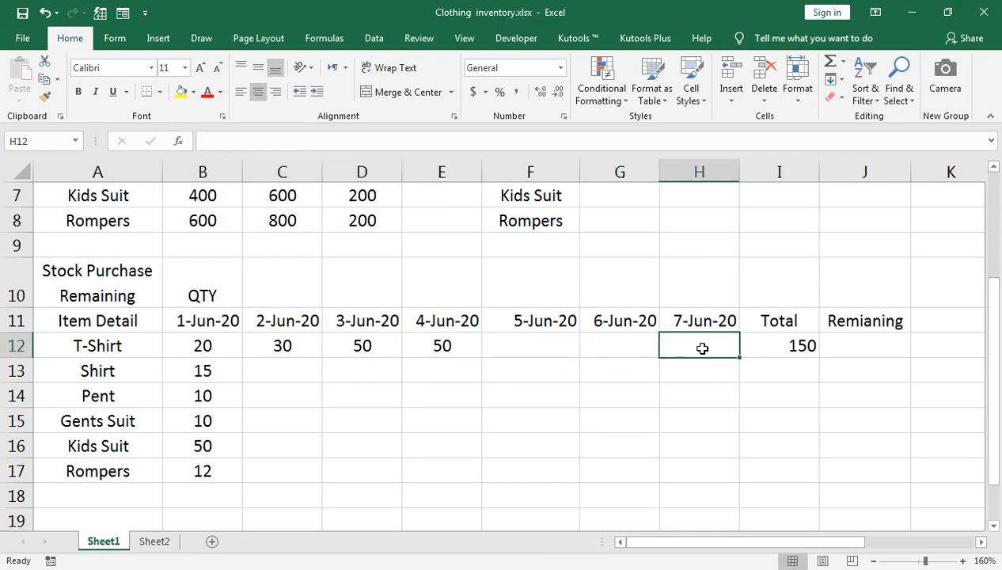
{"action": "key", "text": "Right"}
{"action": "key", "text": "Delete"}
{"action": "key", "text": "ctrl+z"}
{"action": "key", "text": "ctrl+z"}
{"action": "key", "text": "ctrl+z"}
{"action": "key", "text": "ctrl+z"}
{"action": "key", "text": "ctrl+z"}
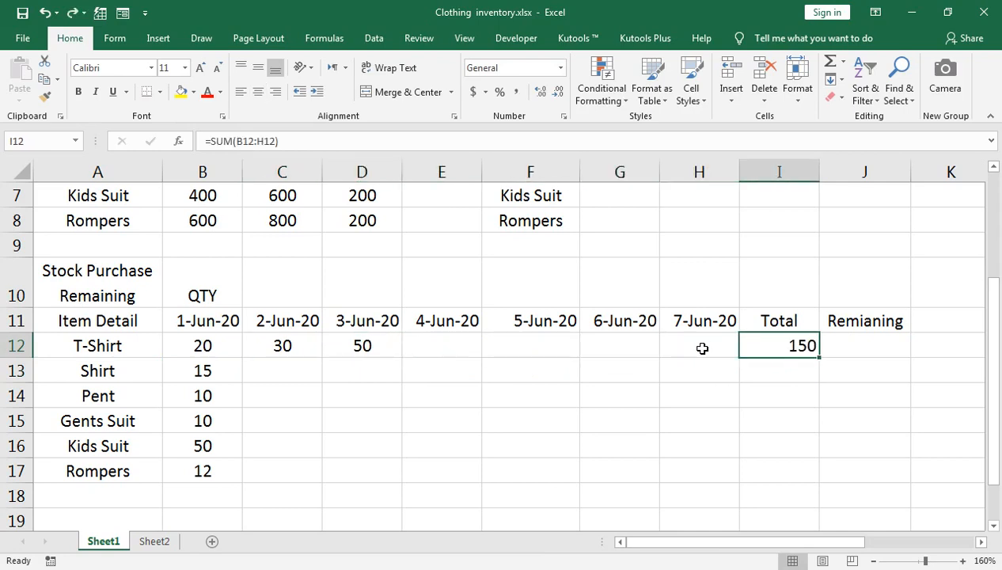
{"action": "key", "text": "ctrl+z"}
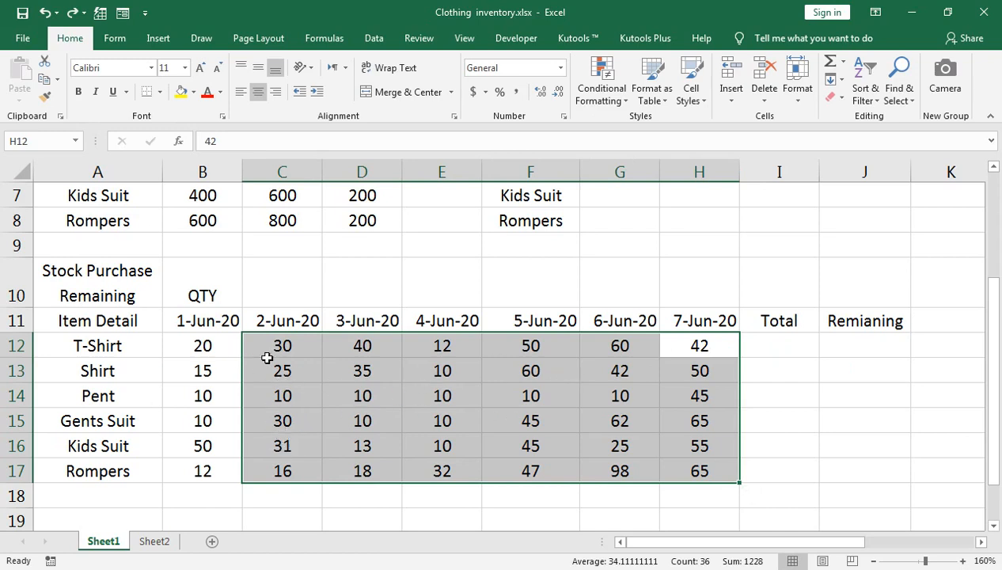
Enter the formula =SUM(B12:H12) in I12 to total the T-Shirt's original daily stock quantities
{"action": "left_click", "coordinate": [781, 348]}
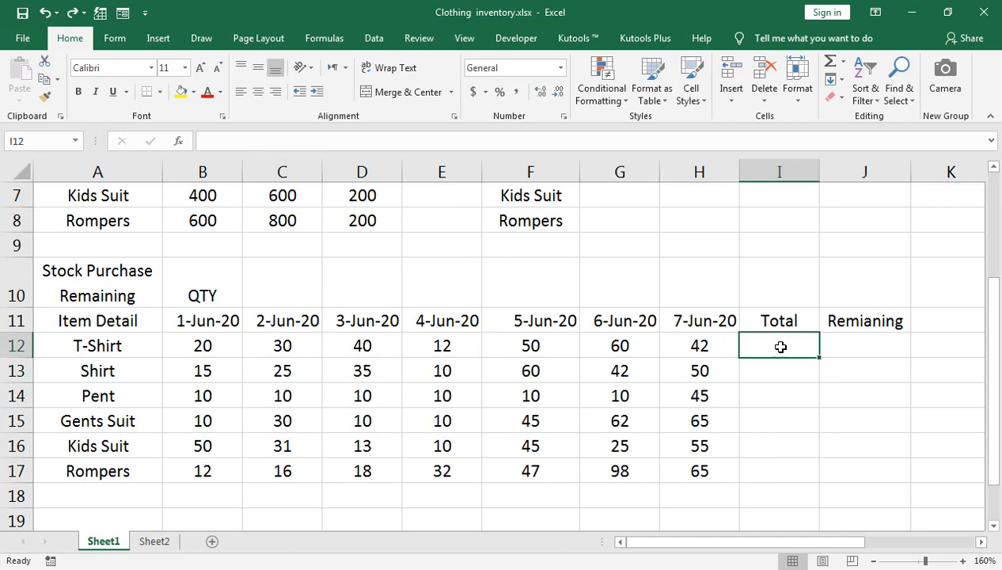
{"action": "type", "text": "=sum("}
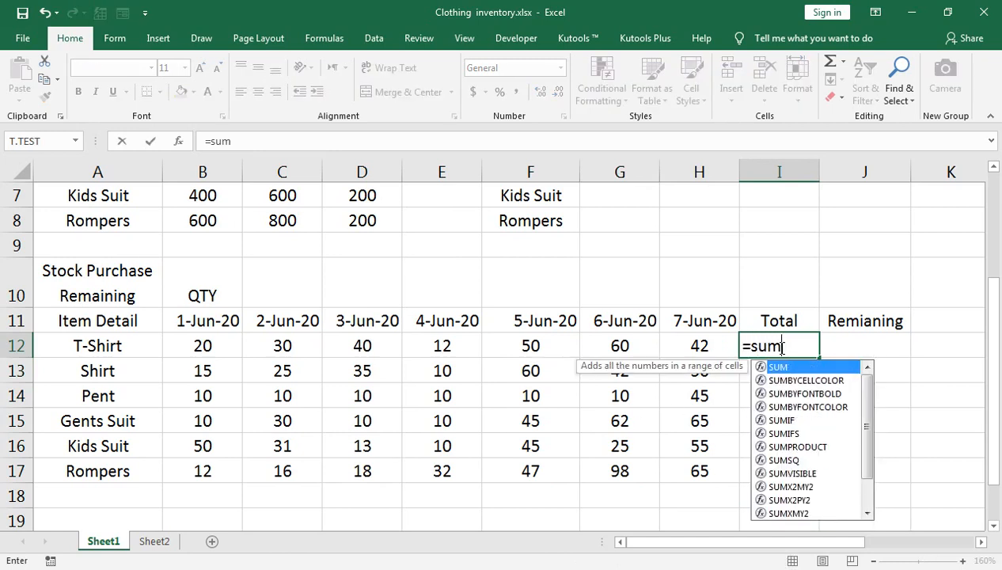
{"action": "key", "text": "Left"}
{"action": "key", "text": "shift+Left"}
{"action": "key", "text": "shift+Left"}
{"action": "key", "text": "shift+Left"}
{"action": "key", "text": "shift+Left"}
{"action": "key", "text": "shift+Left"}
{"action": "key", "text": "shift+Left"}
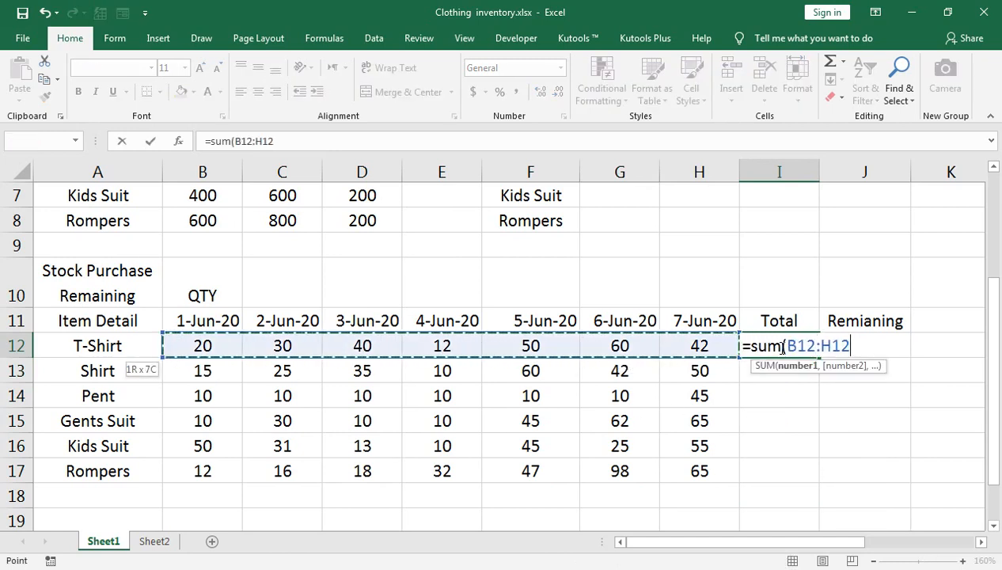
{"action": "type", "text": ")"}
{"action": "key", "text": "Return"}
Copy the total formula from I12 down to I17 and center the totals
{"action": "left_click", "coordinate": [780, 346]}
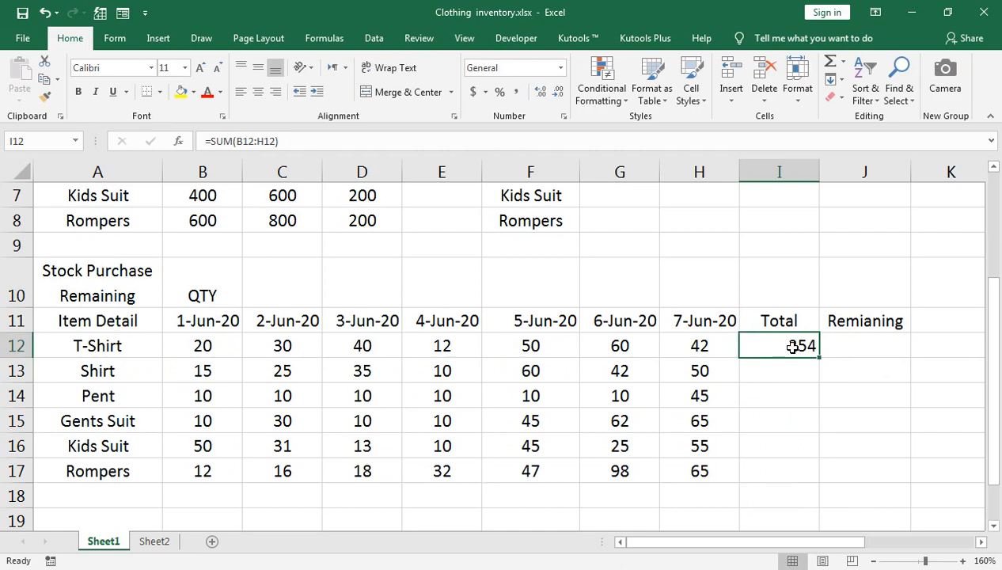
{"action": "double_click", "coordinate": [821, 360]}
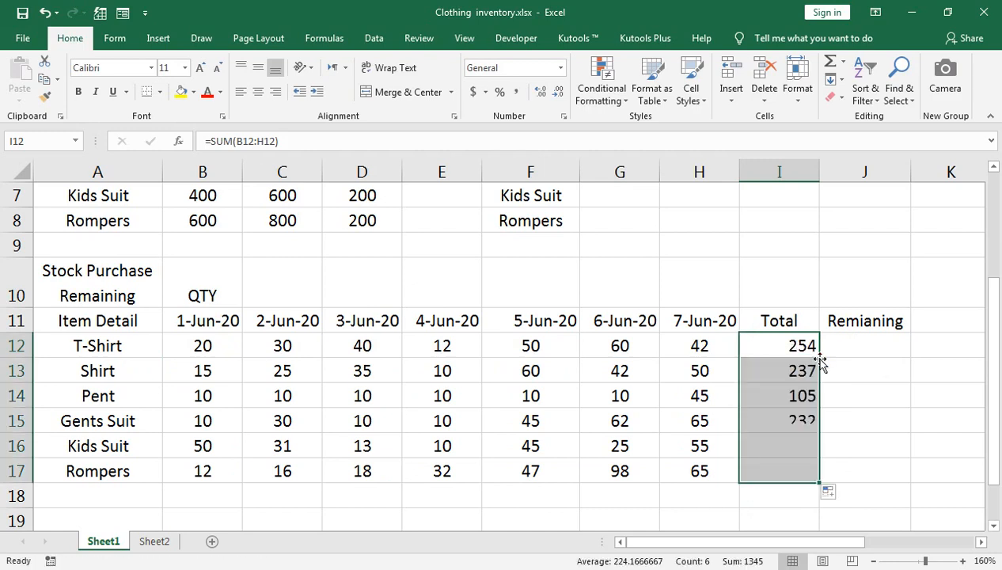
{"action": "left_click", "coordinate": [258, 91]}
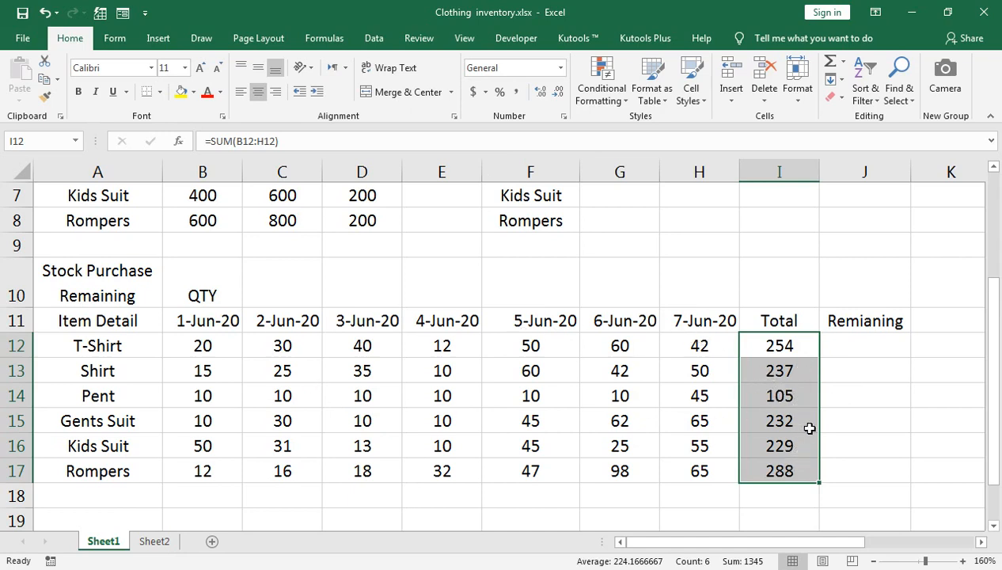
Enter T-Shirt sales of 10, 15 and 20 for 1-Jun to 3-Jun in the Sale Report
{"action": "scroll", "coordinate": [720, 374], "scroll_direction": "up", "scroll_amount": 2}
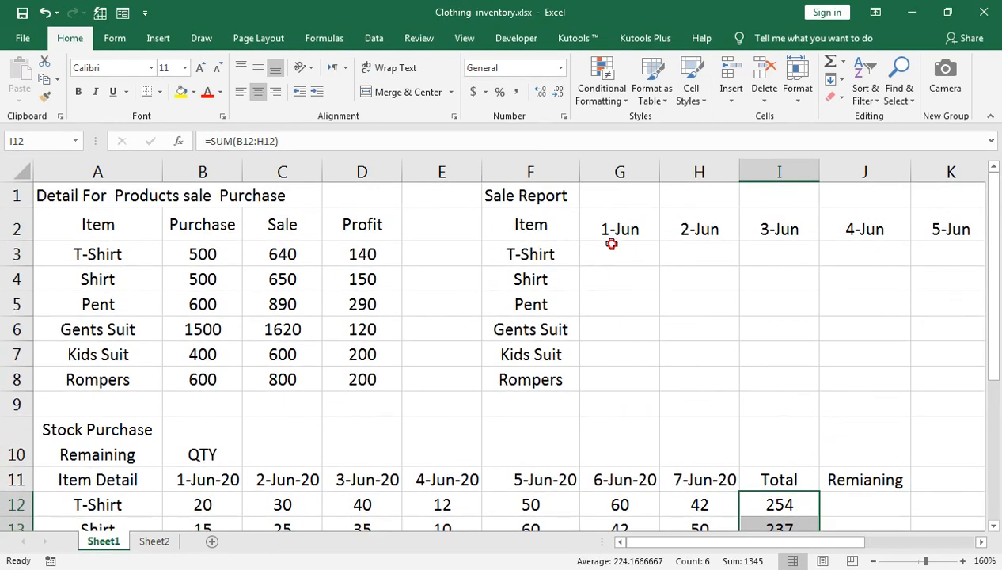
{"action": "left_click", "coordinate": [611, 246]}
{"action": "type", "text": "10"}
{"action": "key", "text": "Tab"}
{"action": "type", "text": "5"}
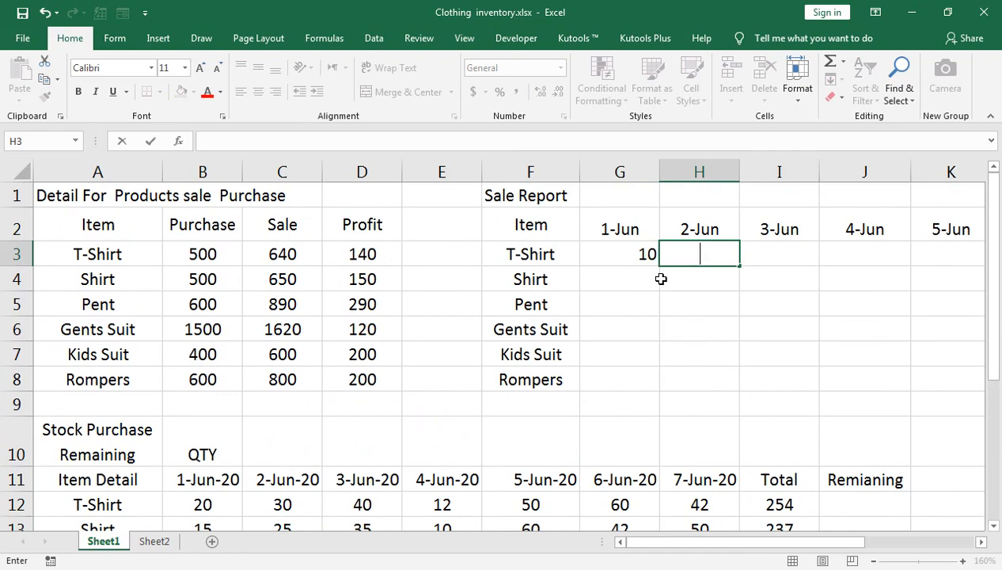
{"action": "type", "text": "5"}
{"action": "key", "text": "Tab"}
{"action": "type", "text": "20"}
{"action": "left_click", "coordinate": [662, 280]}
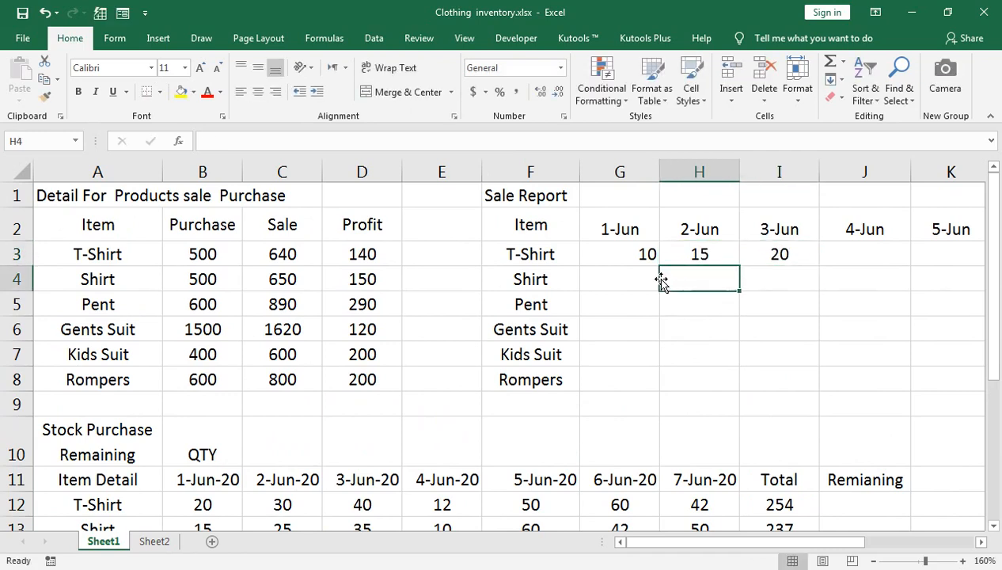
Enter Shirt sales of 25, 26 and 50 for 1-Jun to 3-Jun in the Sale Report
{"action": "key", "text": "Left"}
{"action": "type", "text": "25"}
{"action": "key", "text": "Tab"}
{"action": "type", "text": "26"}
{"action": "key", "text": "Tab"}
{"action": "type", "text": "50"}
{"action": "key", "text": "Return"}
Center the Sale Report quantity cells G3:I8 for 1-Jun to 3-Jun
{"action": "left_click", "coordinate": [653, 264]}
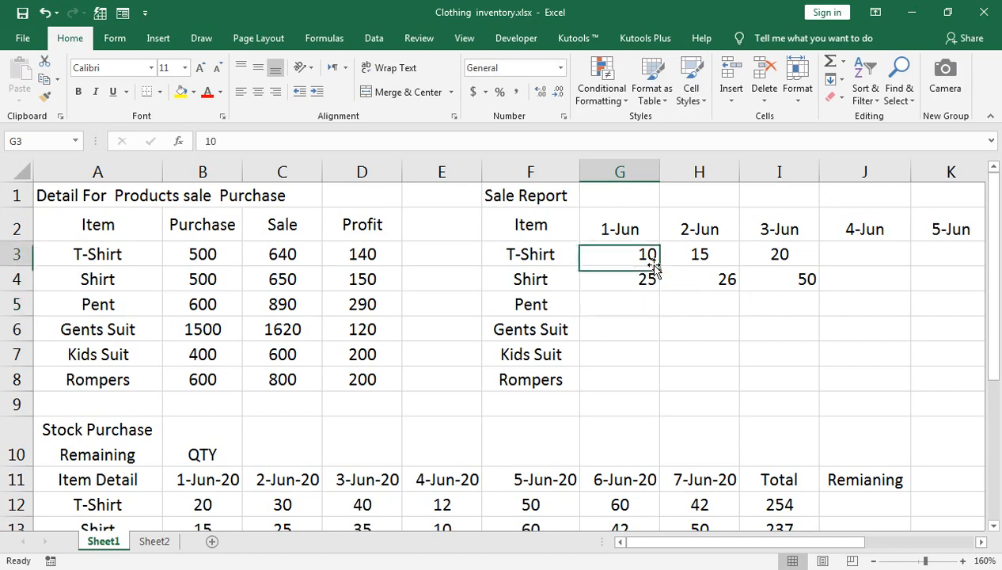
{"action": "key", "text": "shift+Right"}
{"action": "key", "text": "shift+Right"}
{"action": "key", "text": "shift+Down"}
{"action": "key", "text": "shift+Down"}
{"action": "key", "text": "shift+Down"}
{"action": "key", "text": "shift+Down"}
{"action": "key", "text": "shift+Down"}
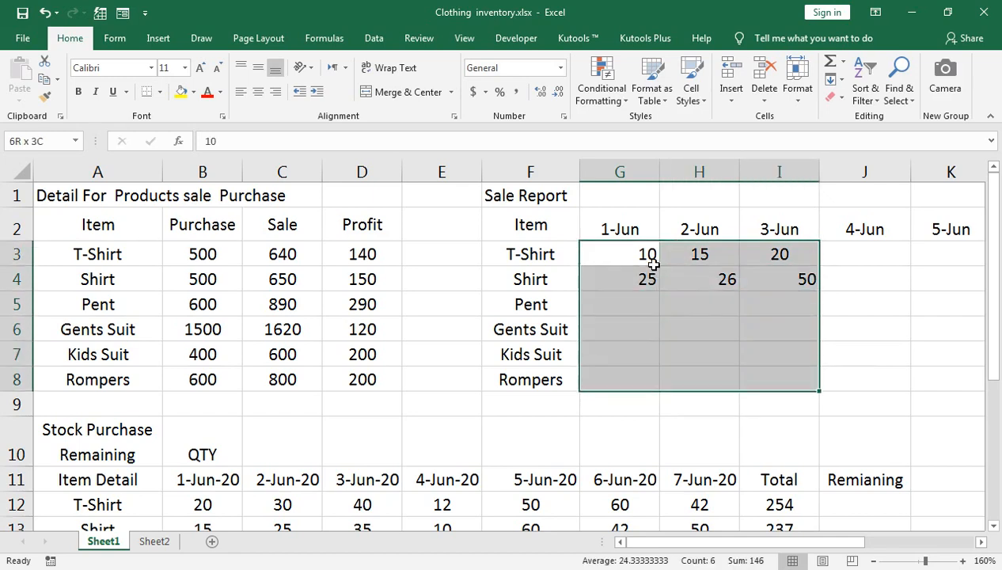
{"action": "left_click", "coordinate": [258, 92]}
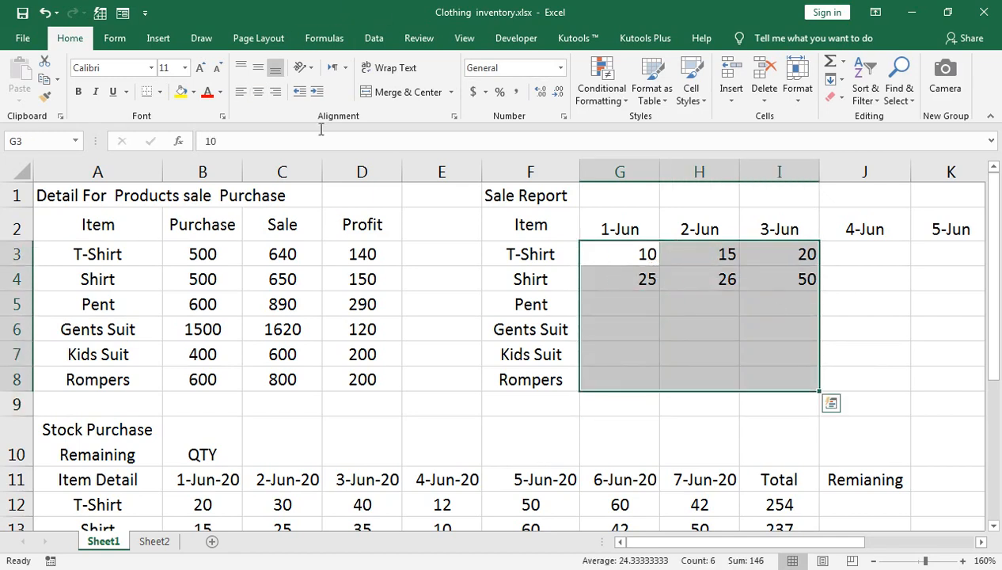
{"action": "left_click", "coordinate": [682, 290]}
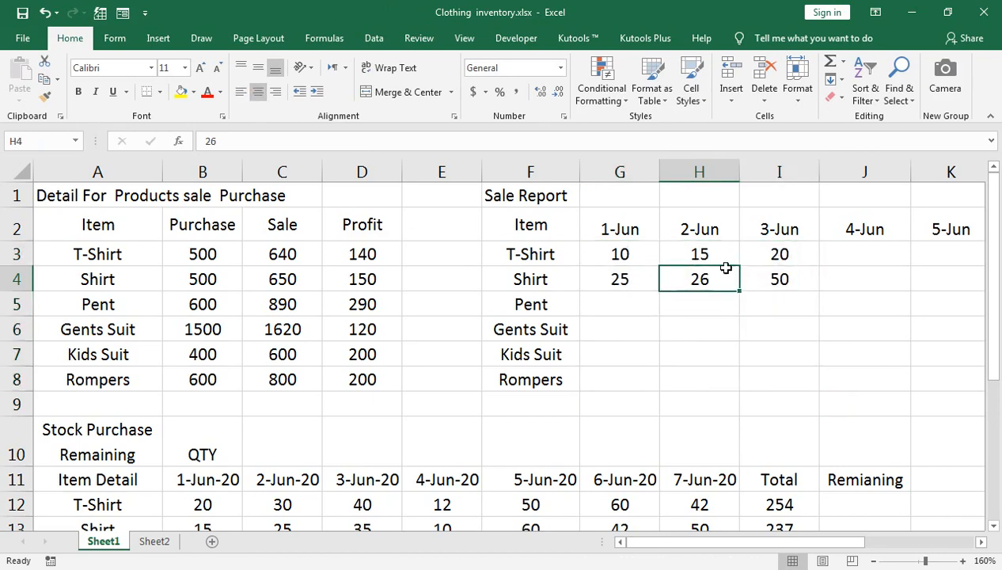
Enter Pent sales of 10, 20 and 30 for 1-Jun to 3-Jun in the Sale Report
{"action": "scroll", "coordinate": [829, 485], "scroll_direction": "down", "scroll_amount": 1}
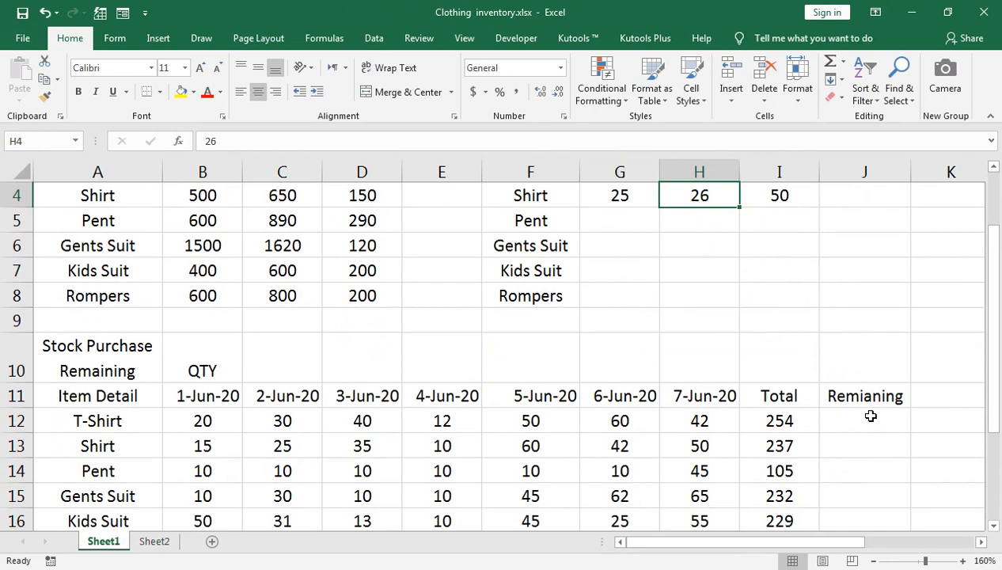
{"action": "scroll", "coordinate": [864, 415], "scroll_direction": "up", "scroll_amount": 1}
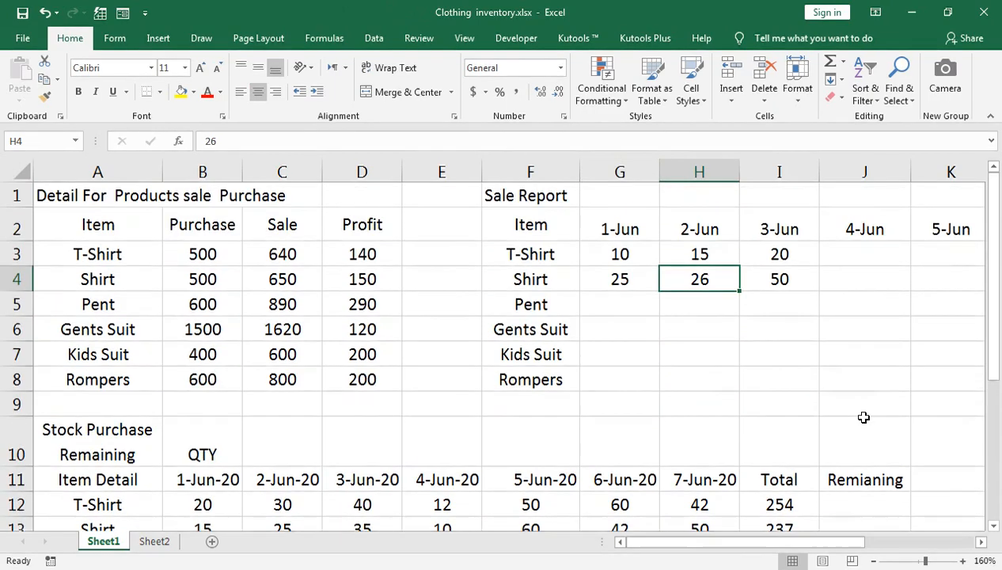
{"action": "scroll", "coordinate": [853, 416], "scroll_direction": "down", "scroll_amount": 1}
{"action": "left_click", "coordinate": [637, 223]}
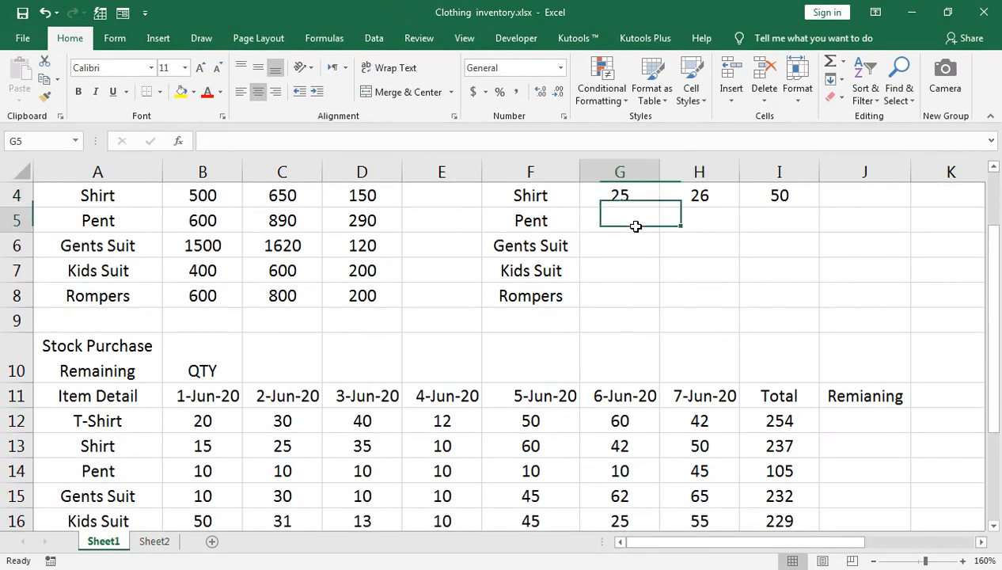
{"action": "type", "text": "10"}
{"action": "key", "text": "Tab"}
{"action": "type", "text": "20"}
{"action": "key", "text": "Tab"}
{"action": "type", "text": "30"}
{"action": "key", "text": "Return"}
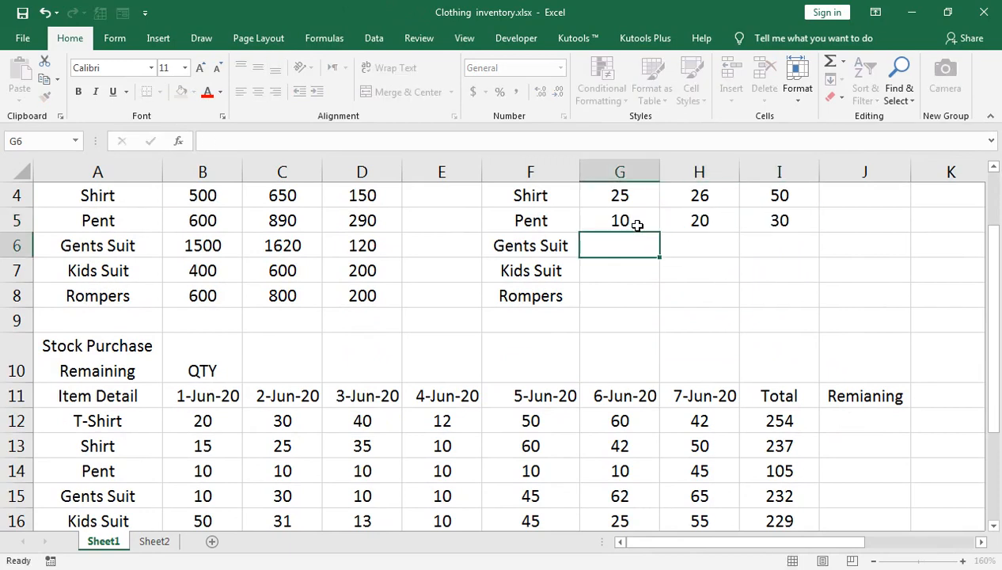
Enter Gents Suit sales of 25, 15 and 35 for 1-Jun to 3-Jun in the Sale Report
{"action": "type", "text": "25"}
{"action": "key", "text": "Tab"}
{"action": "type", "text": "15"}
{"action": "key", "text": "Tab"}
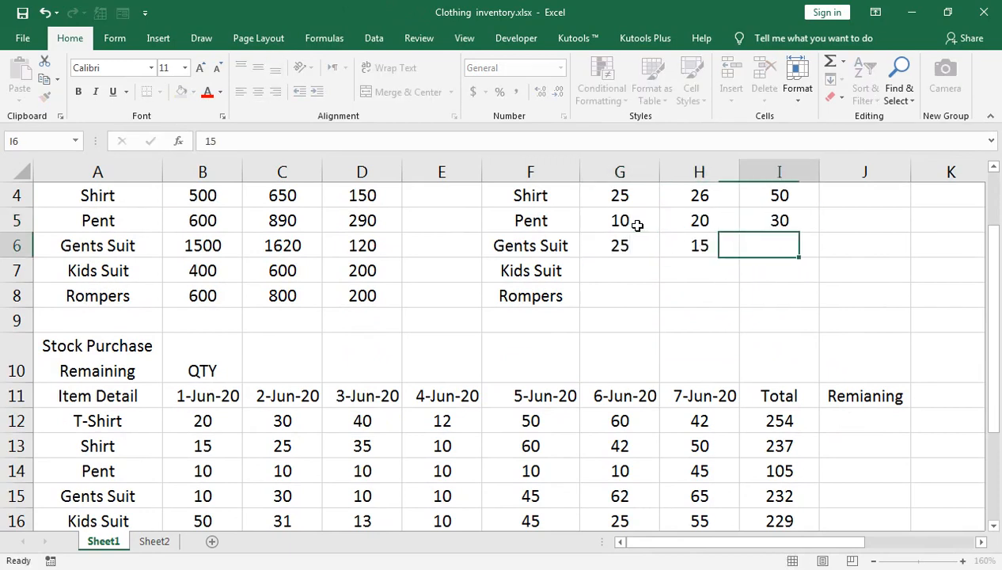
{"action": "type", "text": "35"}
{"action": "key", "text": "Return"}
Enter Kids Suit sales of 10, 12 and 14 for 1-Jun to 3-Jun in the Sale Report
{"action": "type", "text": "10"}
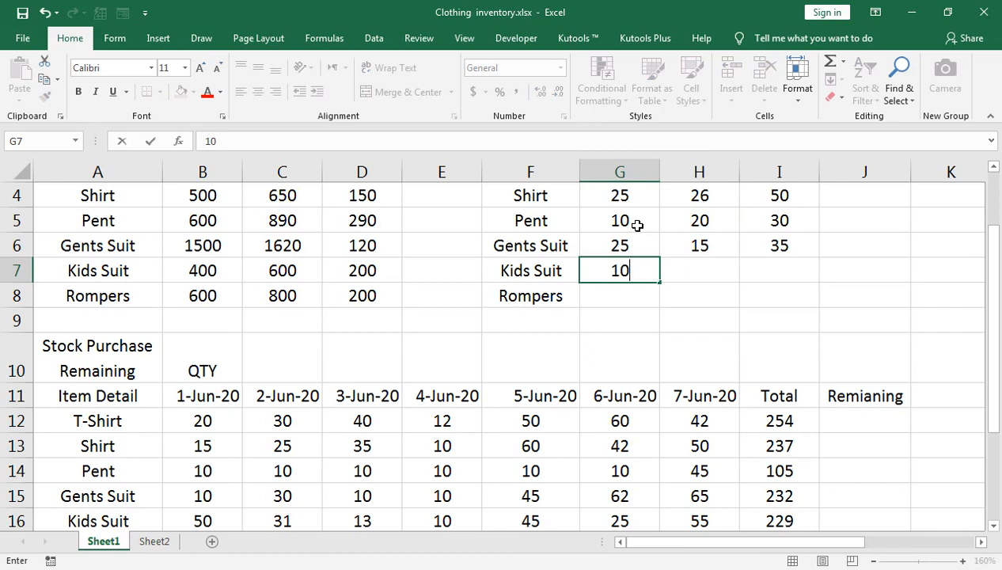
{"action": "key", "text": "Tab"}
{"action": "type", "text": "12"}
{"action": "key", "text": "Tab"}
{"action": "type", "text": "14"}
{"action": "key", "text": "Return"}
Enter Rompers sales of 25, 25 and 28 for 1-Jun to 3-Jun in the Sale Report
{"action": "type", "text": "25"}
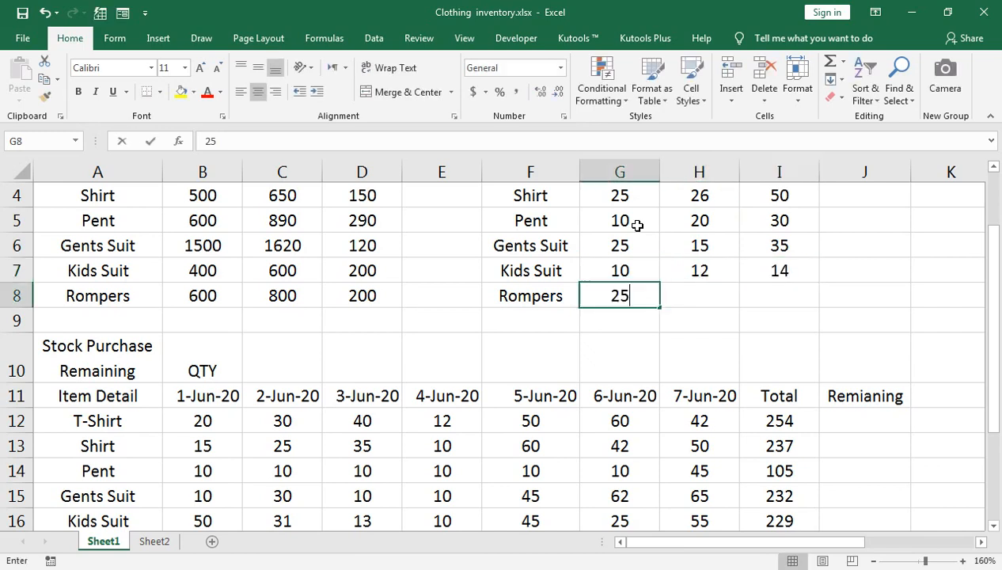
{"action": "key", "text": "Tab"}
{"action": "type", "text": "25"}
{"action": "key", "text": "Tab"}
{"action": "type", "text": "28"}
{"action": "key", "text": "Return"}
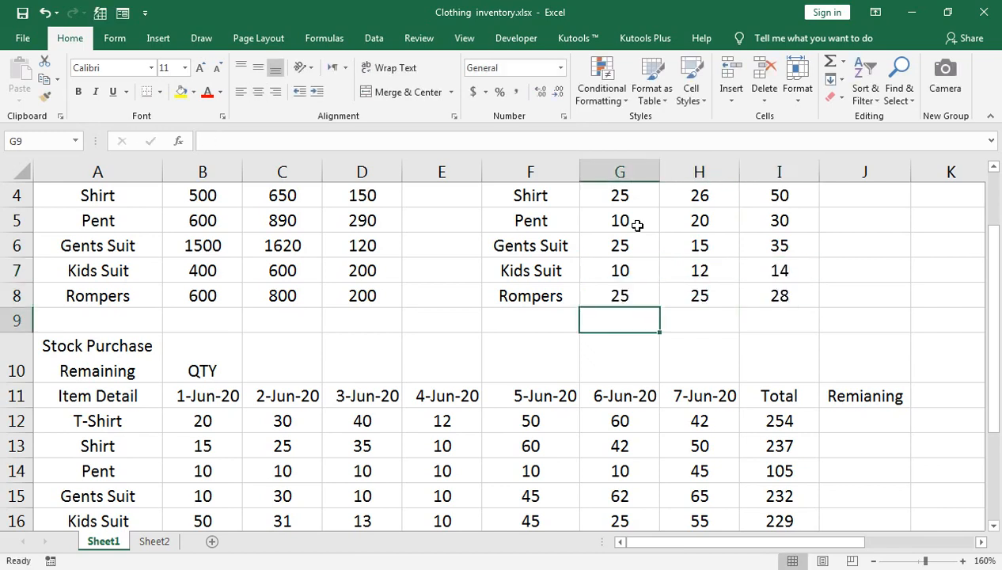
Begin a SUM formula in J12, the T-Shirt's remaining stock cell
{"action": "key", "text": "Down"}
{"action": "key", "text": "Down"}
{"action": "key", "text": "Right"}
{"action": "key", "text": "Right"}
{"action": "key", "text": "Down"}
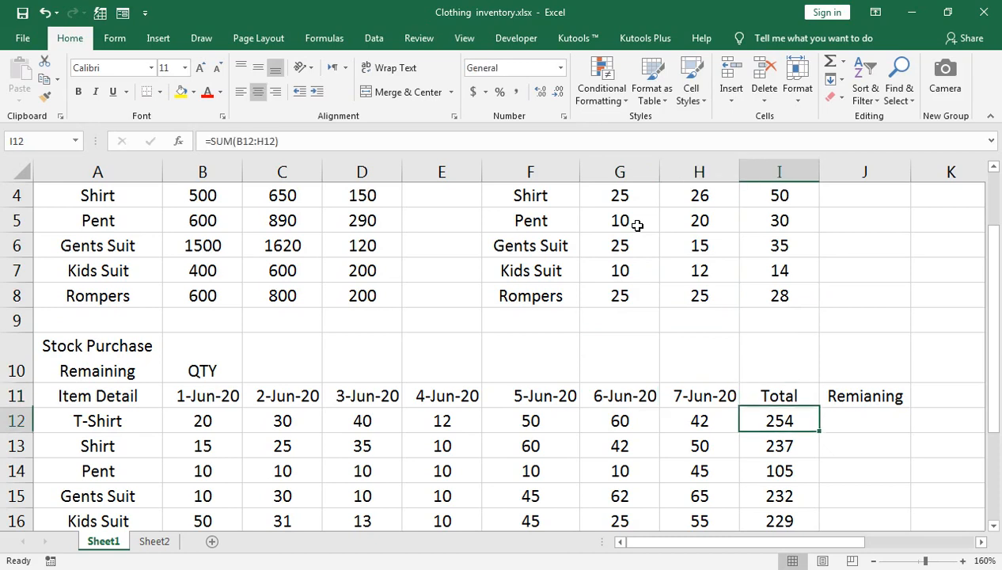
{"action": "key", "text": "Down"}
{"action": "key", "text": "Right"}
{"action": "type", "text": "=sum("}
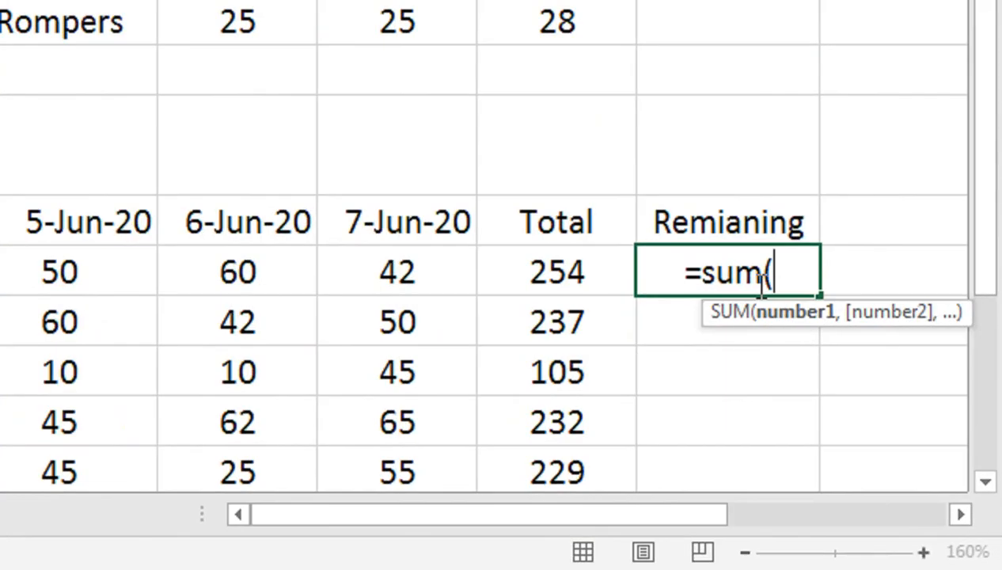
{"action": "left_click", "coordinate": [719, 420]}
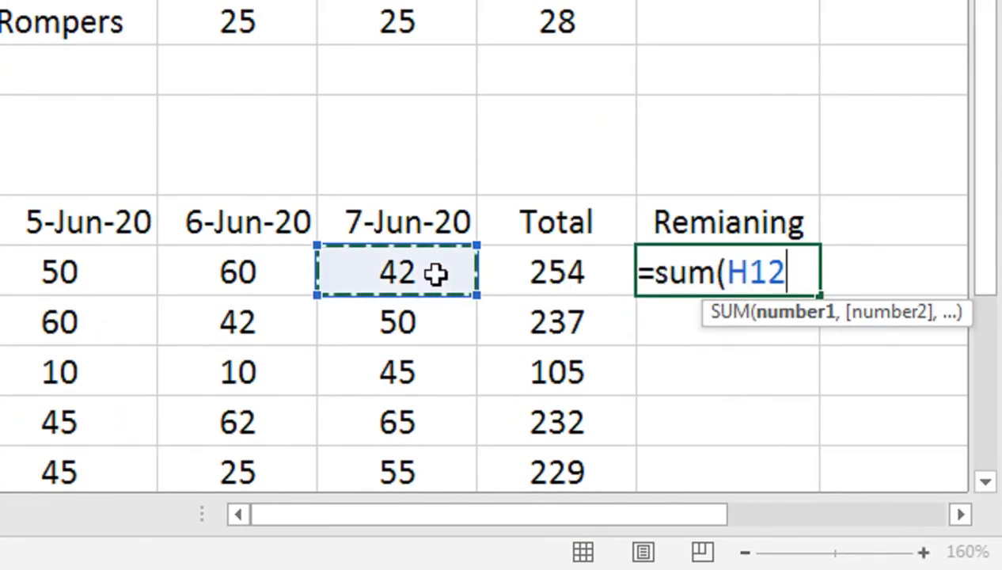
{"action": "left_click", "coordinate": [521, 264]}
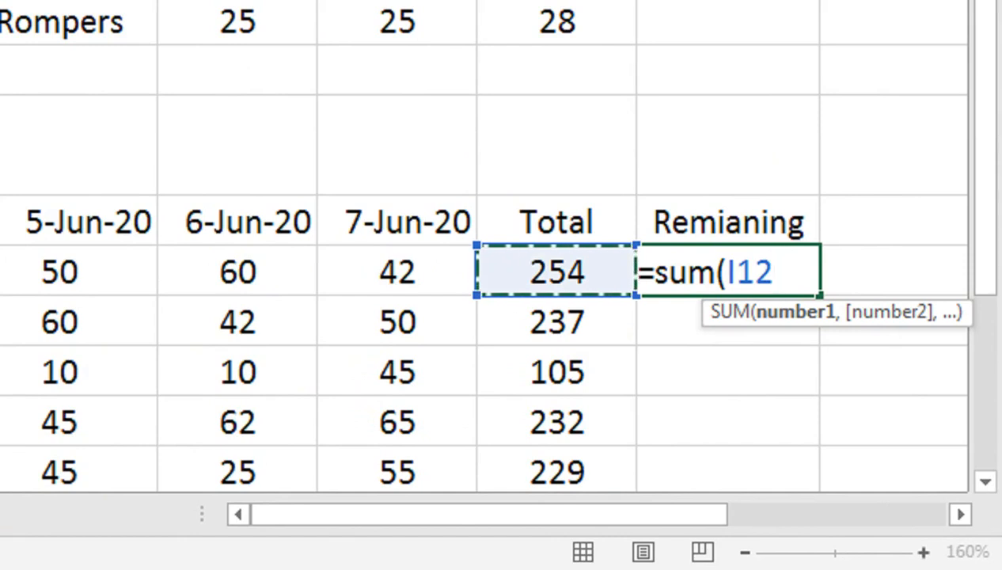
{"action": "scroll", "coordinate": [257, 127], "scroll_direction": "up", "scroll_amount": 1}
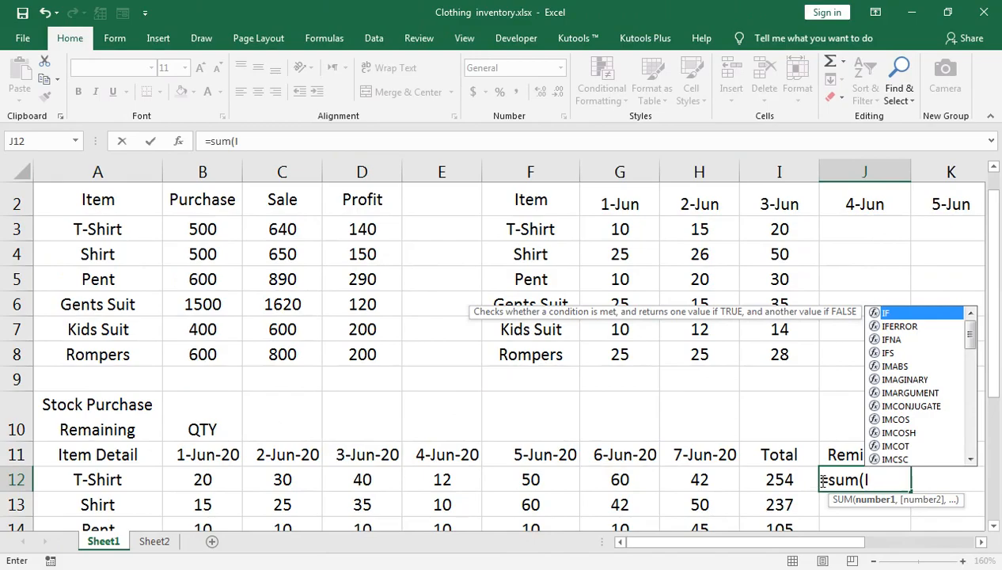
{"action": "key", "text": "BackSpace"}
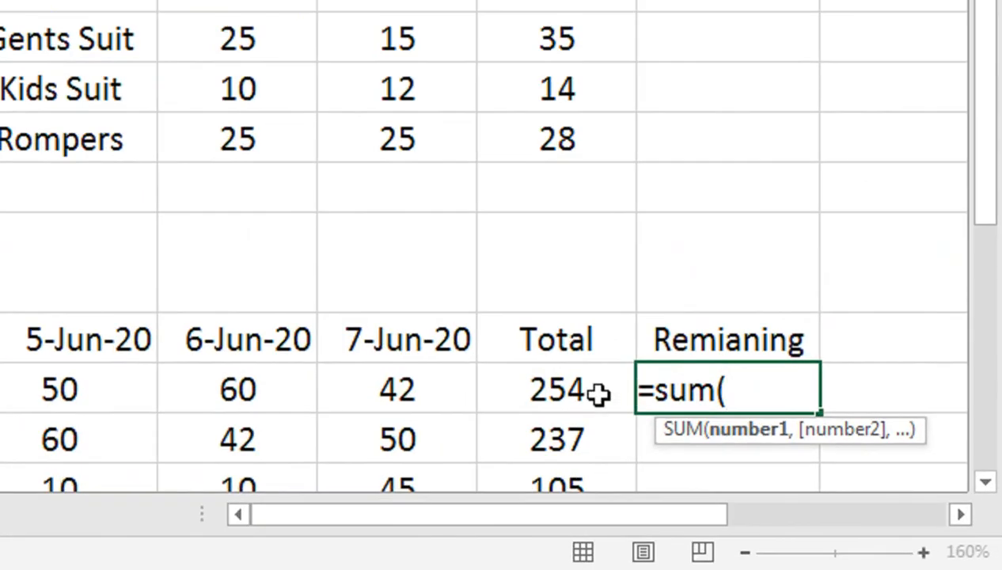
{"action": "scroll", "coordinate": [840, 459], "scroll_direction": "down", "scroll_amount": 1}
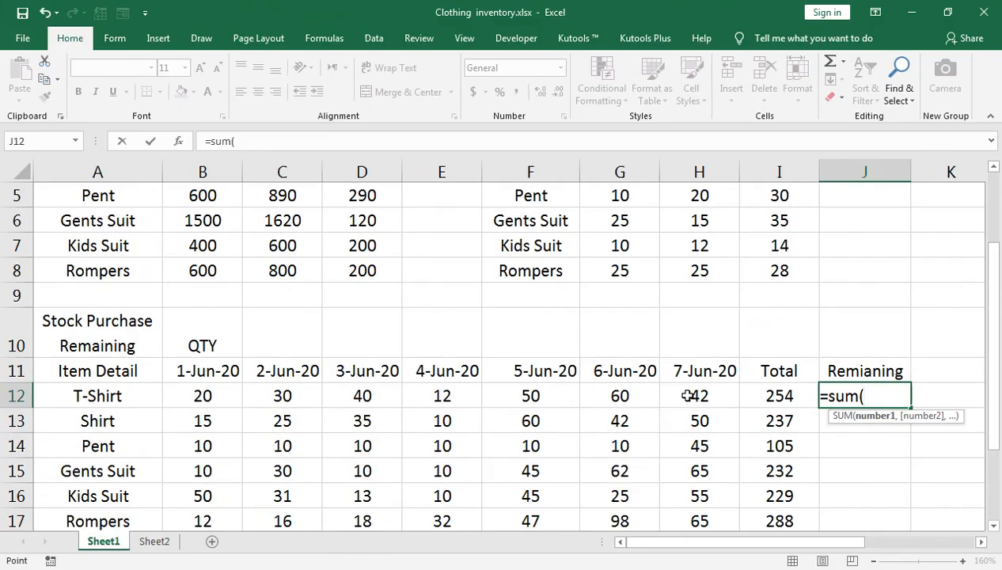
{"action": "left_click", "coordinate": [375, 222]}
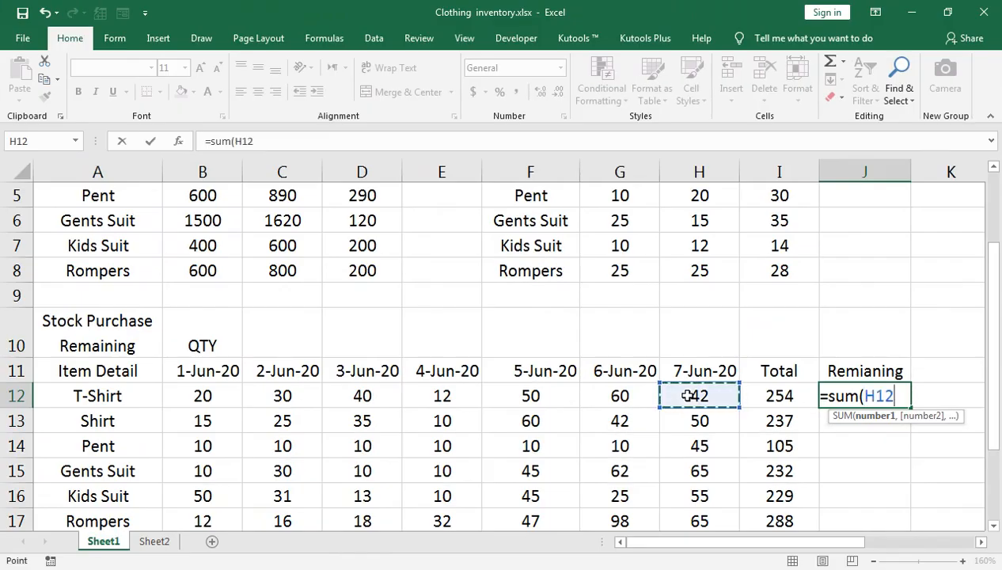
Make the J12 formula add up the T-Shirt purchases B12:H12, followed by a minus sign
{"action": "left_click", "coordinate": [103, 395]}
{"action": "key", "text": "Right"}
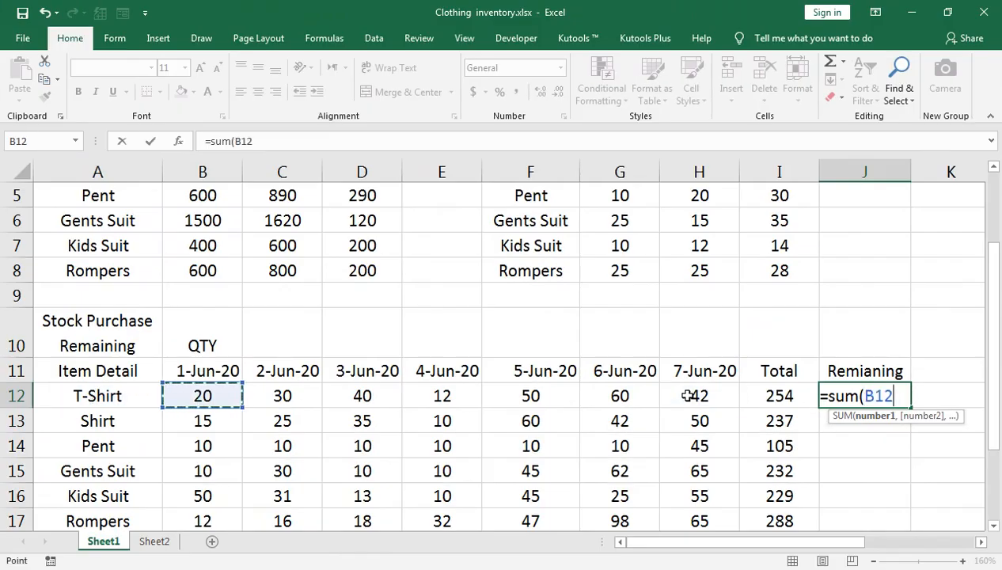
{"action": "key", "text": "shift+Right"}
{"action": "key", "text": "shift+Right"}
{"action": "key", "text": "shift+Right"}
{"action": "key", "text": "shift+Right"}
{"action": "key", "text": "shift+Right"}
{"action": "key", "text": "shift+Right"}
{"action": "key", "text": "shift+Right"}
{"action": "key", "text": "shift+Left"}
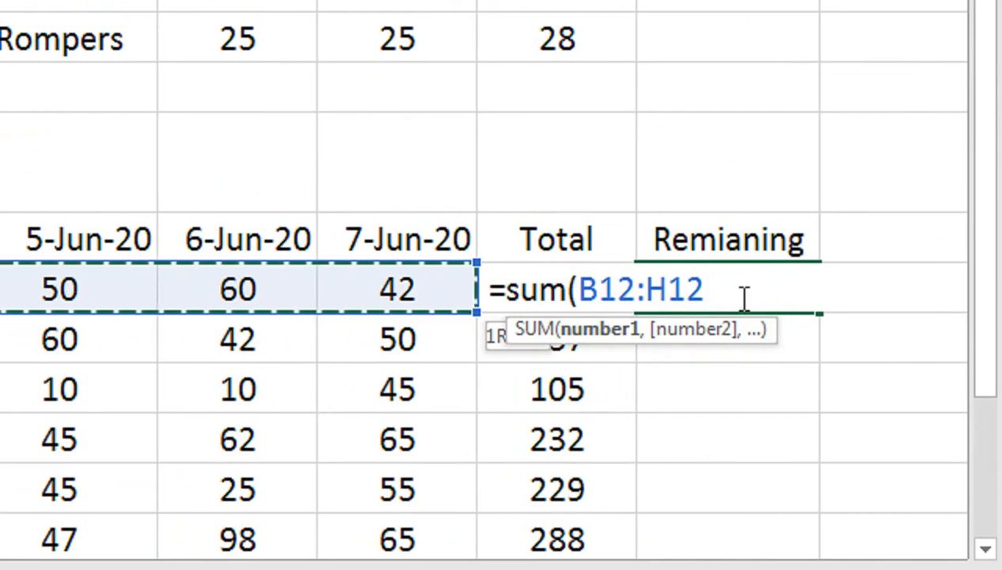
{"action": "type", "text": ")-"}
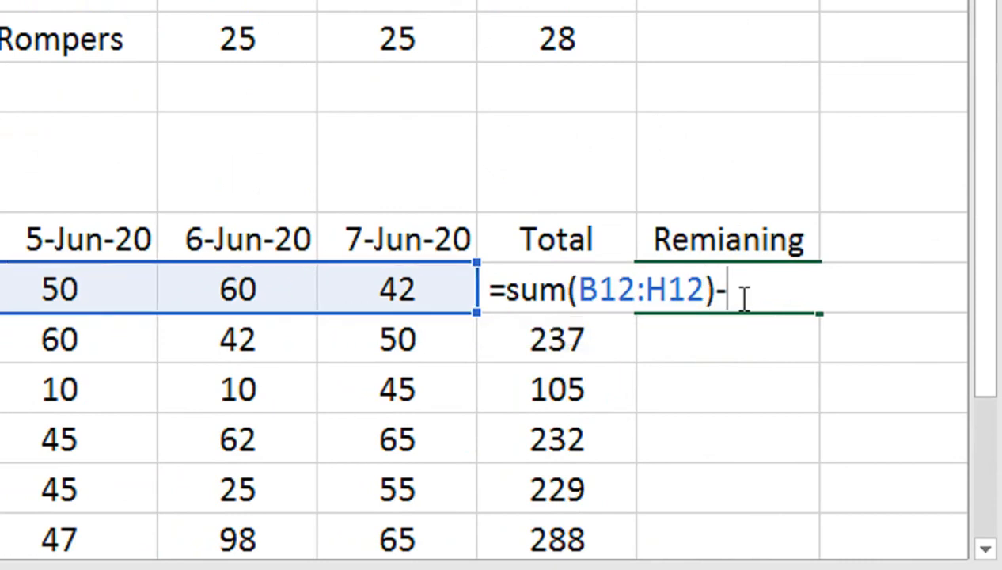
Subtract the T-Shirt sales with SUM(G3:M3) to complete the J12 formula =SUM(B12:H12)-SUM(G3:M3)
{"action": "type", "text": "sum"}
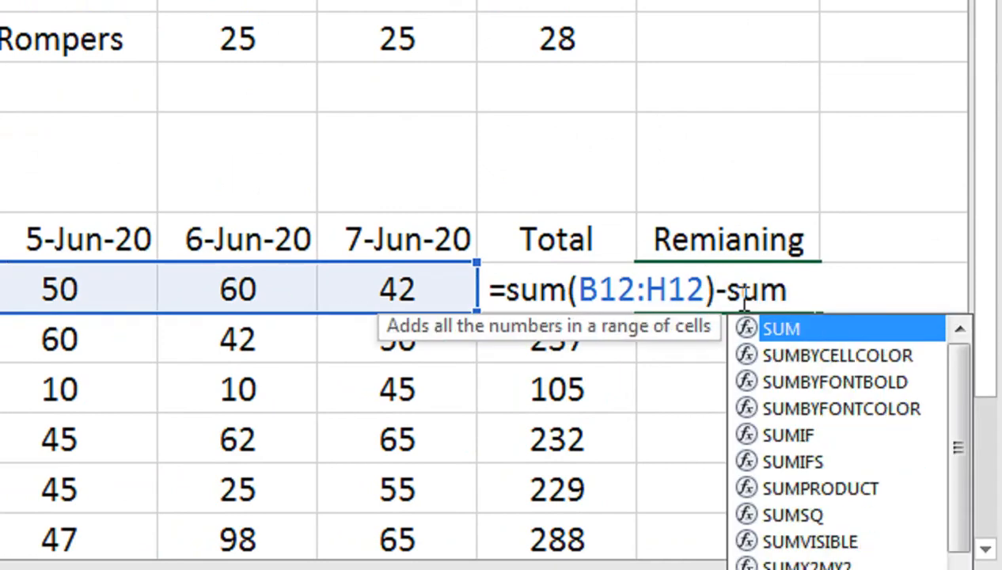
{"action": "type", "text": "("}
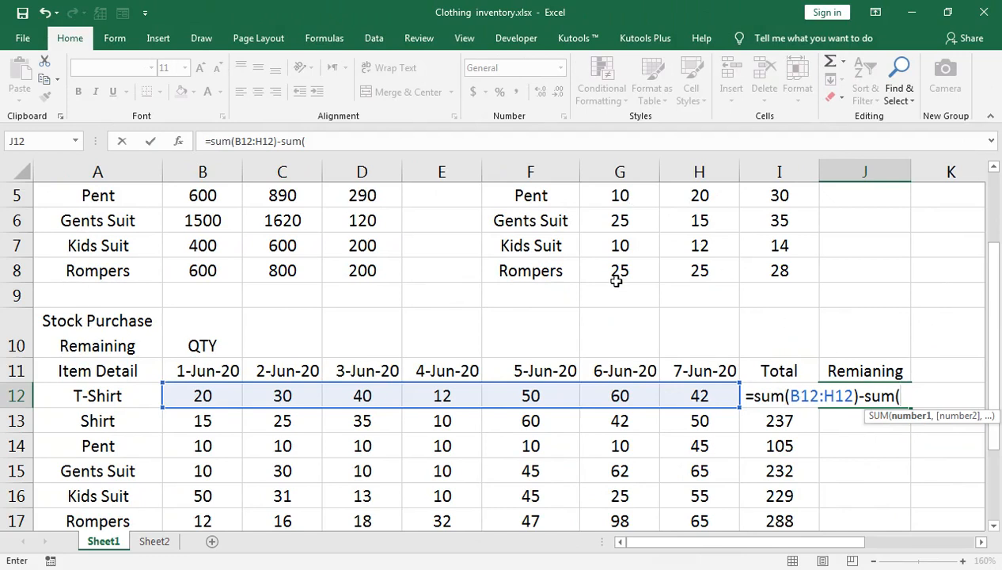
{"action": "scroll", "coordinate": [619, 275], "scroll_direction": "up", "scroll_amount": 2}
{"action": "left_click", "coordinate": [619, 252]}
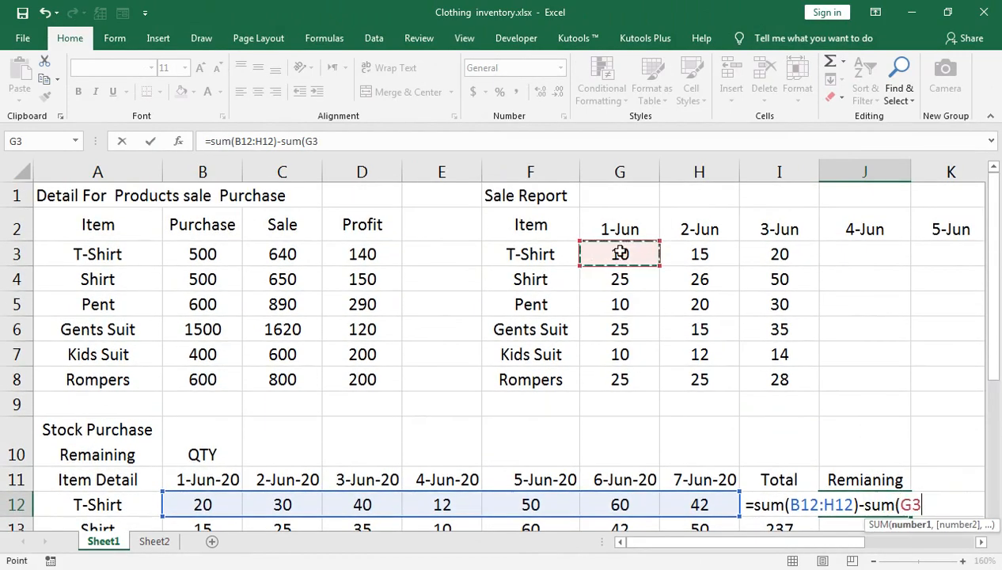
{"action": "key", "text": "shift+Right"}
{"action": "key", "text": "shift+Right"}
{"action": "key", "text": "shift+Right"}
{"action": "key", "text": "shift+Right"}
{"action": "key", "text": "shift+Right"}
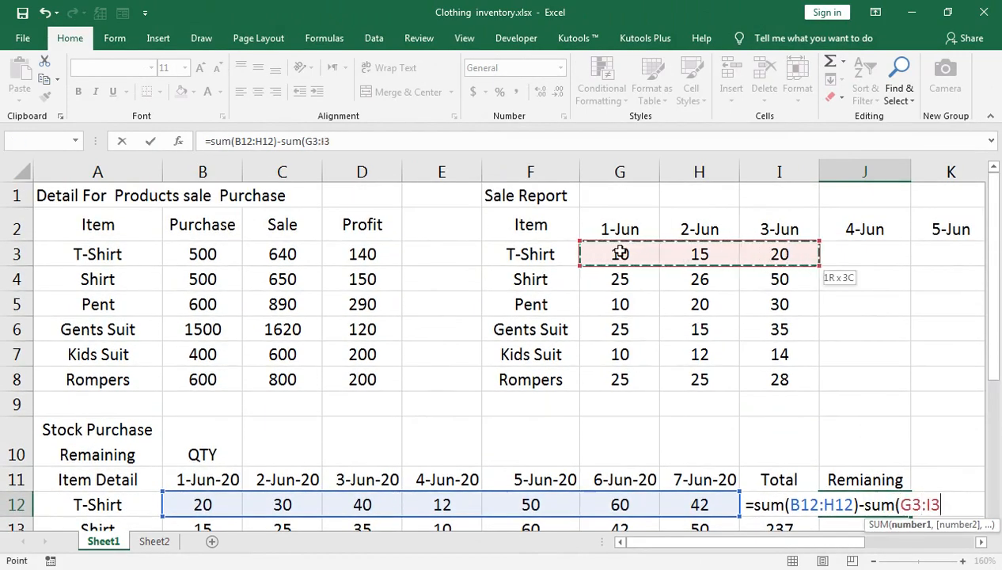
{"action": "key", "text": "shift+Right"}
{"action": "key", "text": "shift+Right"}
{"action": "key", "text": "shift+Right"}
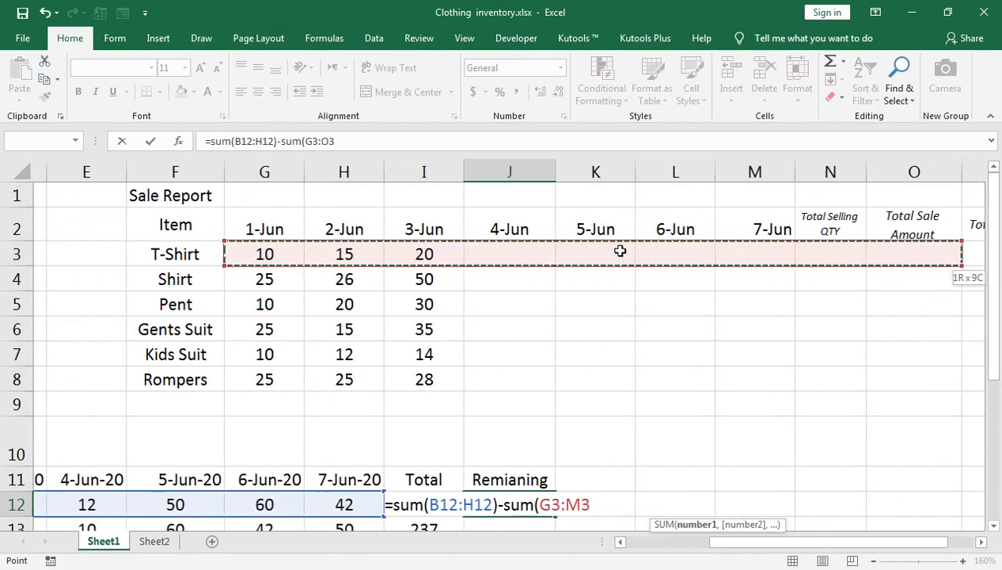
{"action": "key", "text": "shift+Left"}
{"action": "key", "text": "shift+Left"}
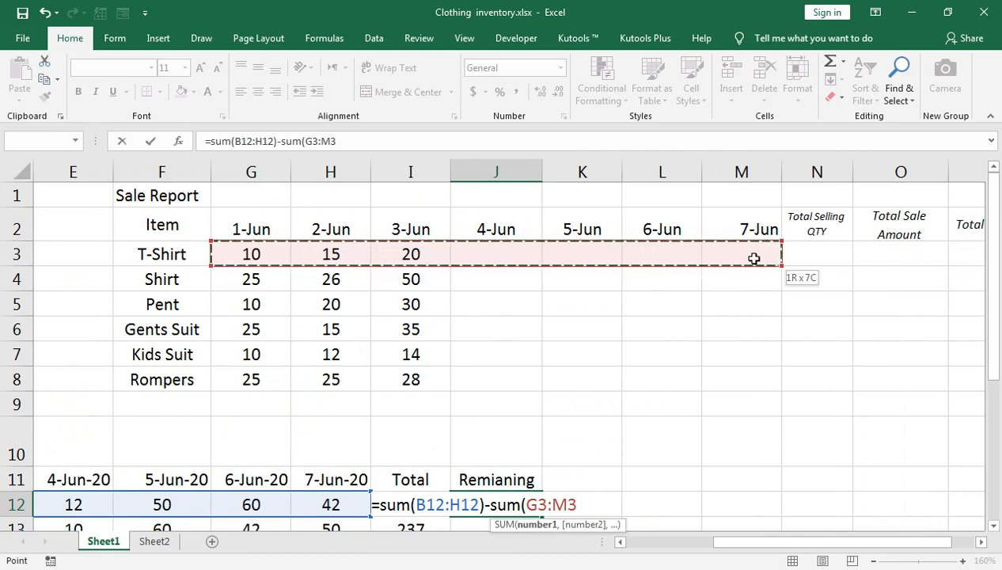
{"action": "type", "text": ")"}
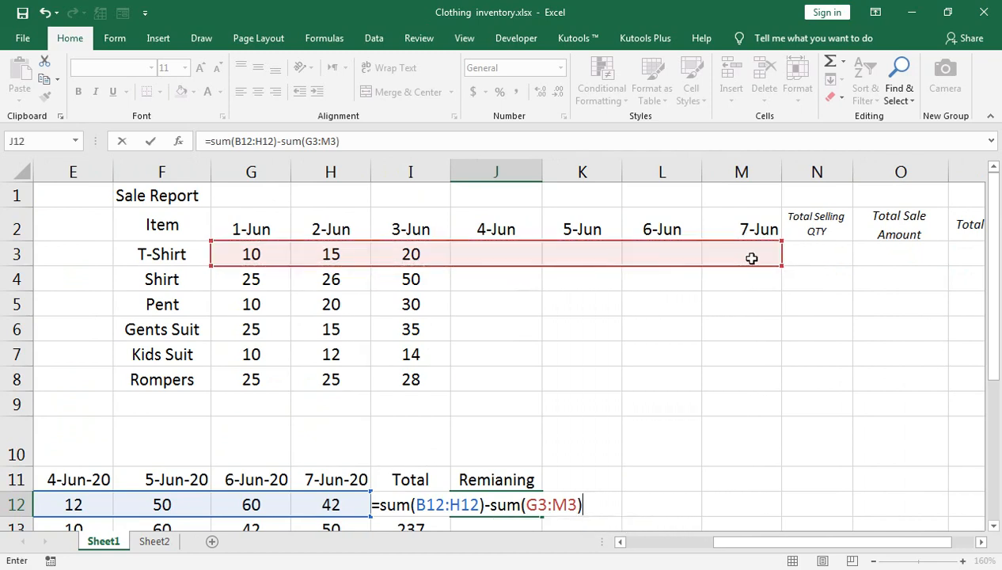
{"action": "key", "text": "Return"}
Fill the remaining stock formula from J12 down to J17
{"action": "key", "text": "Up"}
{"action": "key", "text": "shift+Down"}
{"action": "key", "text": "shift+Down"}
{"action": "key", "text": "shift+Down"}
{"action": "key", "text": "shift+Down"}
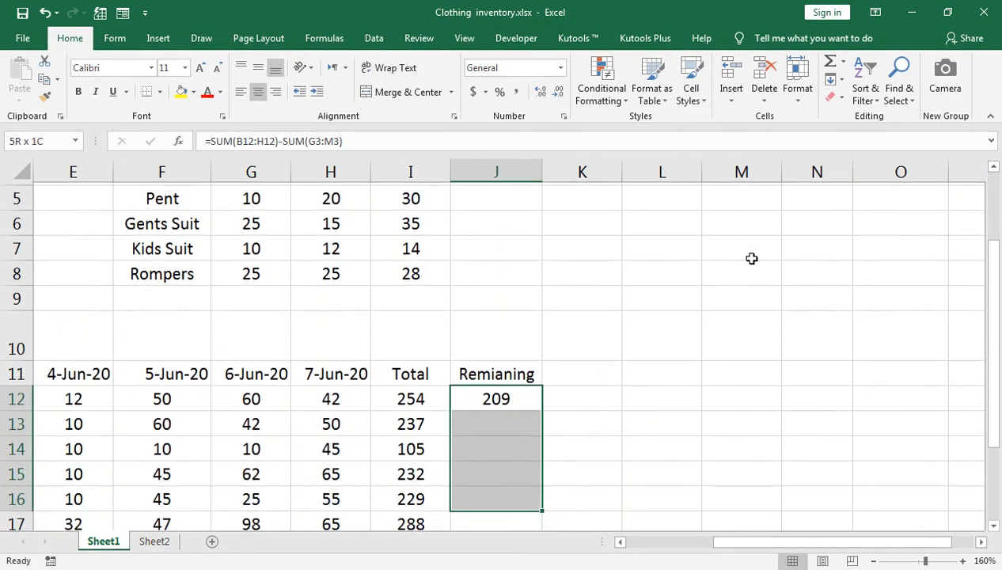
{"action": "key", "text": "shift+Down"}
{"action": "key", "text": "ctrl+d"}
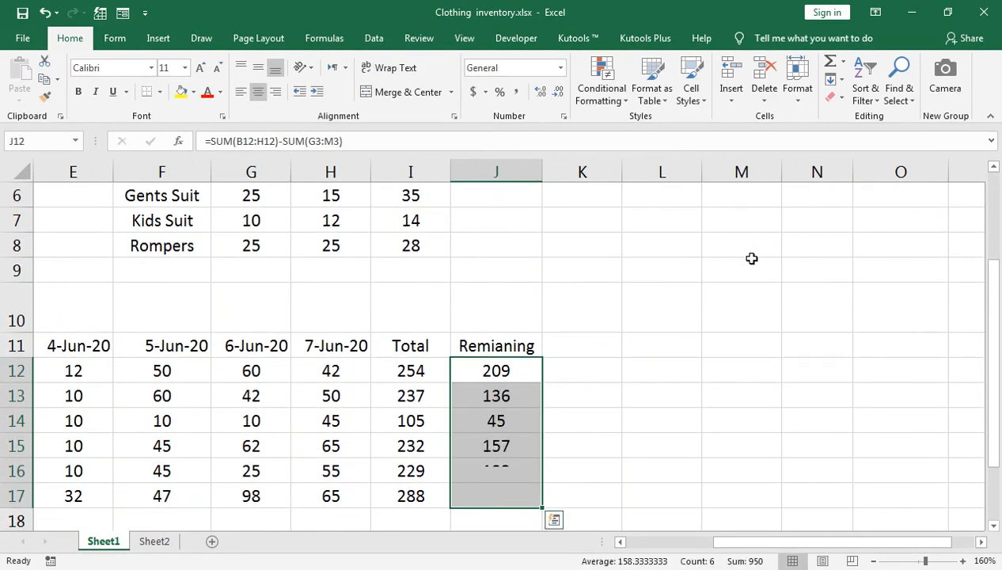
Try an automatic sum of the T-Shirt sales for 1-Jun to 3-Jun in cell J3
{"action": "scroll", "coordinate": [748, 261], "scroll_direction": "up", "scroll_amount": 1}
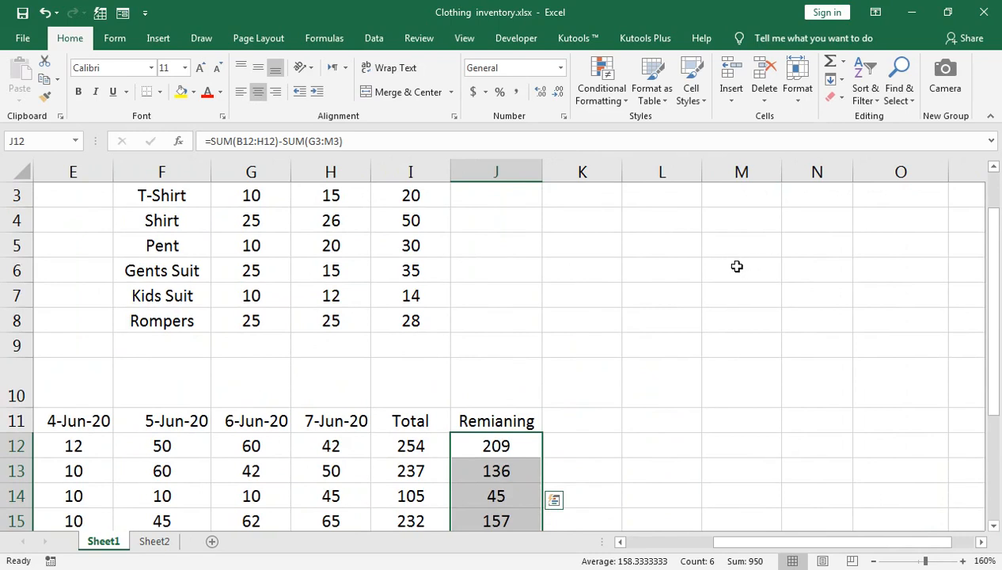
{"action": "scroll", "coordinate": [417, 303], "scroll_direction": "up", "scroll_amount": 1}
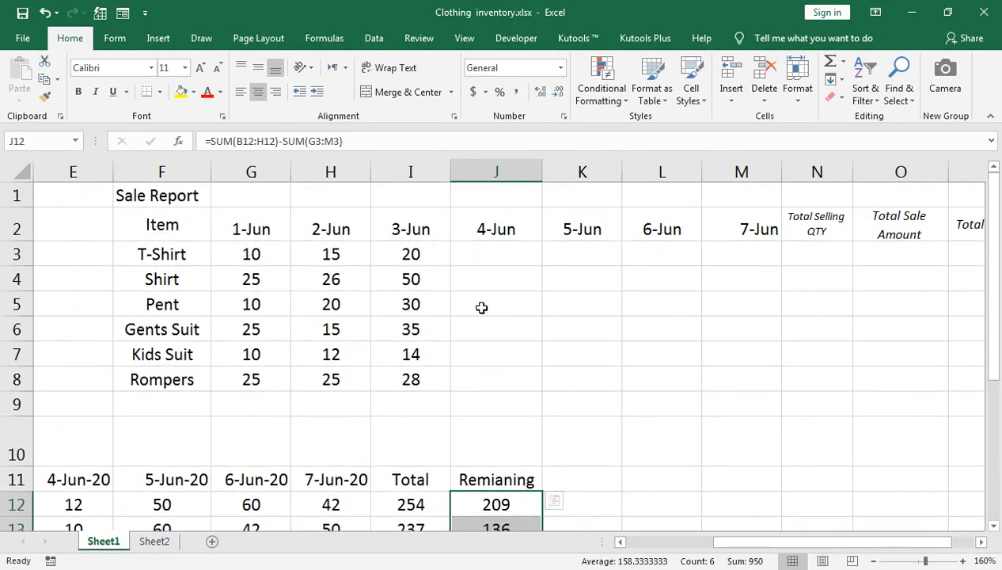
{"action": "left_click", "coordinate": [481, 257]}
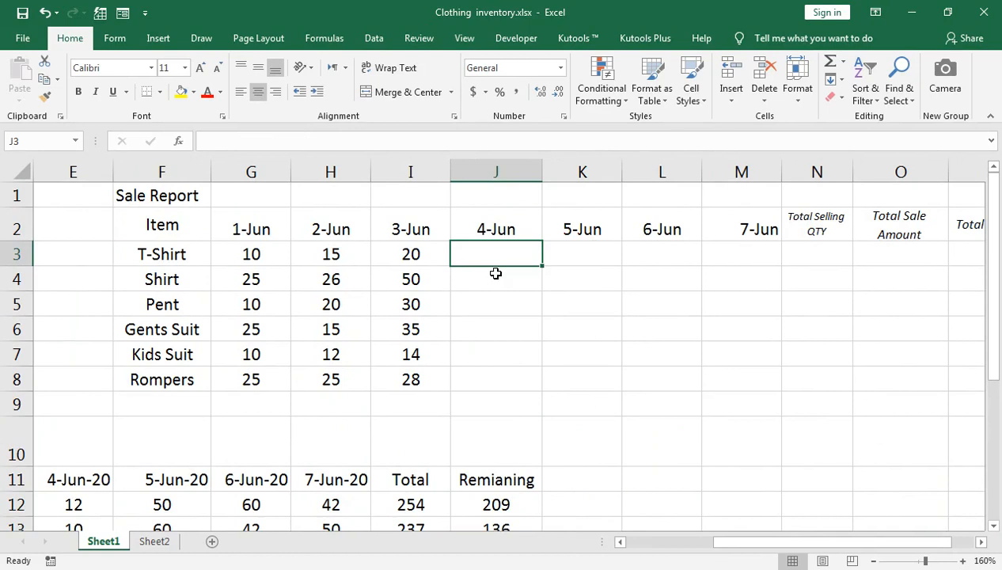
{"action": "key", "text": "alt+equal"}
{"action": "key", "text": "Return"}
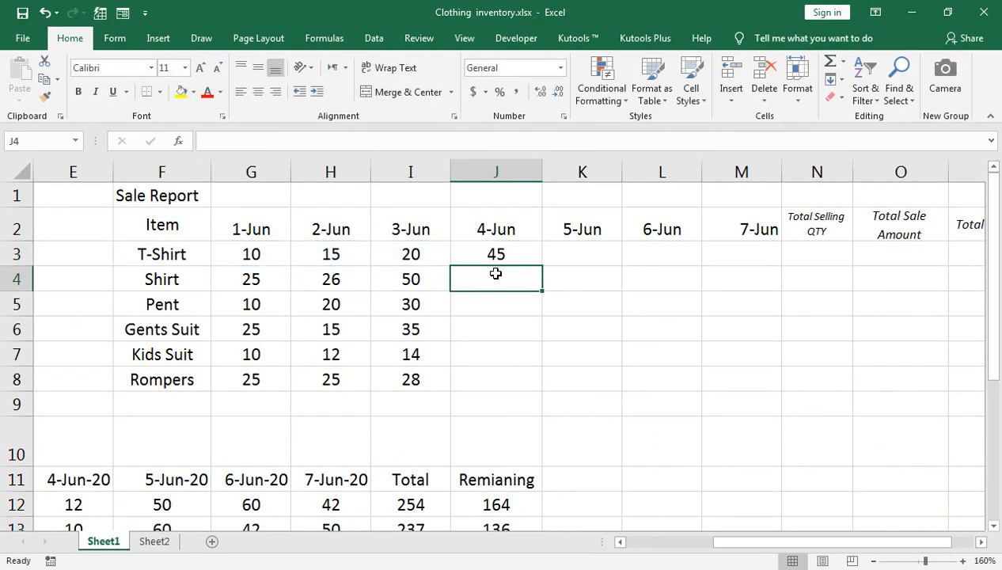
Check the T-Shirt's stock figures in row 12 and clear the trial sum from J3
{"action": "key", "text": "Down"}
{"action": "key", "text": "Down"}
{"action": "key", "text": "Down"}
{"action": "key", "text": "Down"}
{"action": "key", "text": "Down"}
{"action": "key", "text": "Down"}
{"action": "key", "text": "Down"}
{"action": "key", "text": "Down"}
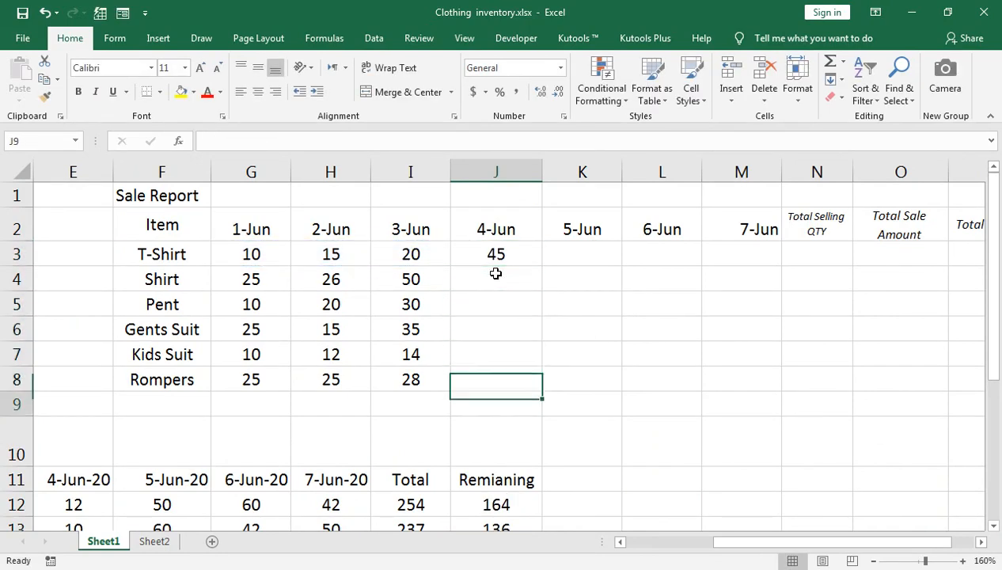
{"action": "key", "text": "Left"}
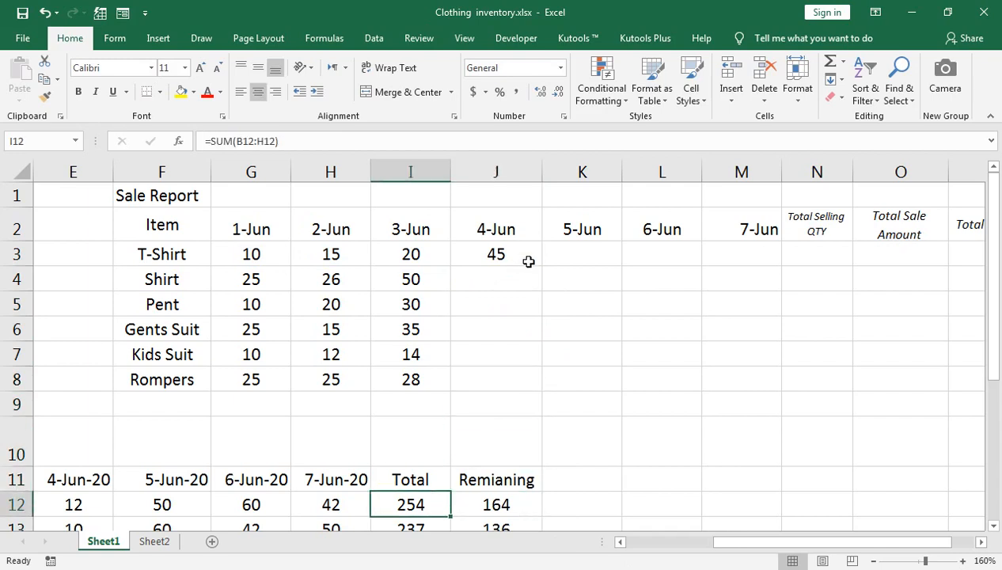
{"action": "left_click", "coordinate": [489, 261]}
{"action": "key", "text": "Delete"}
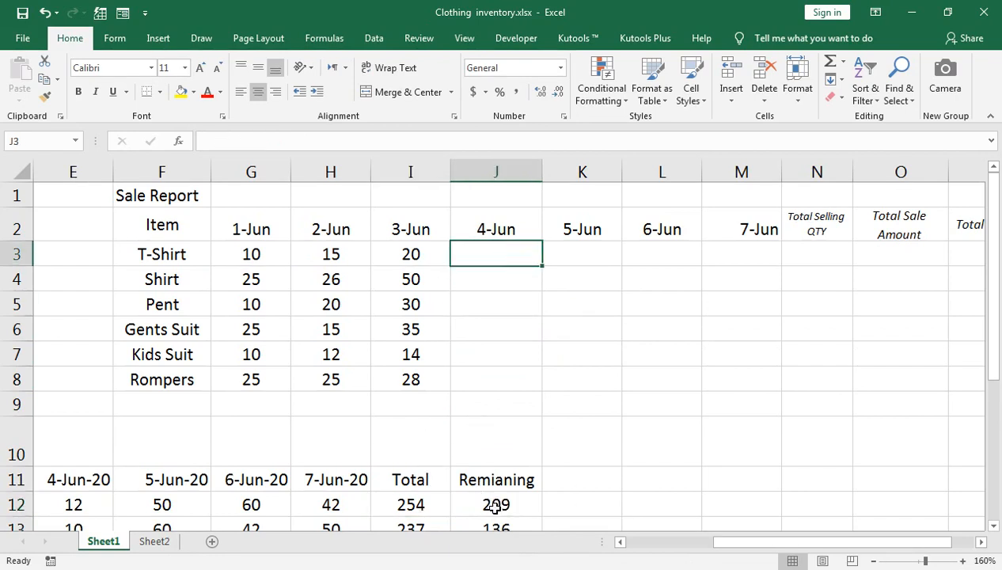
Clear the T-Shirt sales for 1-Jun to 3-Jun in G3:I3 and undo the deletion
{"action": "left_click", "coordinate": [418, 255]}
{"action": "key", "text": "shift+Left"}
{"action": "key", "text": "shift+Left"}
{"action": "key", "text": "Delete"}
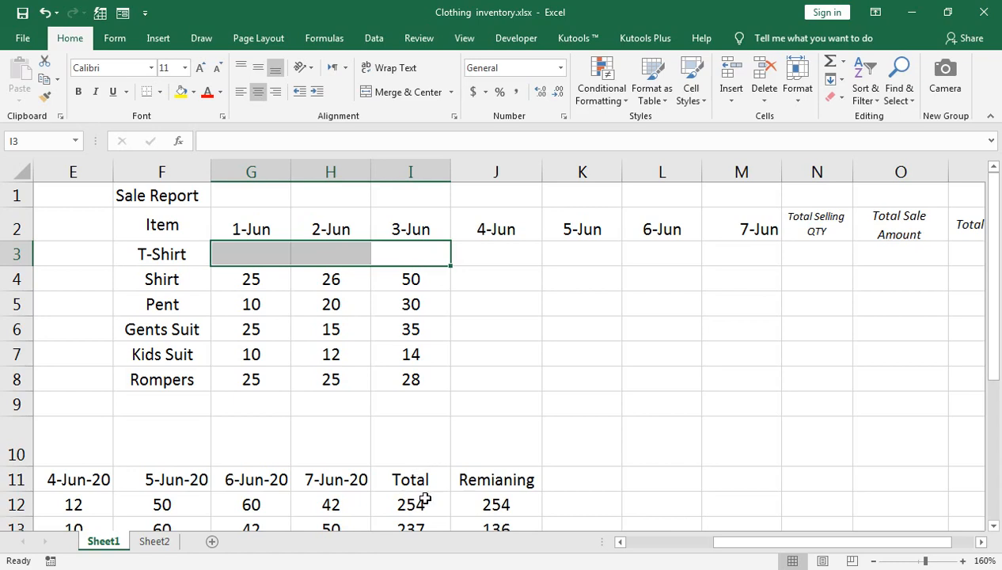
{"action": "key", "text": "ctrl+z"}
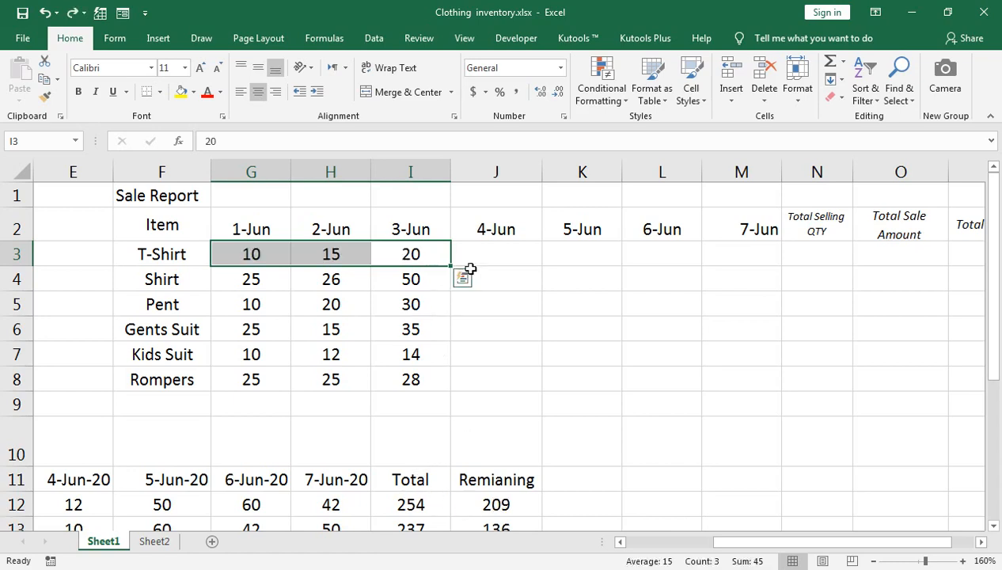
Enter the T-Shirt sales for 4-Jun to 7-Jun as 10, 20, 50 and 50
{"action": "left_click", "coordinate": [477, 249]}
{"action": "type", "text": "10"}
{"action": "key", "text": "Tab"}
{"action": "type", "text": "20"}
{"action": "key", "text": "Tab"}
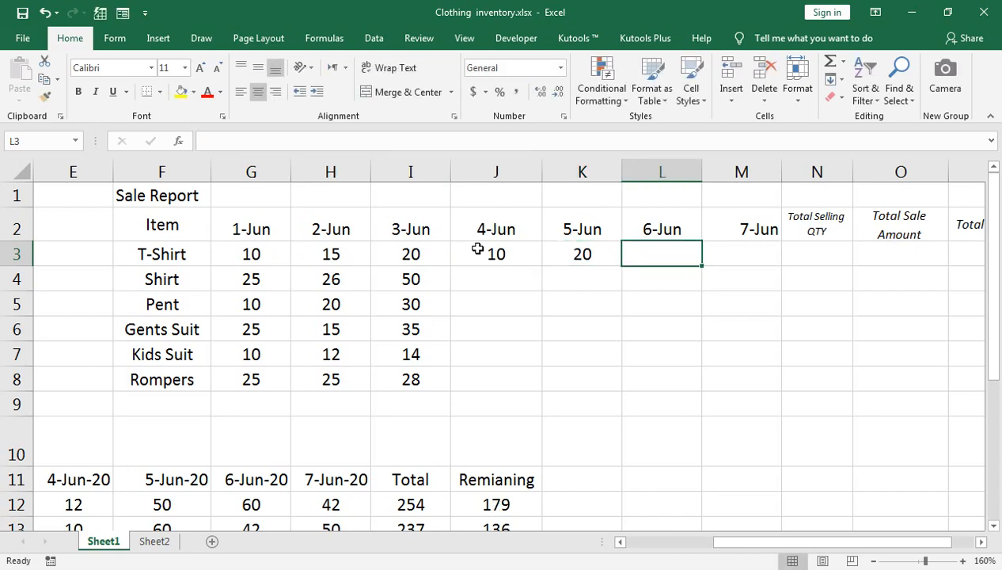
{"action": "type", "text": "50"}
{"action": "key", "text": "Tab"}
{"action": "type", "text": "50"}
{"action": "key", "text": "Tab"}
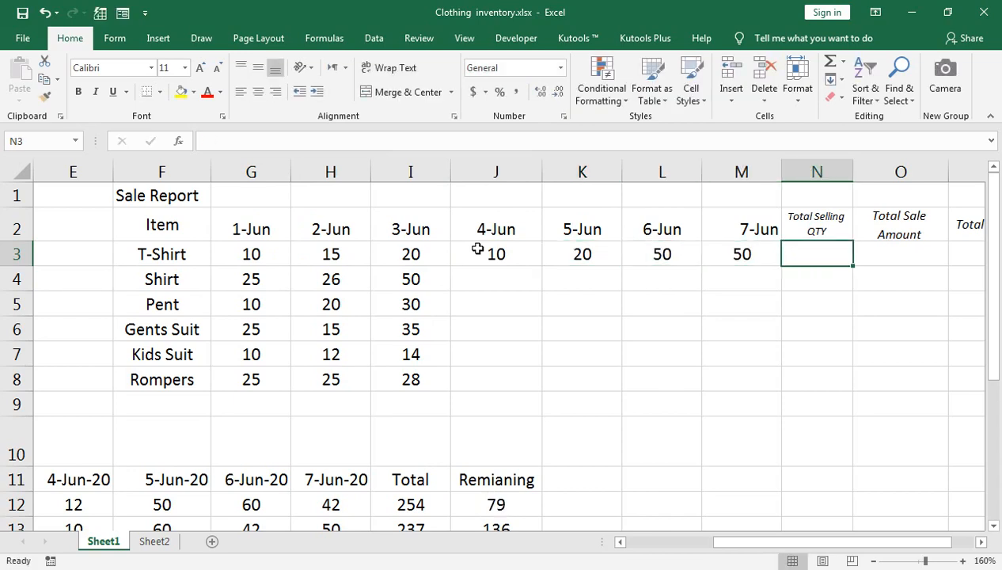
Examine the T-Shirt's remaining stock and its formula in J12
{"action": "key", "text": "Left"}
{"action": "key", "text": "Down"}
{"action": "key", "text": "Down"}
{"action": "key", "text": "Left"}
{"action": "key", "text": "Left"}
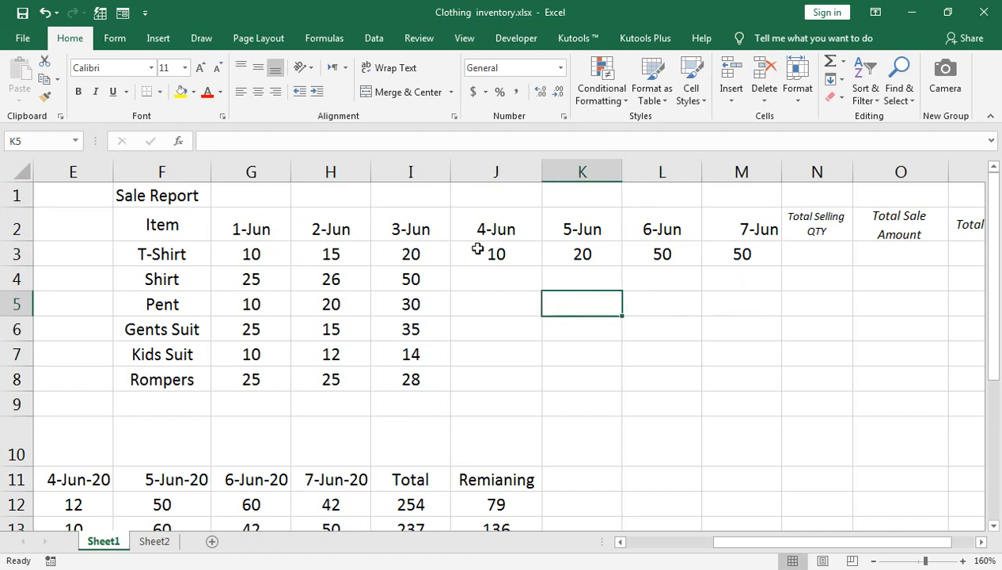
{"action": "key", "text": "Left"}
{"action": "key", "text": "Down"}
{"action": "key", "text": "Down"}
{"action": "key", "text": "Down"}
{"action": "key", "text": "Down"}
{"action": "key", "text": "Down"}
{"action": "key", "text": "Down"}
{"action": "key", "text": "Down"}
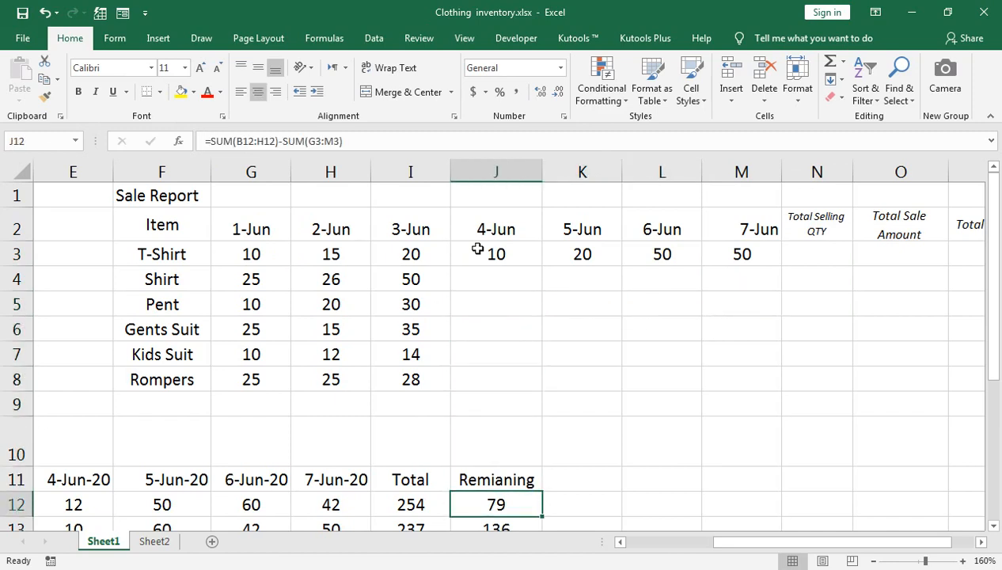
Enter the Shirt sales for 4-Jun to 7-Jun as 10, 20, 31 and 12
{"action": "key", "text": "Up"}
{"action": "key", "text": "Up"}
{"action": "key", "text": "Up"}
{"action": "key", "text": "Up"}
{"action": "key", "text": "Up"}
{"action": "key", "text": "Up"}
{"action": "key", "text": "Up"}
{"action": "key", "text": "Up"}
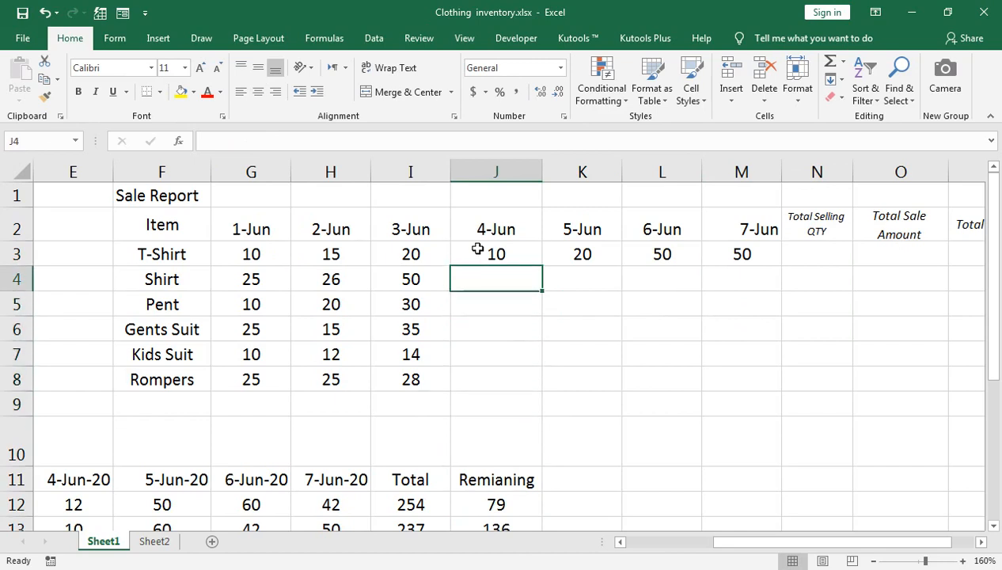
{"action": "type", "text": "10"}
{"action": "key", "text": "Tab"}
{"action": "type", "text": "20"}
{"action": "key", "text": "Tab"}
{"action": "type", "text": "3"}
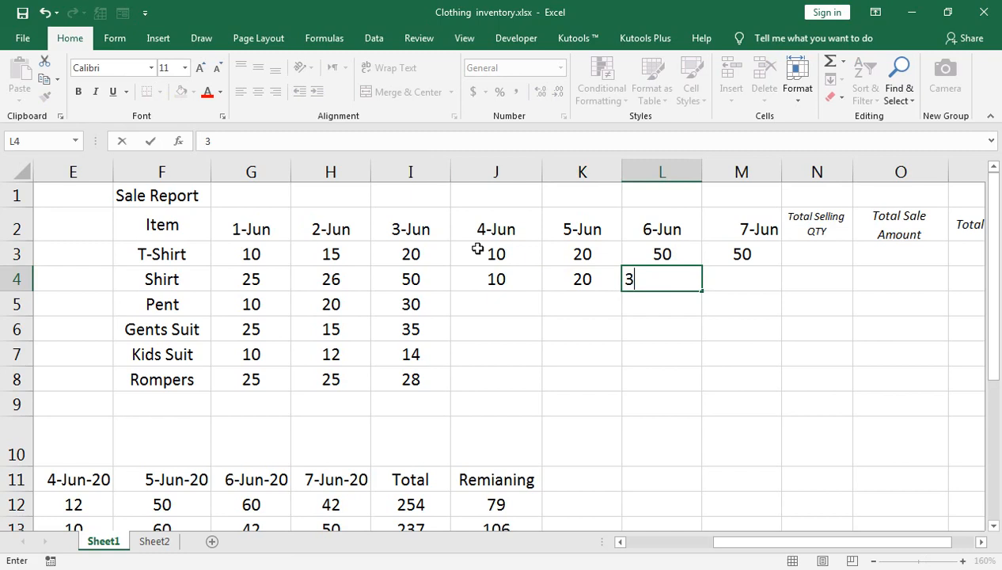
{"action": "key", "text": "Tab"}
{"action": "type", "text": "12"}
{"action": "key", "text": "Return"}
Enter the Pent sales for 4-Jun to 7-Jun as 12, 14, 50 and 36
{"action": "type", "text": "12"}
{"action": "key", "text": "Tab"}
{"action": "type", "text": "14"}
{"action": "key", "text": "Tab"}
{"action": "type", "text": "50"}
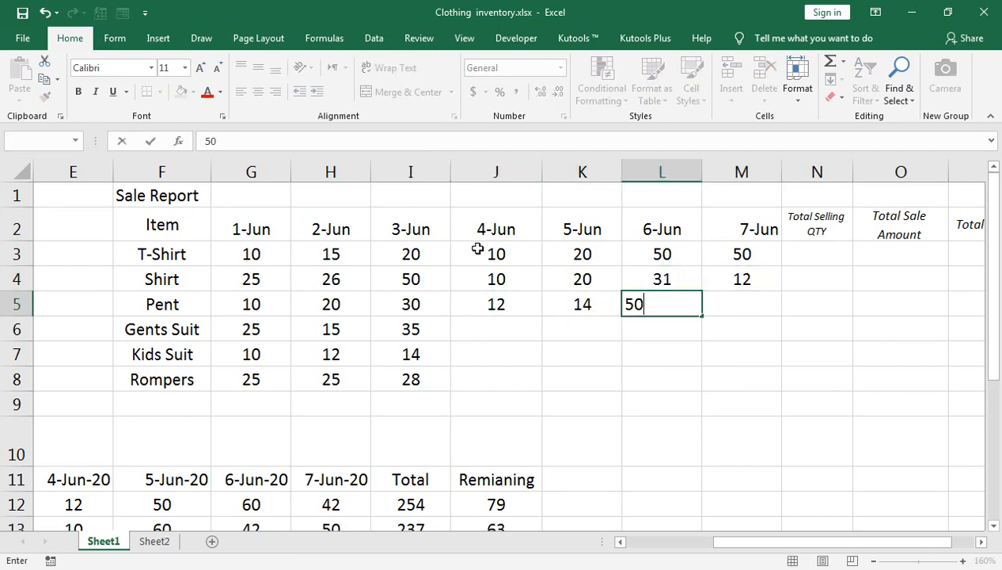
{"action": "key", "text": "Tab"}
{"action": "type", "text": "36"}
{"action": "key", "text": "Return"}
{"action": "key", "text": "Left"}
{"action": "key", "text": "Right"}
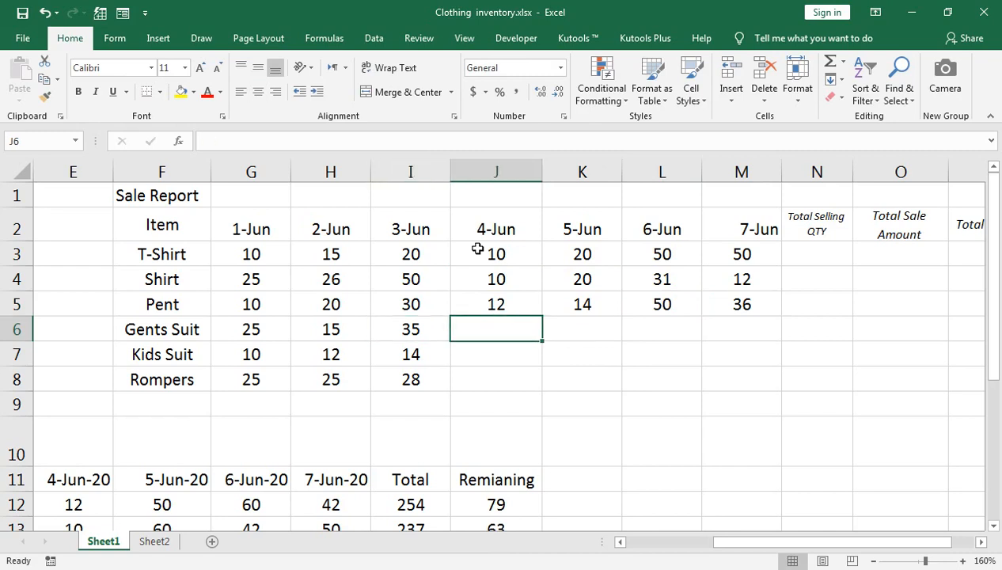
Check the remaining stock and change the Pent sales for 4-Jun to 7-Jun to 5, 5, 5 and 10
{"action": "scroll", "coordinate": [475, 294], "scroll_direction": "down", "scroll_amount": 1}
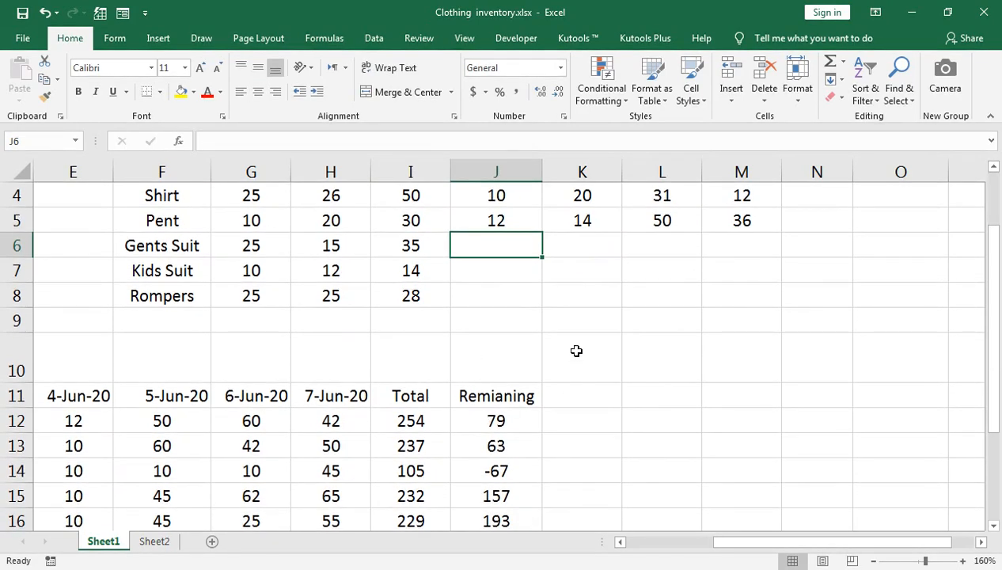
{"action": "scroll", "coordinate": [576, 351], "scroll_direction": "up", "scroll_amount": 1}
{"action": "double_click", "coordinate": [476, 303]}
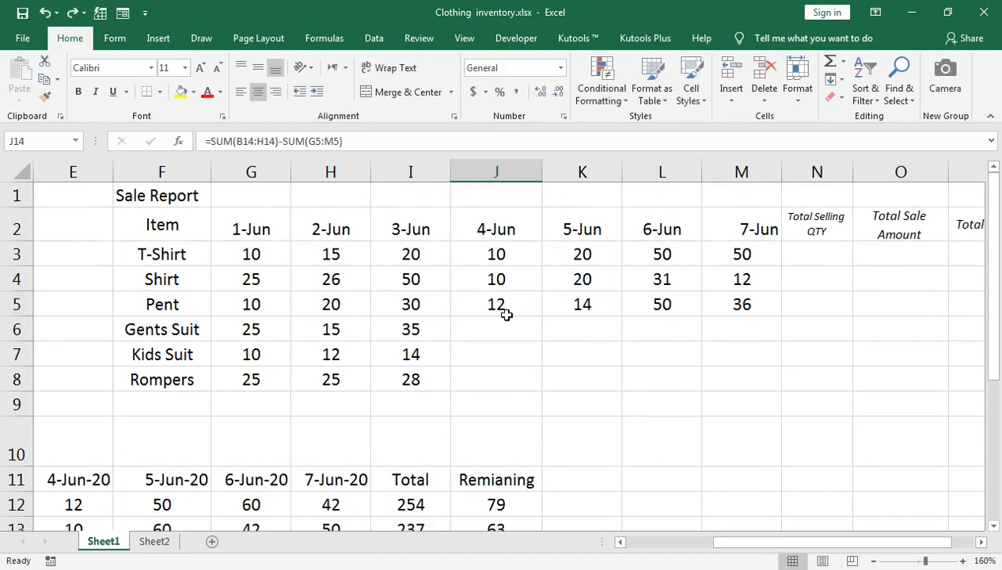
{"action": "left_click", "coordinate": [514, 301]}
{"action": "key", "text": "F2"}
{"action": "key", "text": "BackSpace"}
{"action": "key", "text": "BackSpace"}
{"action": "type", "text": "5"}
{"action": "key", "text": "Tab"}
{"action": "key", "text": "F2"}
{"action": "key", "text": "BackSpace"}
{"action": "key", "text": "BackSpace"}
{"action": "type", "text": "5"}
{"action": "key", "text": "Tab"}
{"action": "type", "text": "5"}
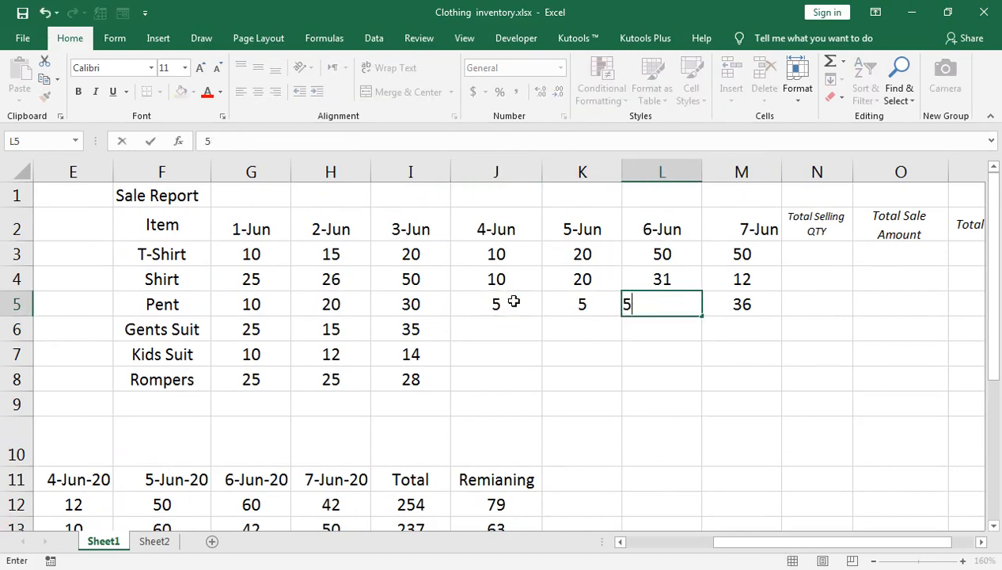
{"action": "key", "text": "Tab"}
{"action": "type", "text": "10"}
Fill the Pent sales in J5:M5 down through the Rompers row 8
{"action": "left_click", "coordinate": [514, 300]}
{"action": "key", "text": "shift+Right"}
{"action": "key", "text": "shift+Right"}
{"action": "key", "text": "shift+Right"}
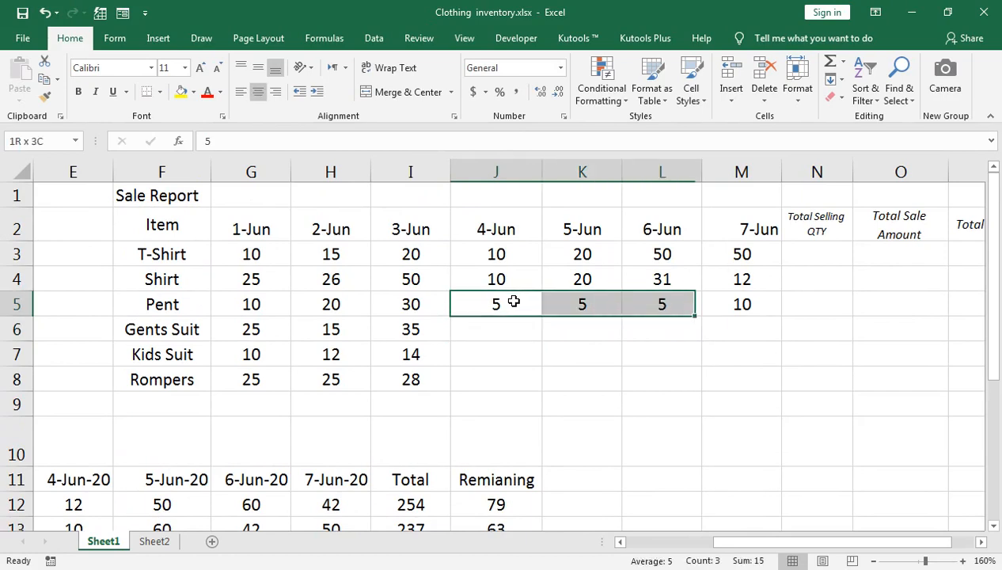
{"action": "key", "text": "shift+Down"}
{"action": "key", "text": "shift+Down"}
{"action": "key", "text": "shift+Down"}
{"action": "key", "text": "ctrl+d"}
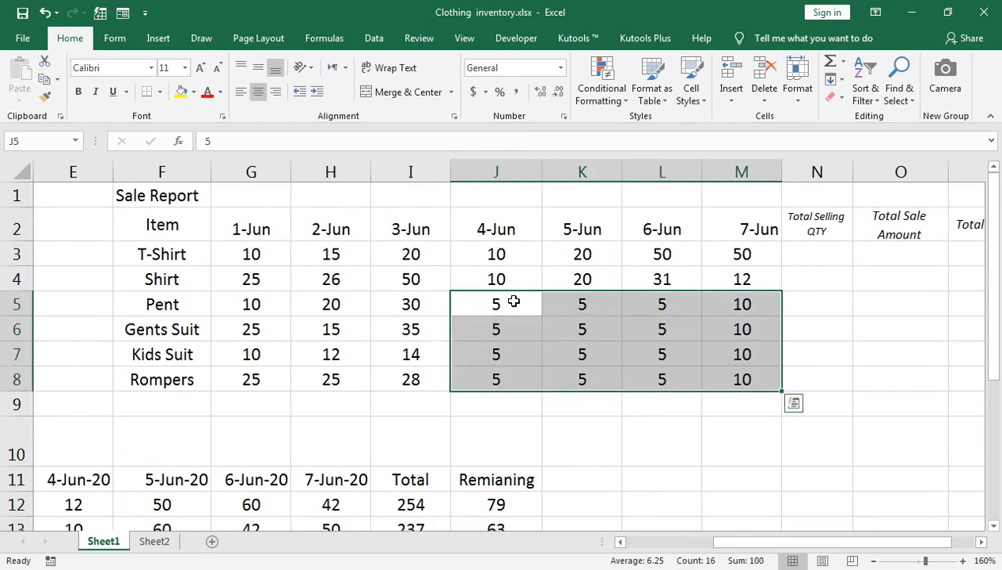
Set the Kids Suit sales to 10 for 4-Jun and 20 for 5-Jun
{"action": "left_click", "coordinate": [510, 353]}
{"action": "type", "text": "10"}
{"action": "key", "text": "Tab"}
{"action": "type", "text": "20"}
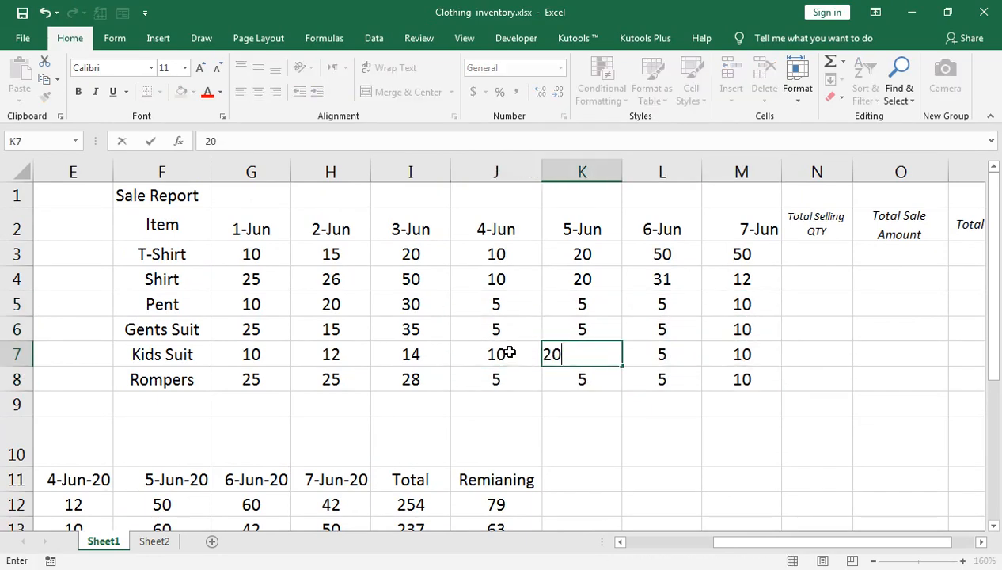
{"action": "key", "text": "Return"}
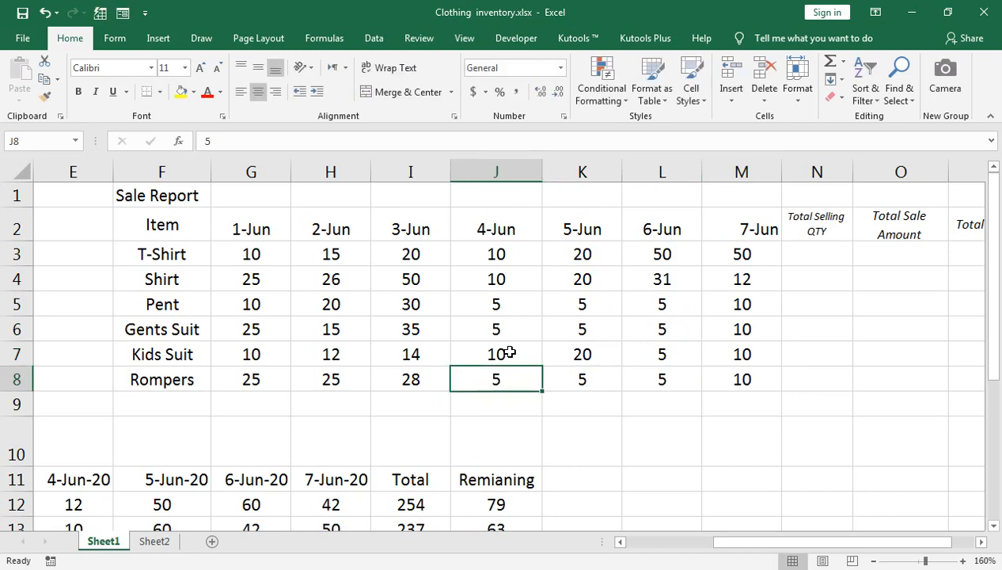
Set the Rompers sales to 10 for 5-Jun and 30 for 4-Jun
{"action": "left_click", "coordinate": [572, 386]}
{"action": "type", "text": "10"}
{"action": "key", "text": "Return"}
{"action": "key", "text": "Up"}
{"action": "key", "text": "Left"}
{"action": "type", "text": "30"}
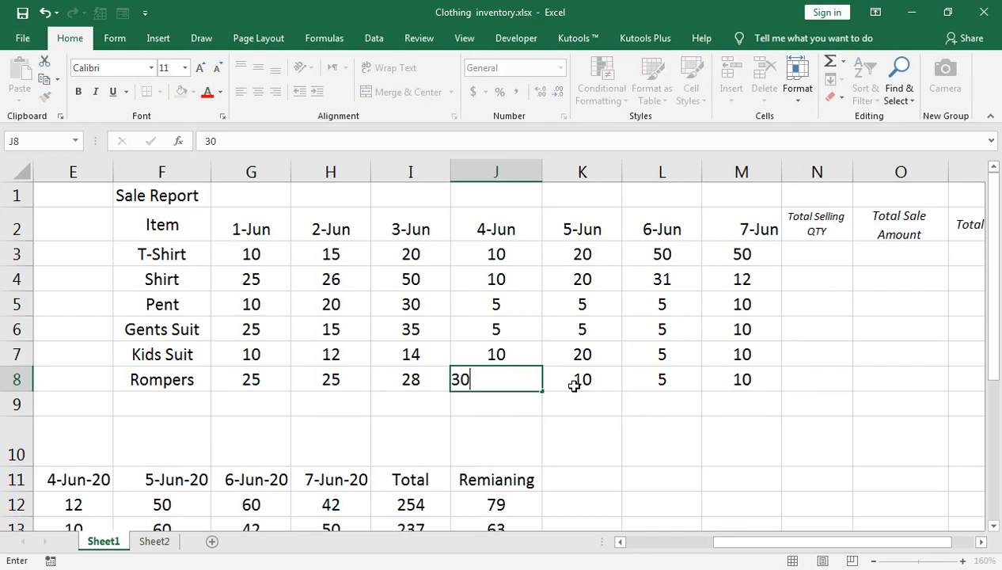
{"action": "key", "text": "Return"}
Set the Gents Suit sales to 35 for 5-Jun and 54 for 4-Jun
{"action": "key", "text": "Up"}
{"action": "key", "text": "Up"}
{"action": "key", "text": "Up"}
{"action": "key", "text": "Right"}
{"action": "type", "text": "35"}
{"action": "key", "text": "Return"}
{"action": "key", "text": "Up"}
{"action": "key", "text": "Left"}
{"action": "type", "text": "54"}
{"action": "key", "text": "Return"}
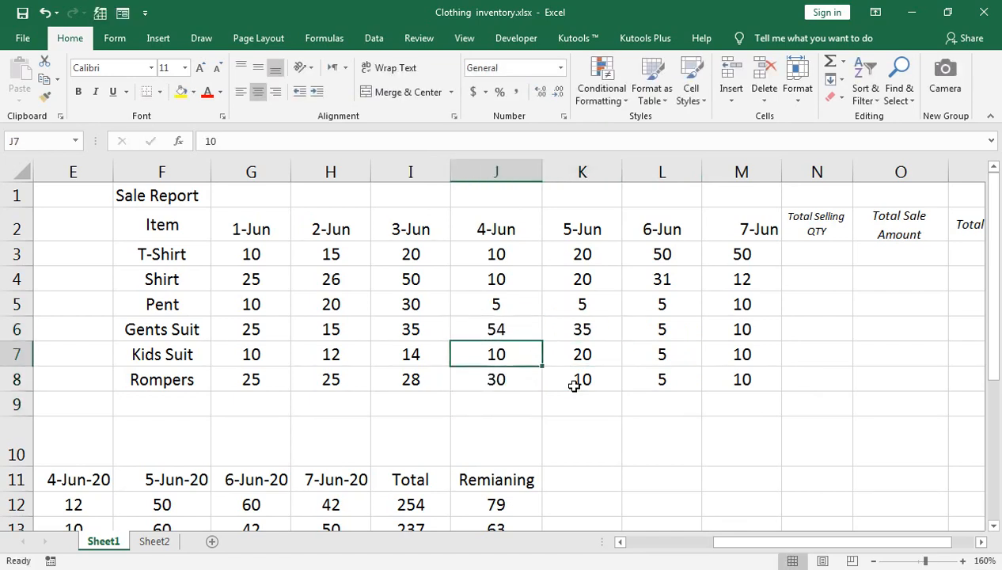
Review the remaining stock and set the Rompers sales to 100 for 6-Jun and 50 for 2-Jun
{"action": "scroll", "coordinate": [541, 345], "scroll_direction": "down", "scroll_amount": 1}
{"action": "scroll", "coordinate": [540, 347], "scroll_direction": "down", "scroll_amount": 2}
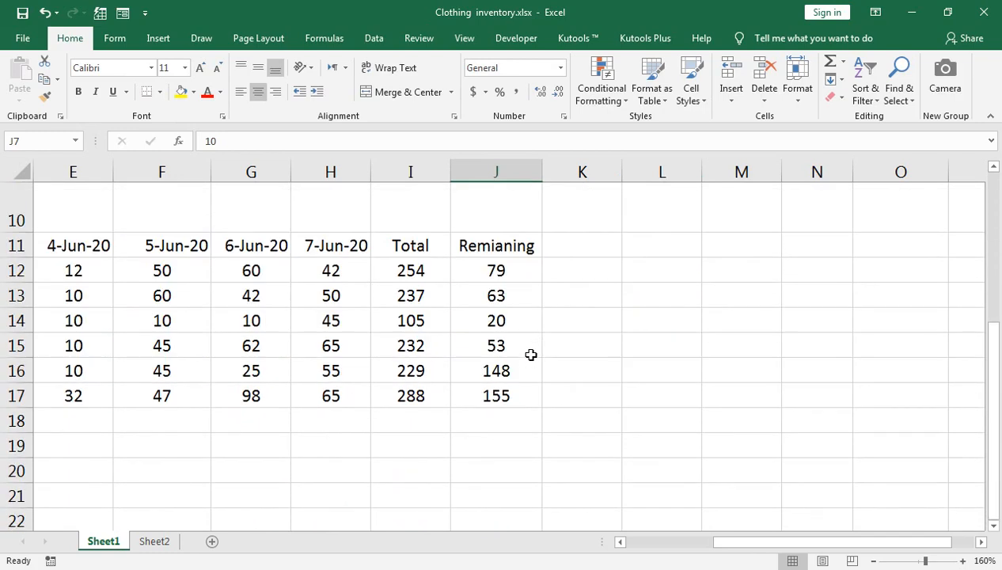
{"action": "scroll", "coordinate": [526, 347], "scroll_direction": "up", "scroll_amount": 1}
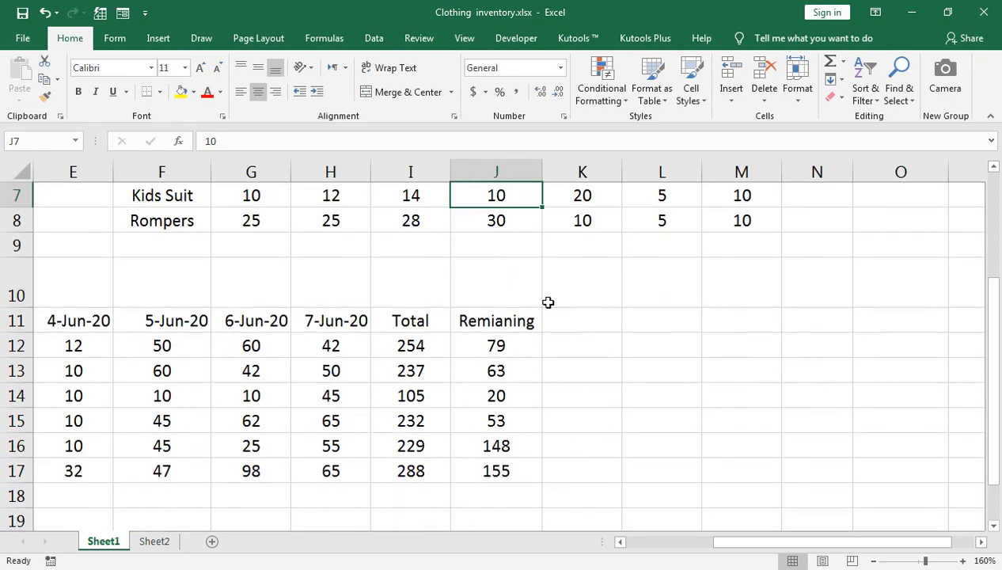
{"action": "left_click", "coordinate": [675, 214]}
{"action": "type", "text": "100"}
{"action": "key", "text": "Return"}
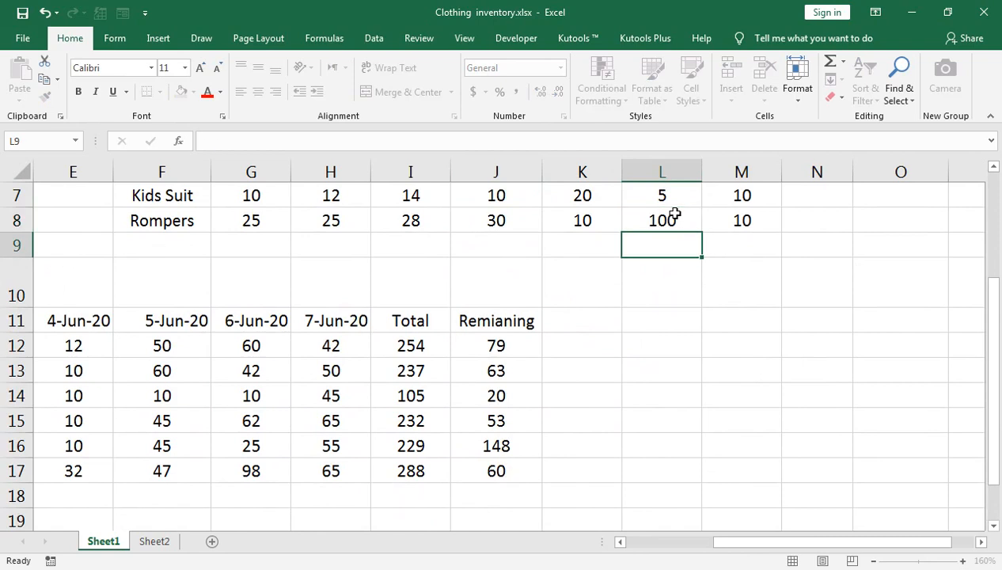
{"action": "left_click", "coordinate": [321, 223]}
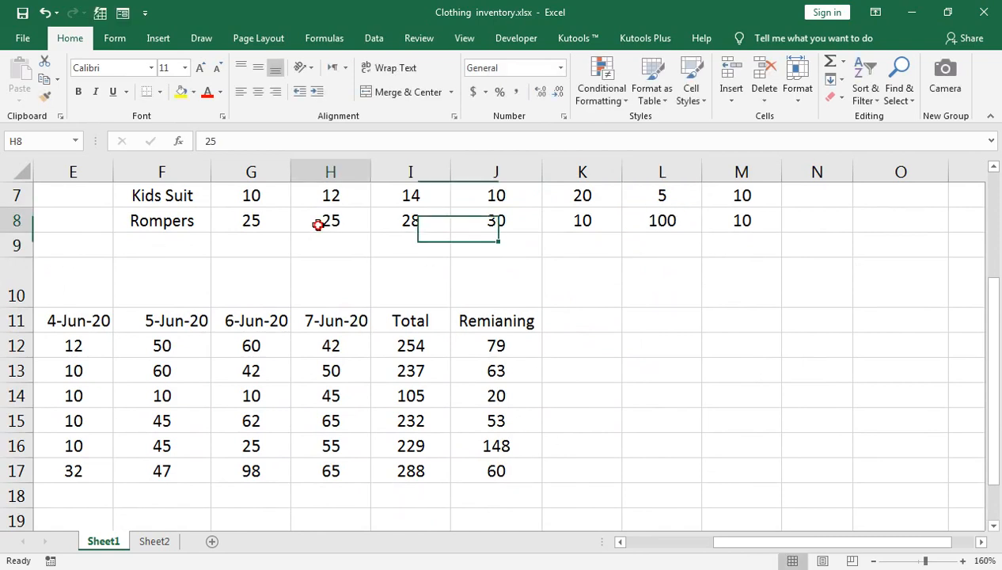
{"action": "type", "text": "50"}
{"action": "key", "text": "Return"}
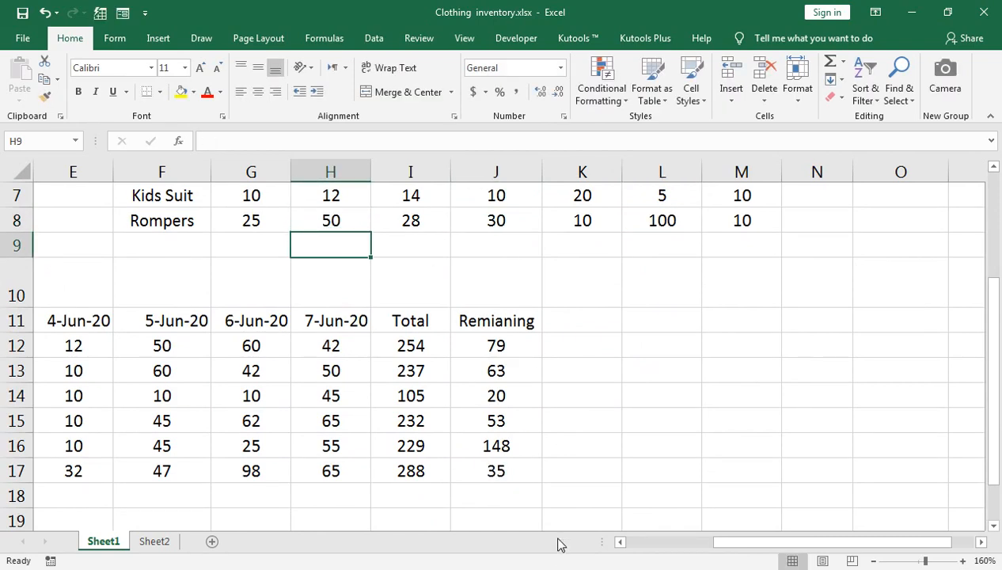
Enter =SUM(G3:M3) in N3 to total the T-Shirt selling quantity for 1-Jun to 7-Jun
{"action": "scroll", "coordinate": [536, 424], "scroll_direction": "up", "scroll_amount": 2}
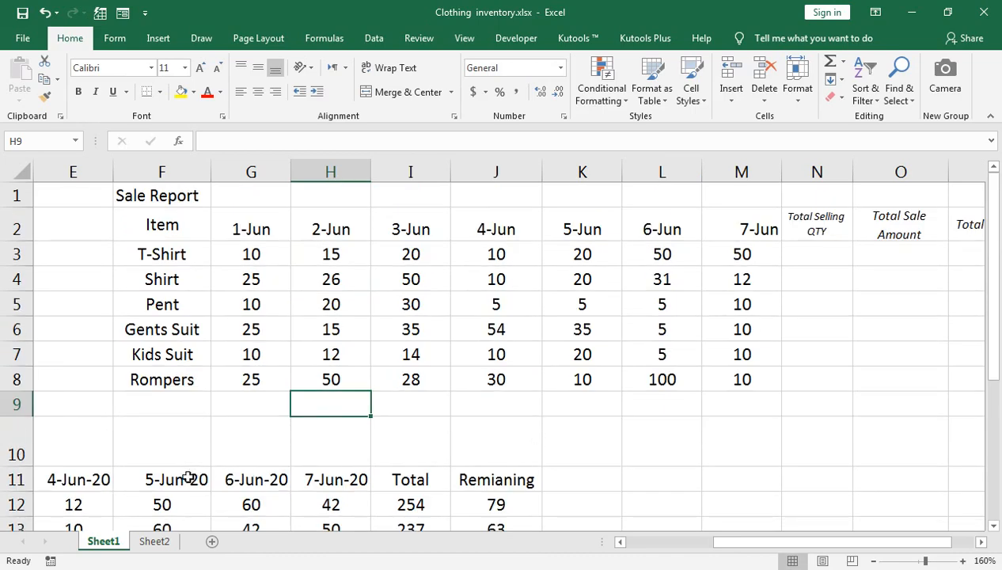
{"action": "left_click_drag", "start_coordinate": [738, 542], "coordinate": [643, 542]}
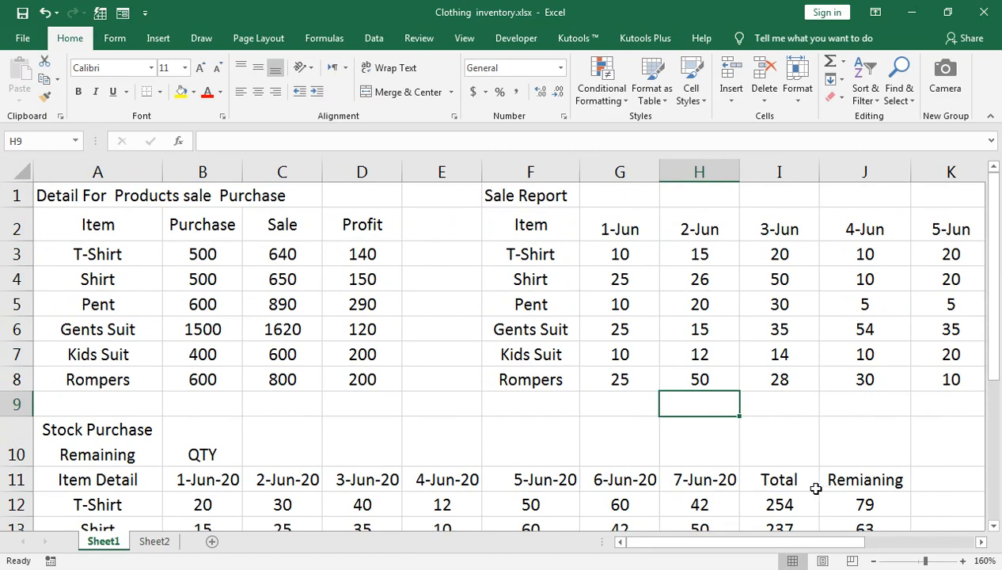
{"action": "left_click_drag", "start_coordinate": [779, 542], "coordinate": [856, 543]}
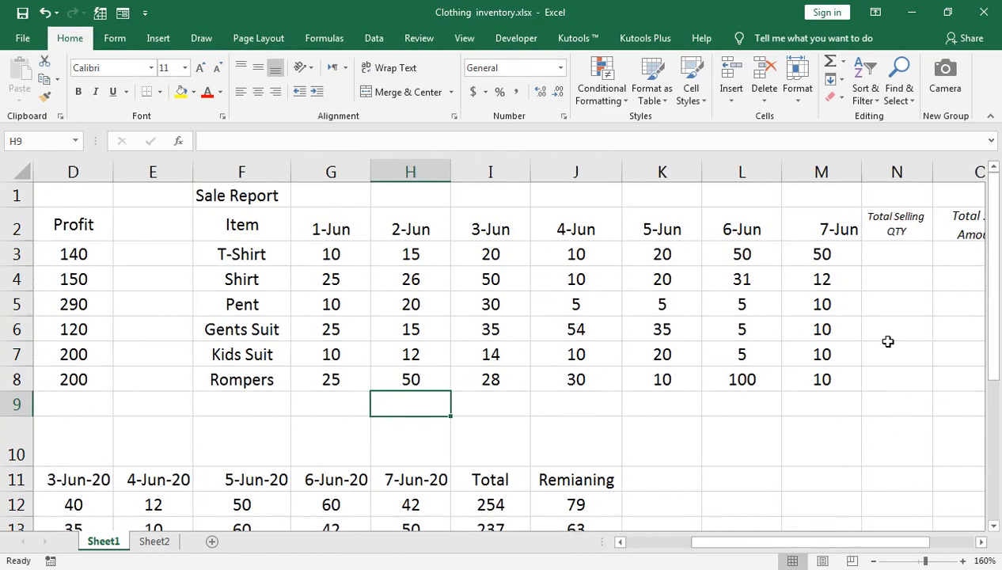
{"action": "left_click", "coordinate": [893, 256]}
{"action": "type", "text": "=s"}
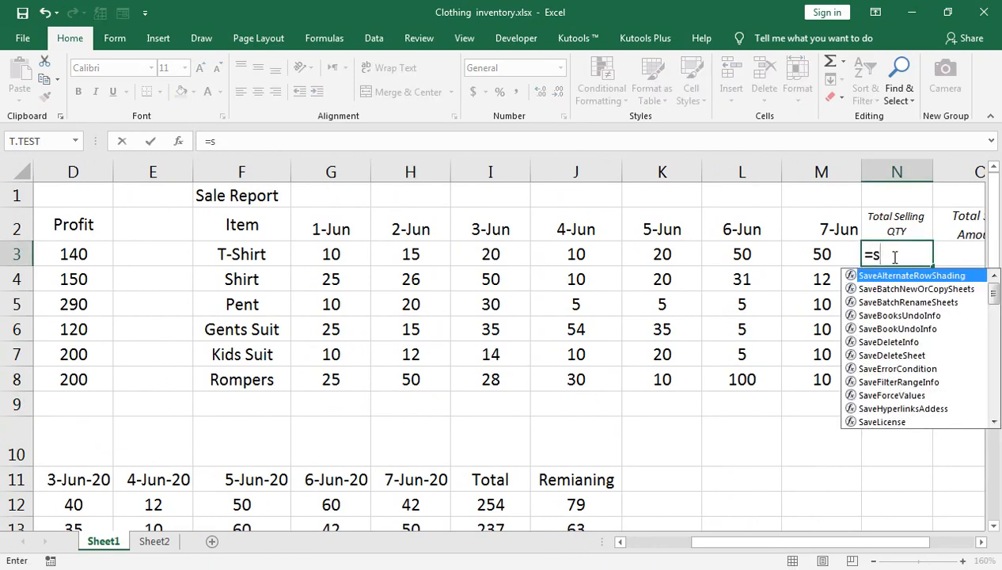
{"action": "type", "text": "um("}
{"action": "key", "text": "Left"}
{"action": "key", "text": "shift+Left"}
{"action": "key", "text": "shift+Left"}
{"action": "key", "text": "shift+Left"}
{"action": "key", "text": "shift+Left"}
{"action": "key", "text": "shift+Left"}
{"action": "key", "text": "shift+Left"}
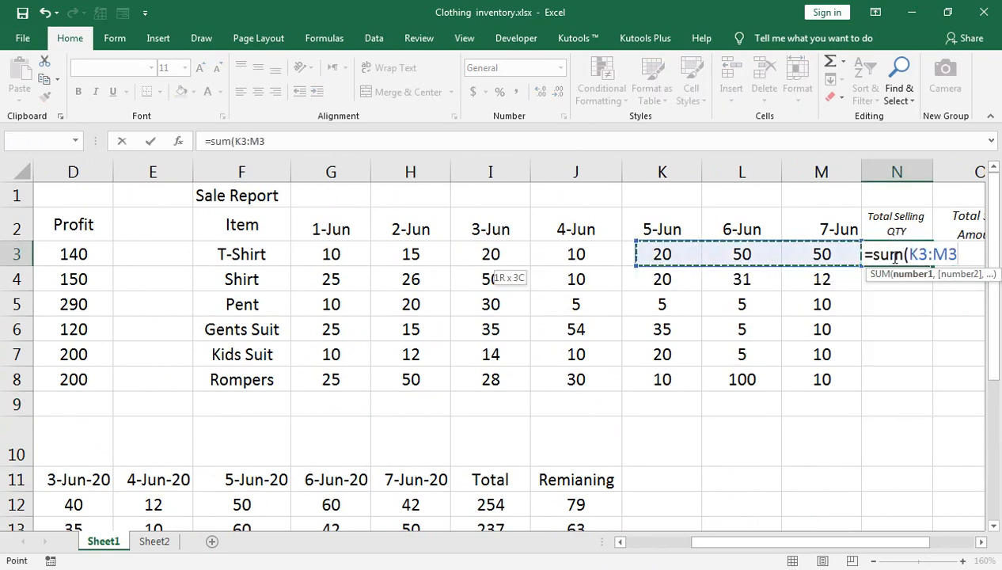
{"action": "type", "text": ")"}
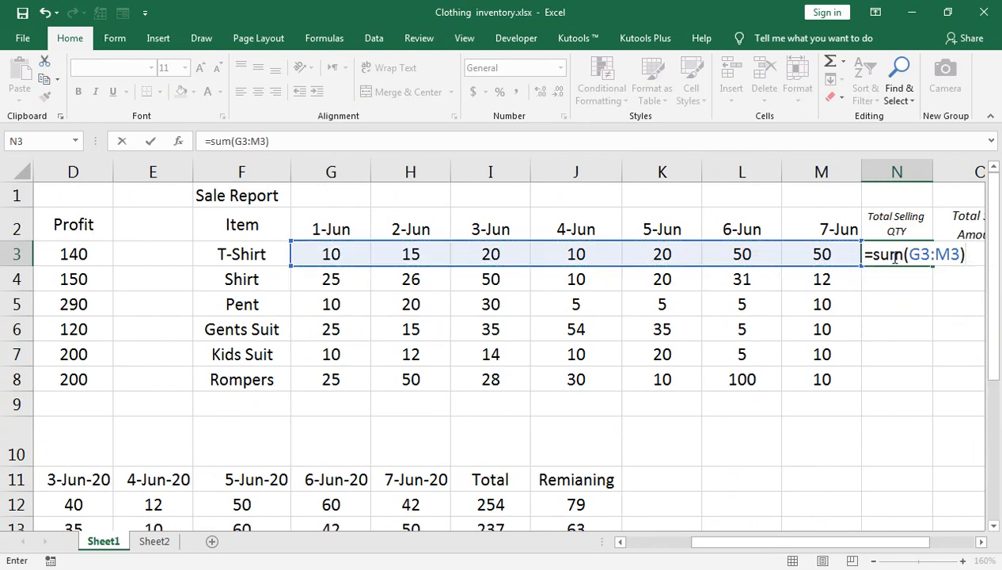
{"action": "key", "text": "Return"}
Fill the Total Selling QTY formula from N3 down to the Rompers row, N8
{"action": "left_click", "coordinate": [903, 255]}
{"action": "double_click", "coordinate": [933, 267]}
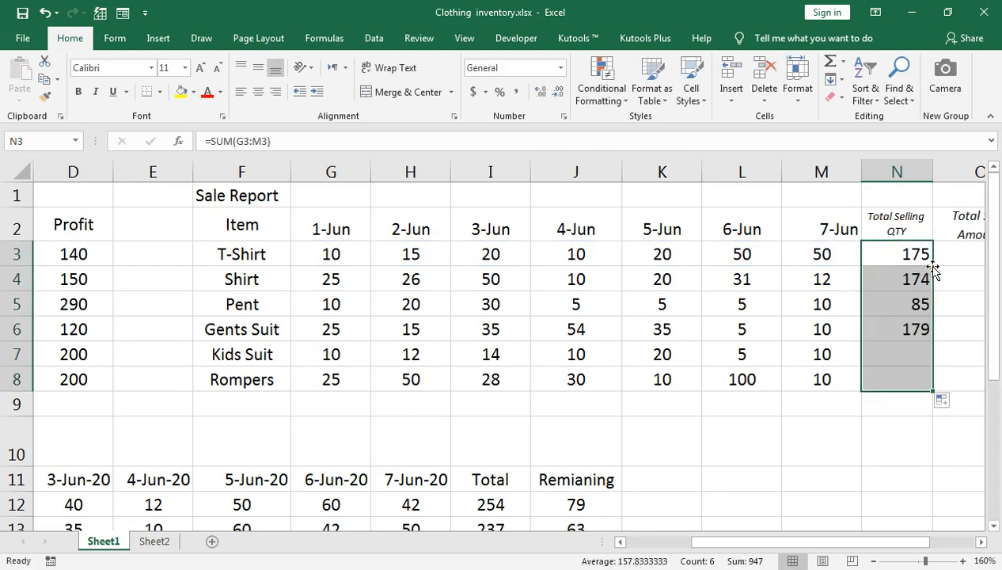
{"action": "left_click", "coordinate": [880, 381]}
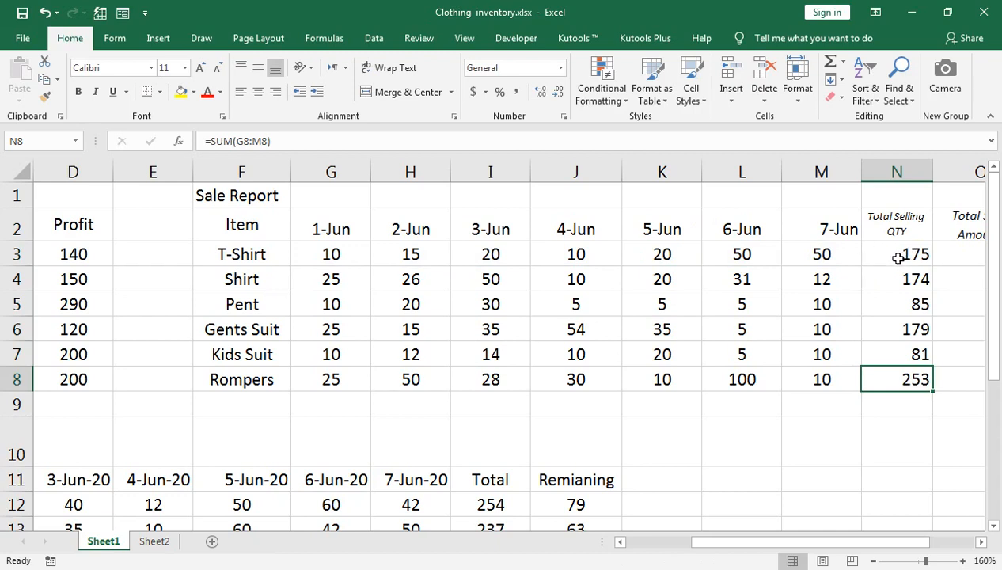
Check the T-Shirt stock by adding sold and remaining quantities with =N3+J12 in M10, and clear that cell
{"action": "left_click", "coordinate": [788, 428]}
{"action": "type", "text": "="}
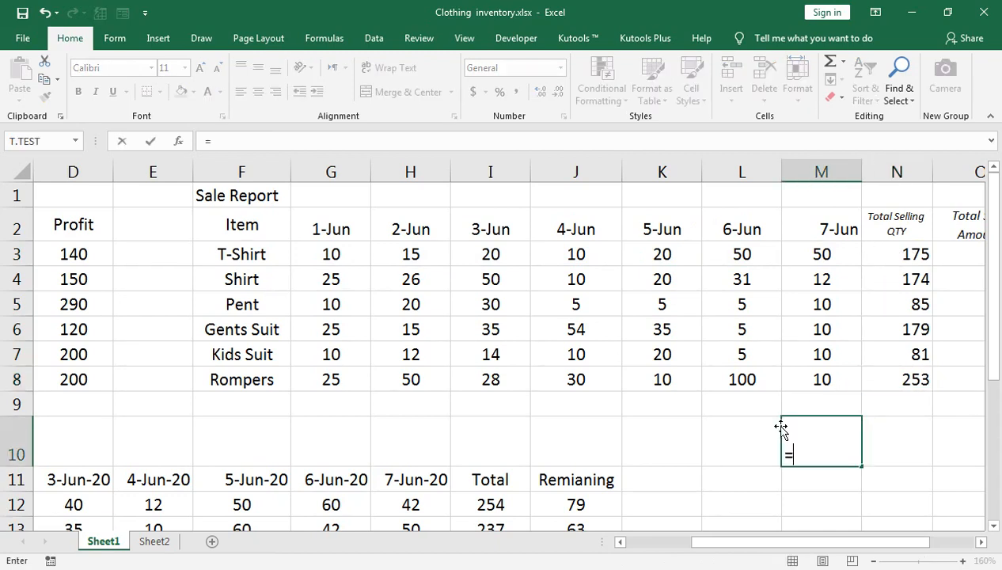
{"action": "left_click", "coordinate": [877, 247]}
{"action": "type", "text": "+"}
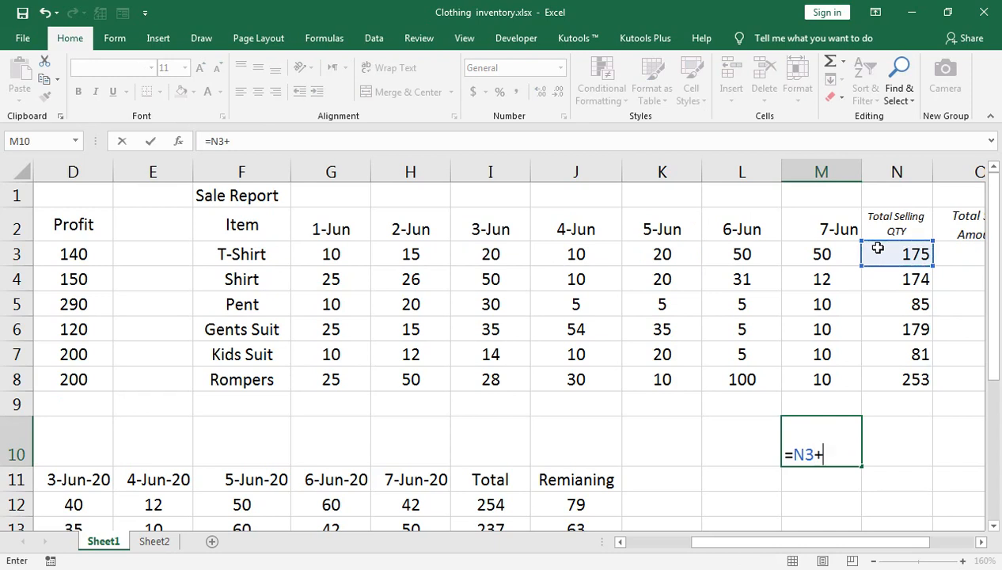
{"action": "left_click", "coordinate": [561, 506]}
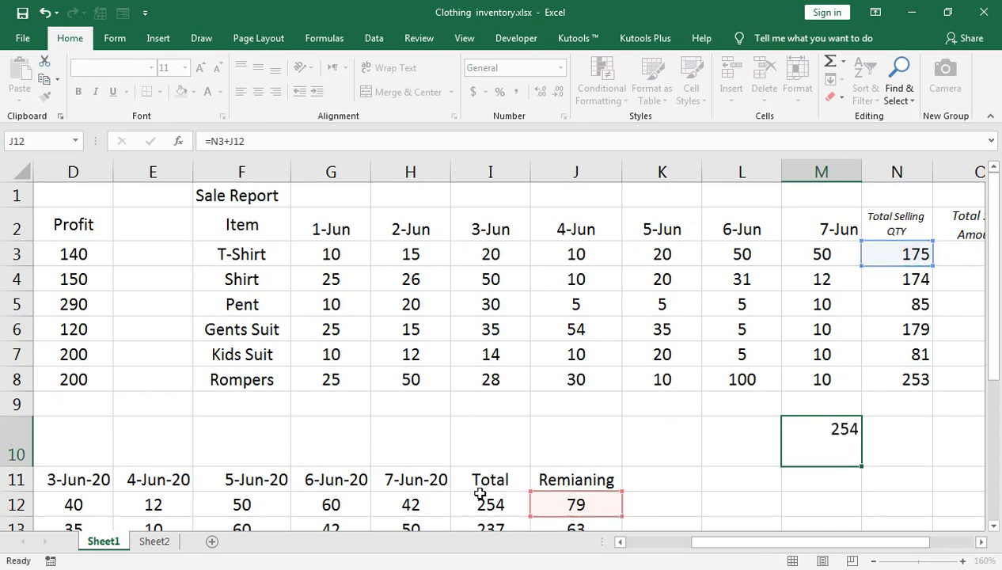
{"action": "key", "text": "Return"}
{"action": "left_click", "coordinate": [801, 448]}
{"action": "key", "text": "Delete"}
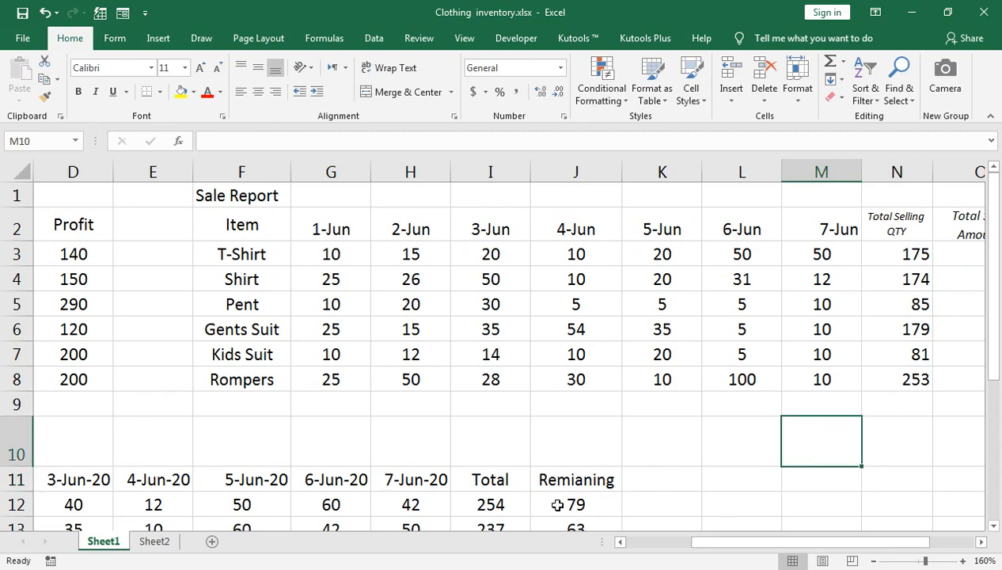
Center the Total Selling QTY values in N3:N8
{"action": "left_click", "coordinate": [918, 260]}
{"action": "double_click", "coordinate": [919, 260]}
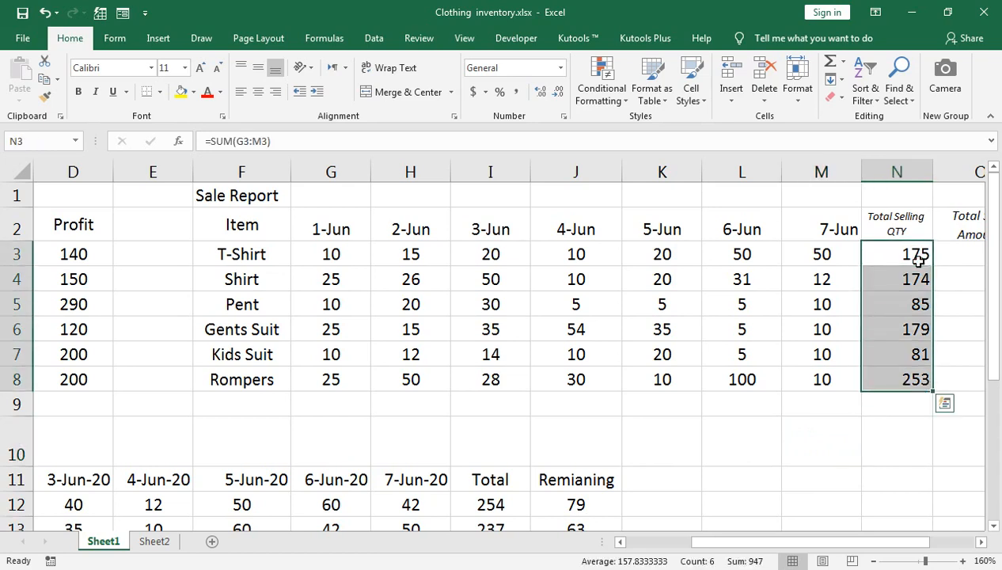
{"action": "left_click", "coordinate": [258, 92]}
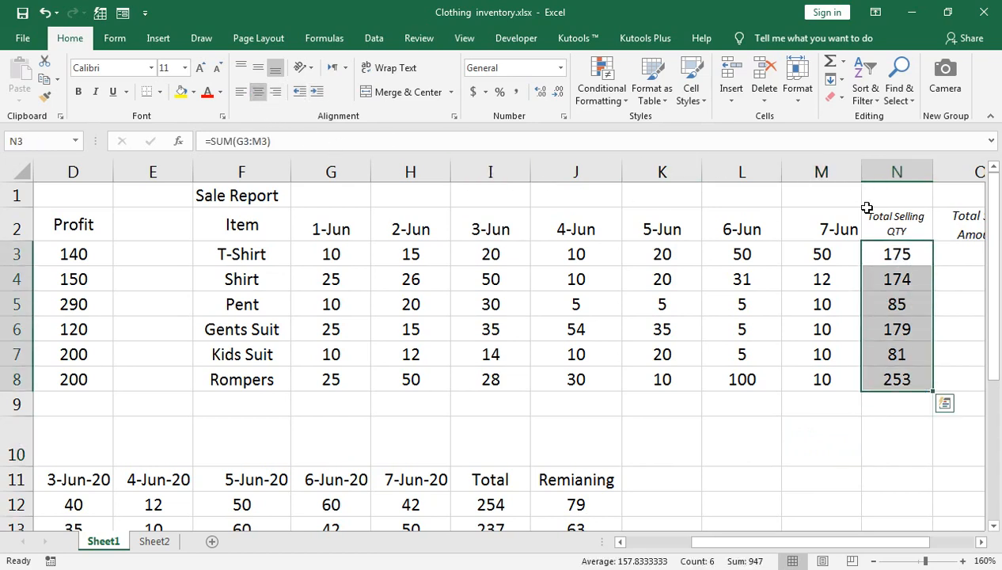
Calculate the Total Sale Amount with =N3*C3 in O3 and fill the formula down to O8
{"action": "left_click", "coordinate": [938, 259]}
{"action": "key", "text": "Right"}
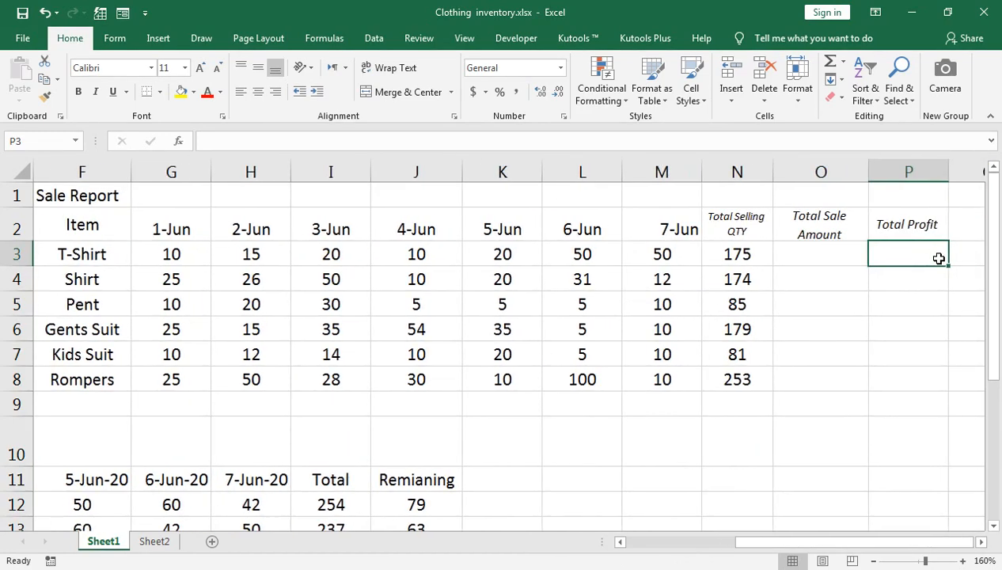
{"action": "key", "text": "Left"}
{"action": "key", "text": "Right"}
{"action": "key", "text": "Left"}
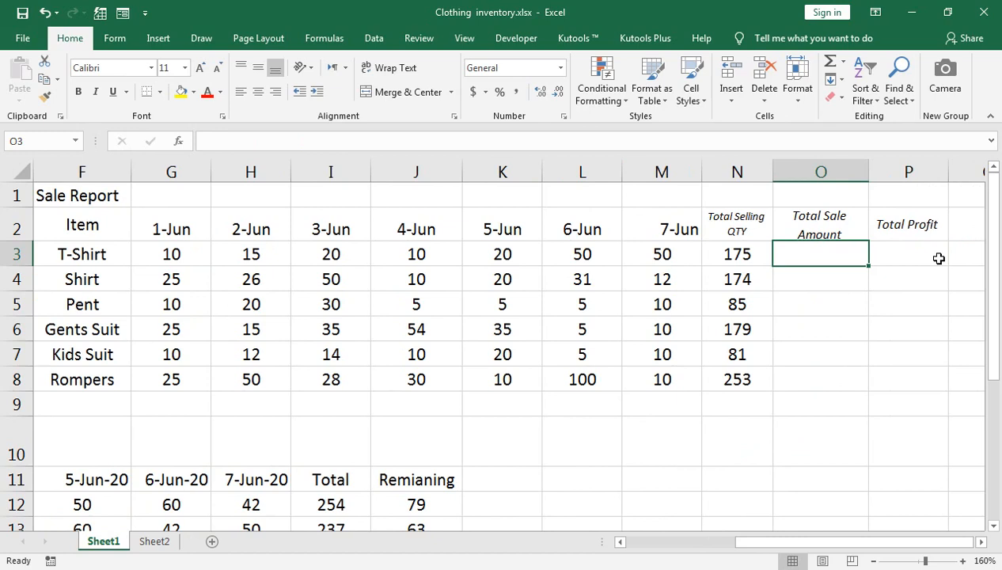
{"action": "type", "text": "="}
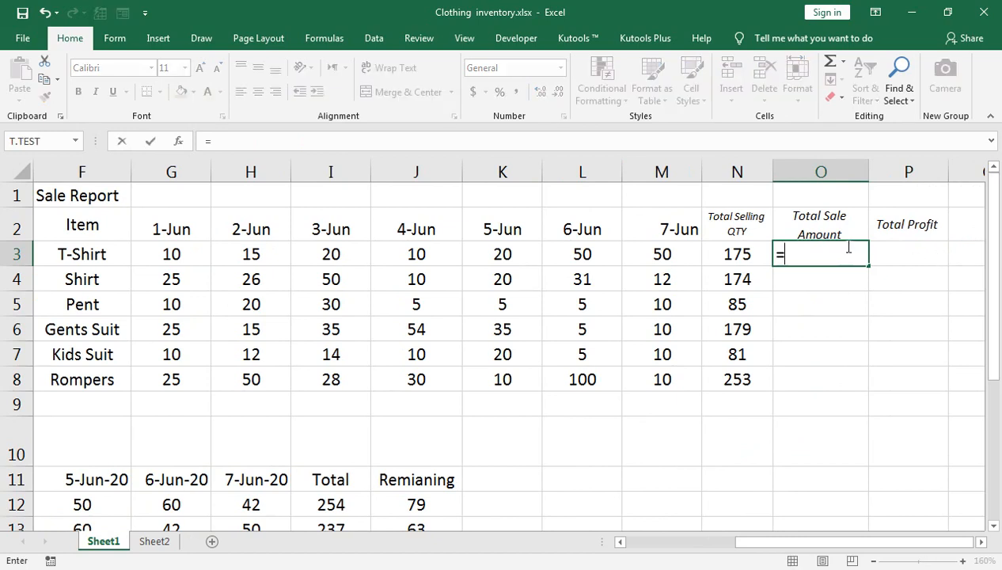
{"action": "left_click", "coordinate": [716, 248]}
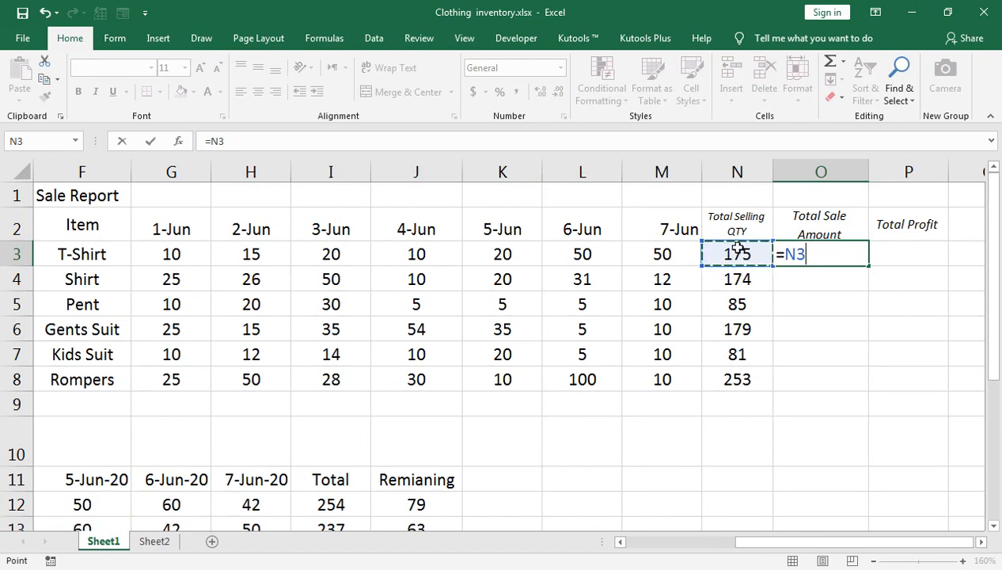
{"action": "type", "text": "*"}
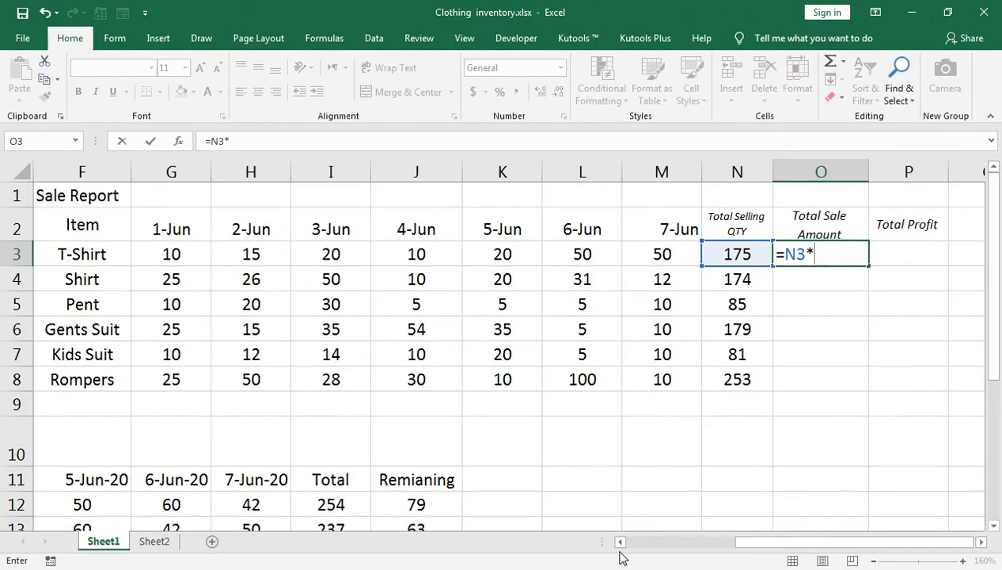
{"action": "left_click", "coordinate": [620, 542]}
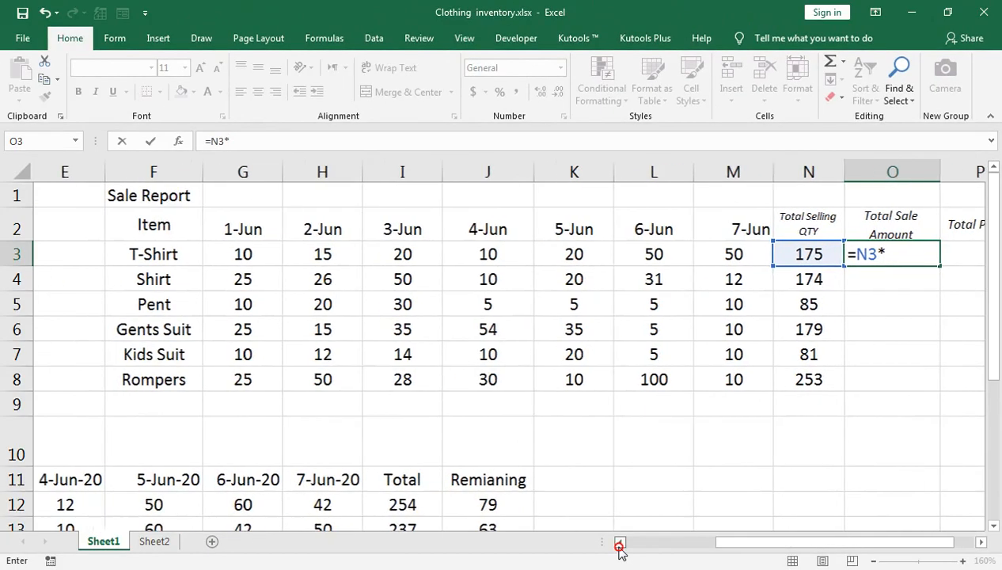
{"action": "left_click", "coordinate": [297, 243]}
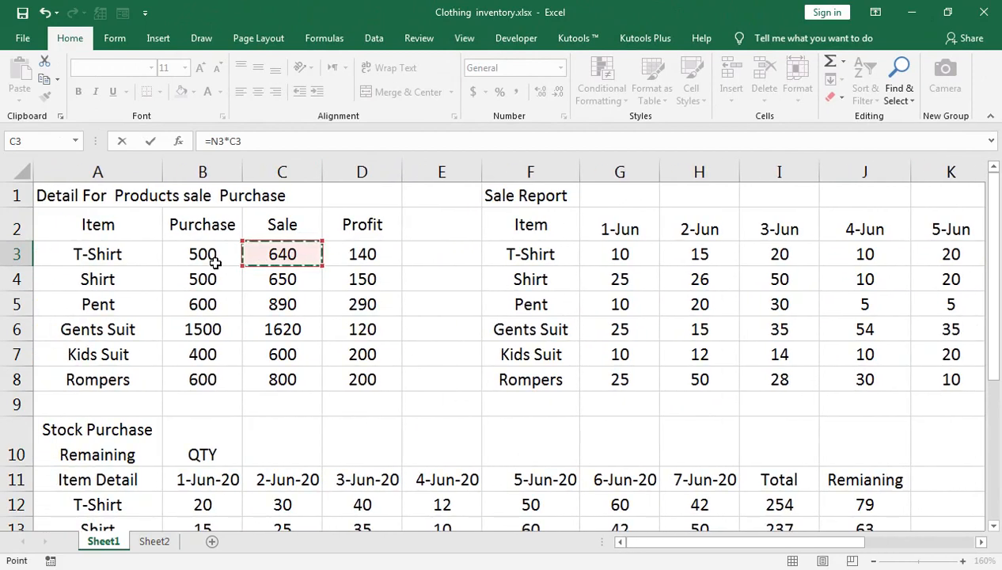
{"action": "left_click_drag", "start_coordinate": [772, 548], "coordinate": [915, 547]}
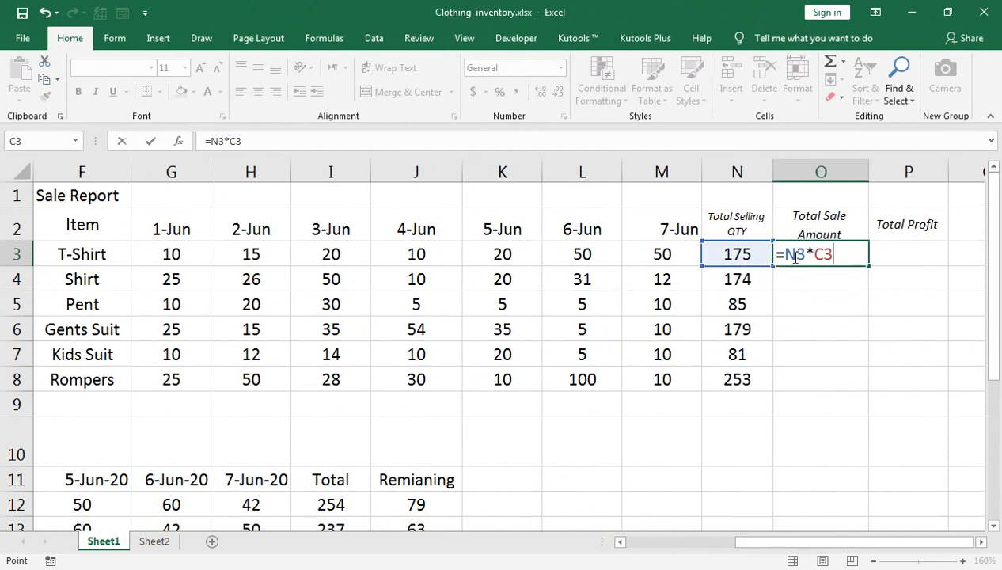
{"action": "key", "text": "Return"}
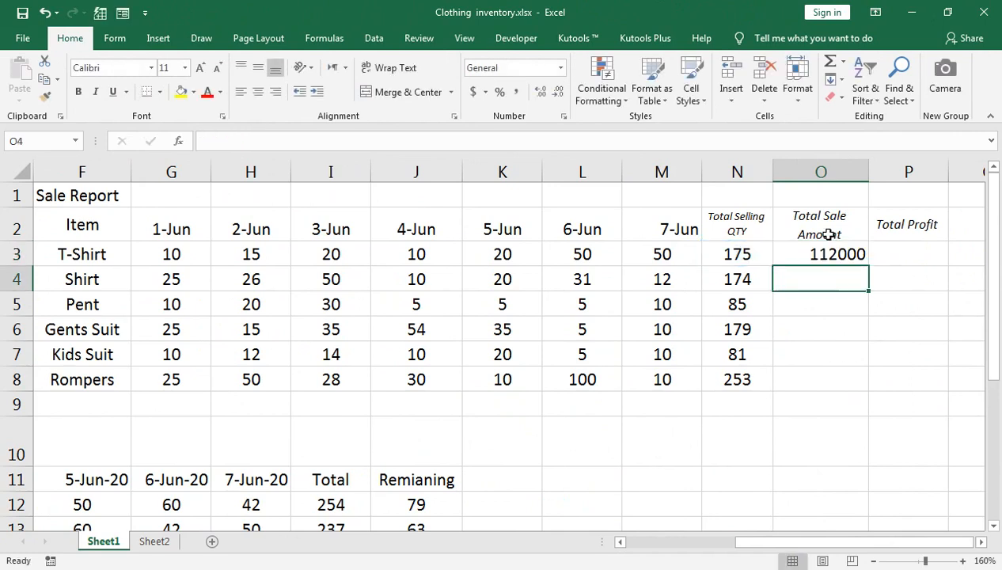
{"action": "left_click", "coordinate": [821, 254]}
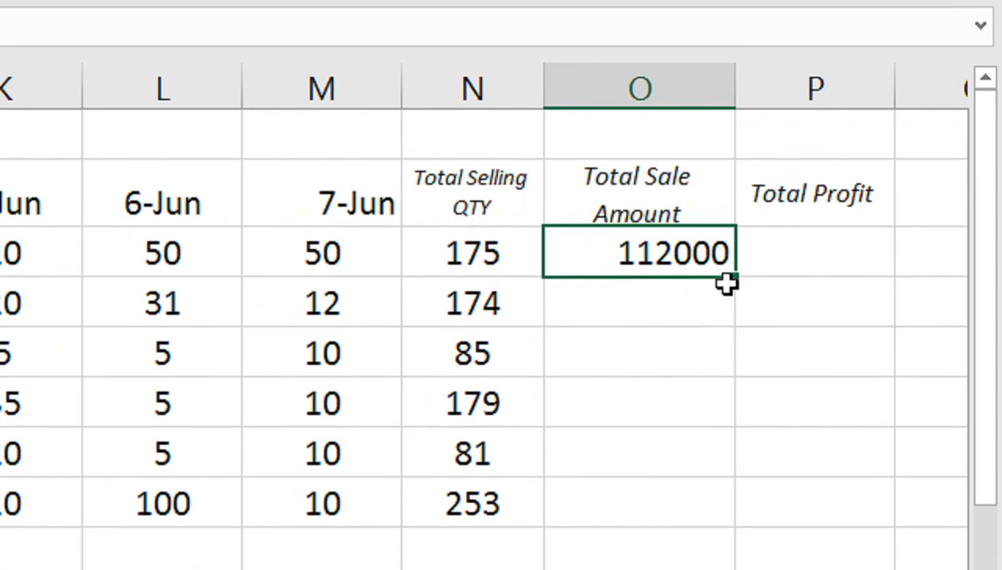
{"action": "left_click_drag", "start_coordinate": [870, 266], "coordinate": [869, 391]}
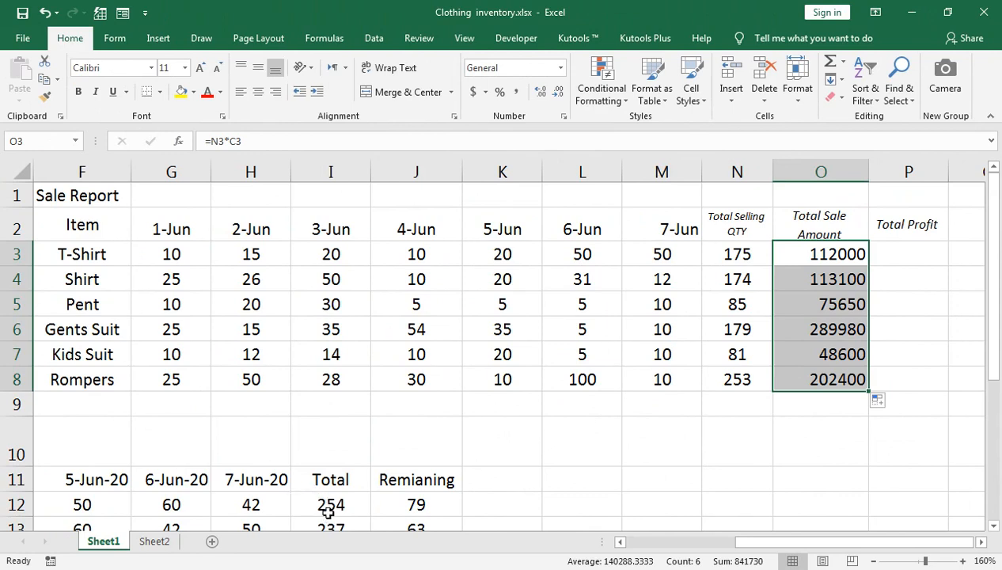
Add the column heading "Purchase Amount" in K11, beside the remaining stock heading
{"action": "double_click", "coordinate": [523, 481]}
{"action": "key", "text": "Return"}
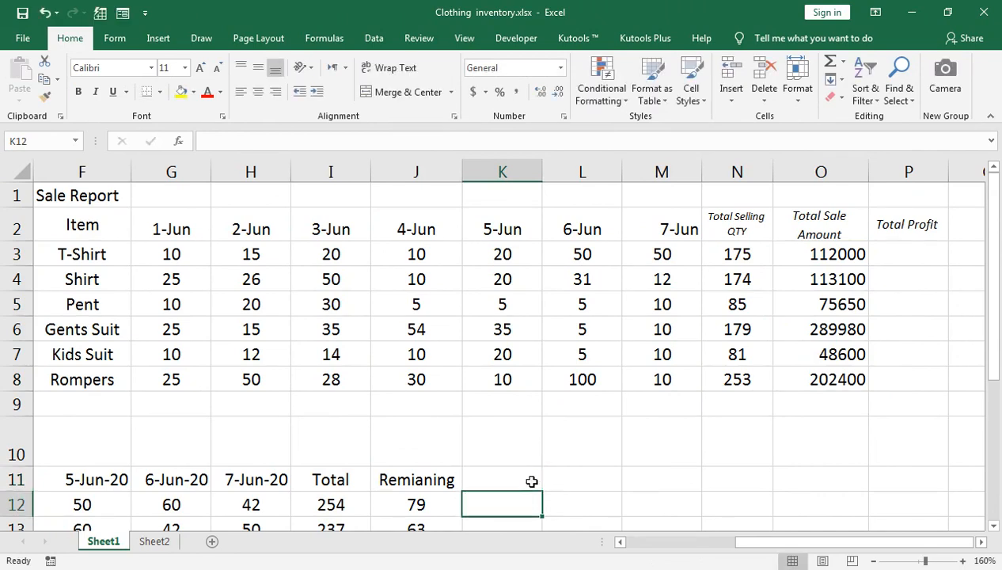
{"action": "left_click", "coordinate": [532, 482]}
{"action": "type", "text": "P"}
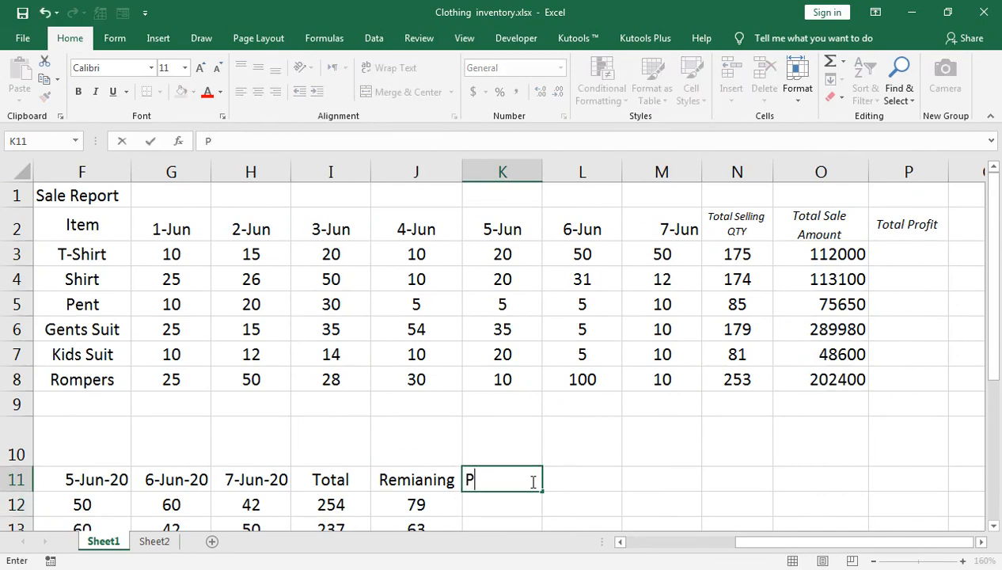
{"action": "type", "text": "urchase A"}
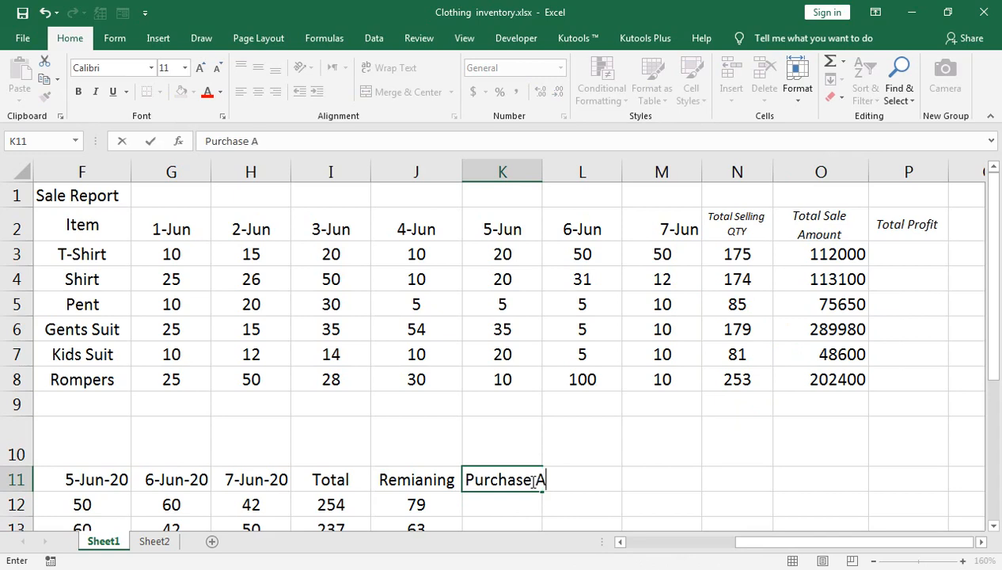
{"action": "type", "text": "mount"}
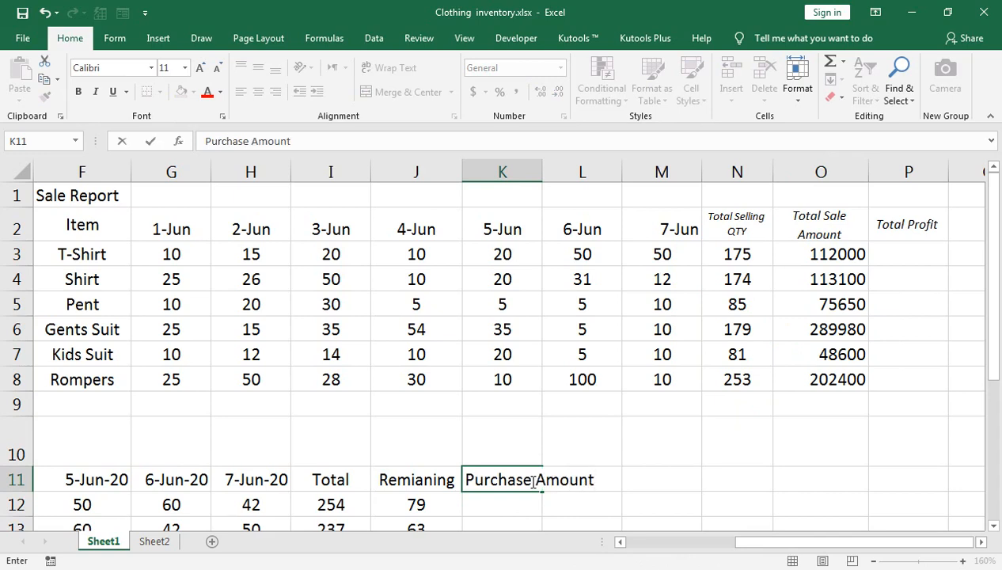
{"action": "key", "text": "Return"}
Enter =I12*B3 in K12 to multiply the T-Shirt total stock by its purchase price
{"action": "type", "text": "="}
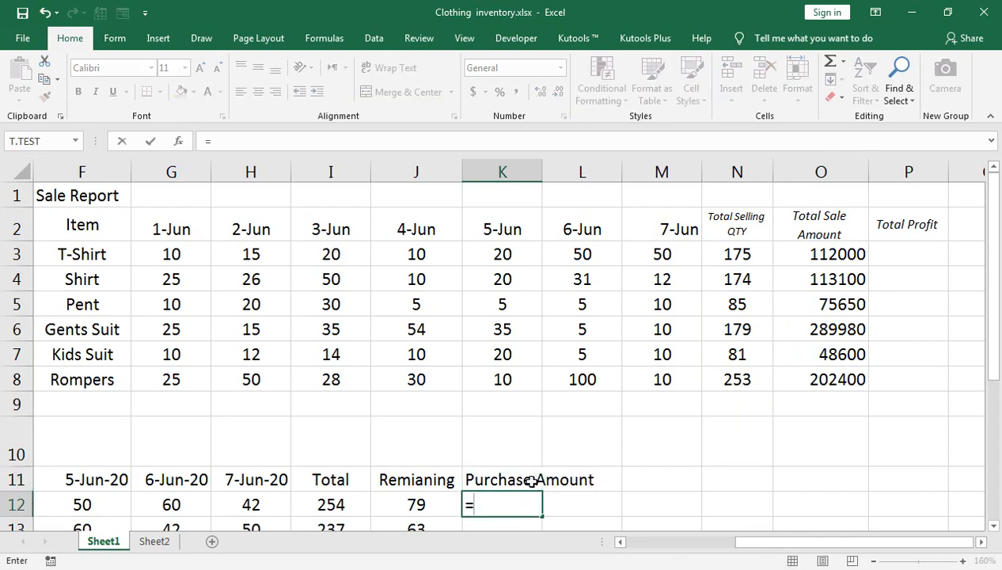
{"action": "key", "text": "Left"}
{"action": "key", "text": "Left"}
{"action": "type", "text": "-"}
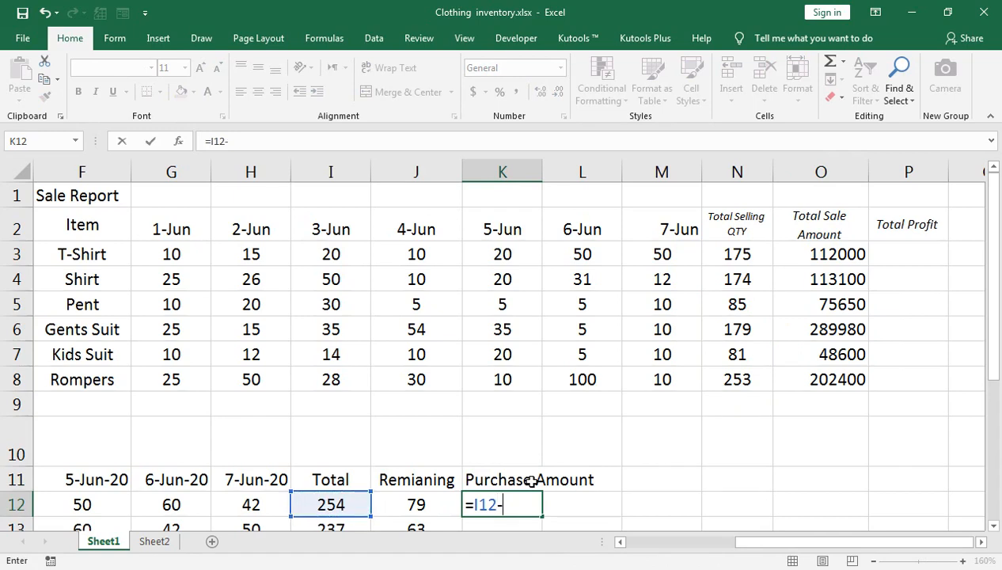
{"action": "type", "text": "*"}
{"action": "key", "text": "Left"}
{"action": "key", "text": "Left"}
{"action": "key", "text": "Left"}
{"action": "key", "text": "Left"}
{"action": "key", "text": "Up"}
{"action": "key", "text": "Up"}
{"action": "key", "text": "Up"}
{"action": "key", "text": "Up"}
{"action": "key", "text": "Left"}
{"action": "key", "text": "Left"}
{"action": "key", "text": "Left"}
{"action": "key", "text": "Left"}
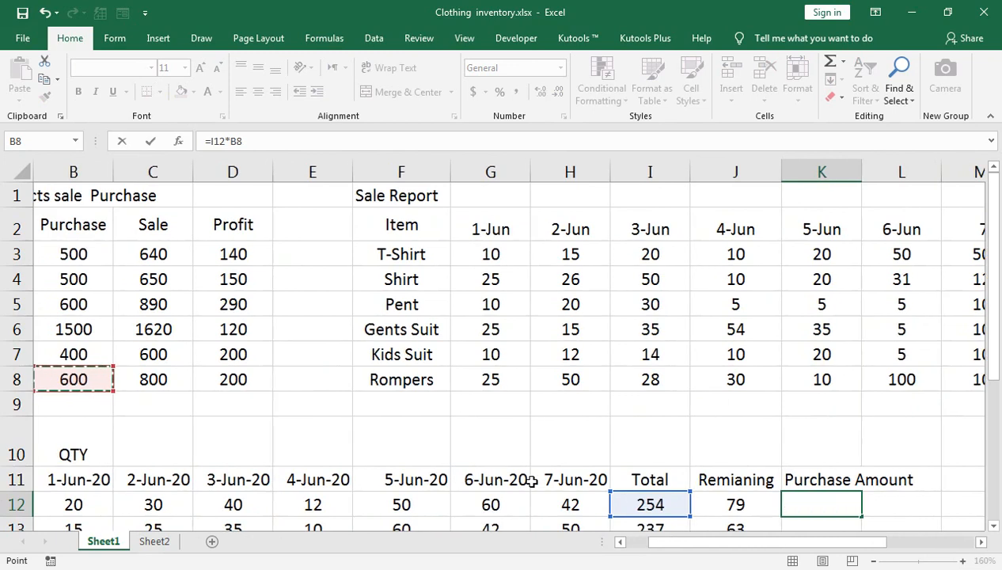
{"action": "key", "text": "Up"}
{"action": "key", "text": "Up"}
{"action": "key", "text": "Up"}
{"action": "key", "text": "Up"}
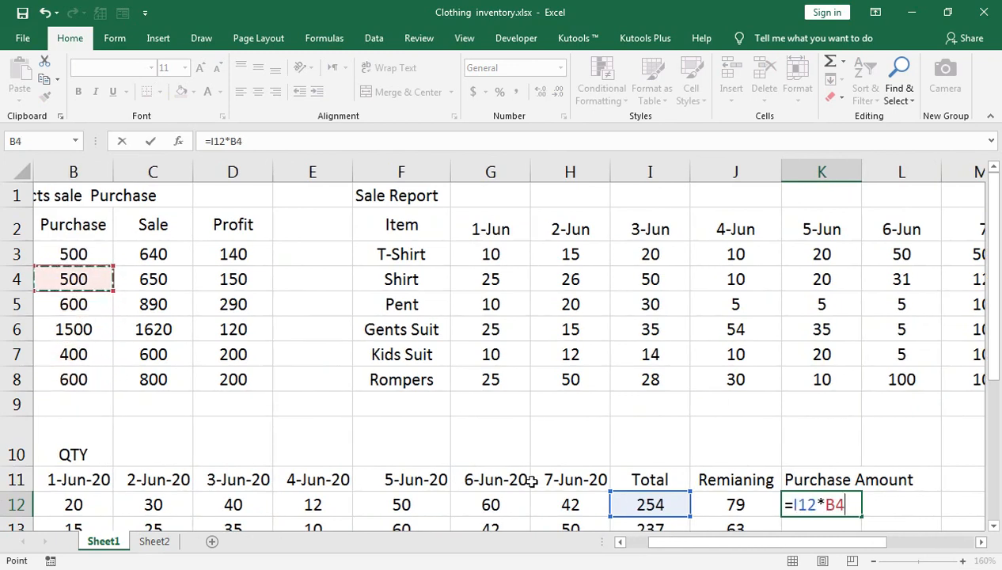
{"action": "key", "text": "Right"}
{"action": "key", "text": "Up"}
{"action": "key", "text": "Left"}
{"action": "key", "text": "Return"}
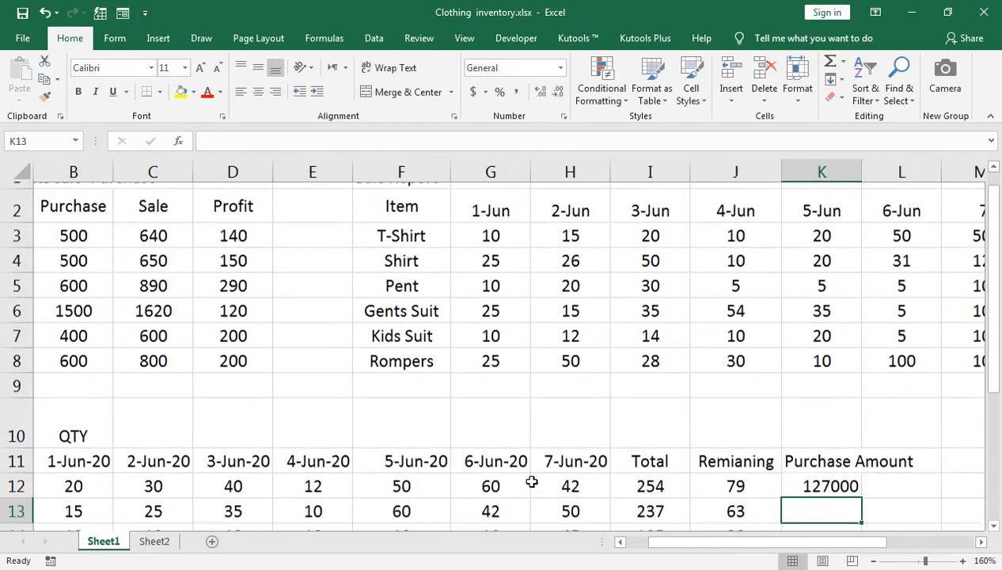
Fill the Purchase Amount formula in K12 down to K17 for the remaining items
{"action": "left_click", "coordinate": [827, 480]}
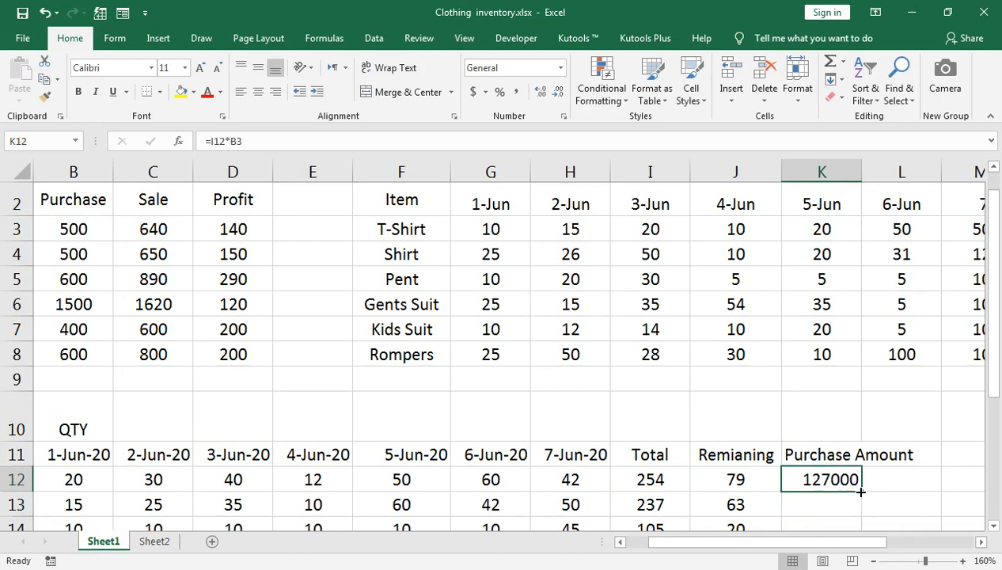
{"action": "double_click", "coordinate": [861, 492]}
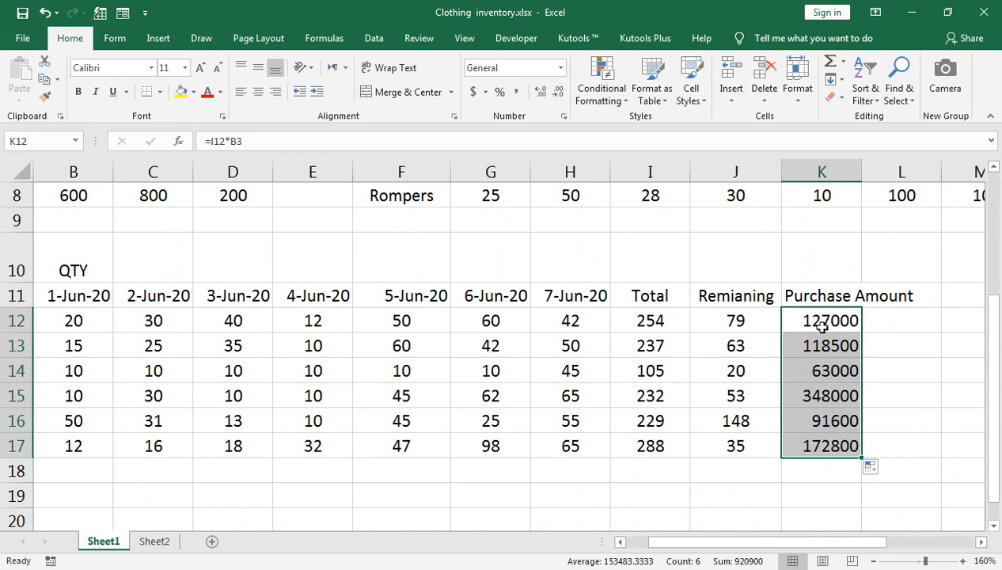
Calculate the Total Profit with =N3*D3 in P3 and fill the formula down to P8
{"action": "scroll", "coordinate": [831, 327], "scroll_direction": "up", "scroll_amount": 2}
{"action": "left_click_drag", "start_coordinate": [861, 545], "coordinate": [938, 544]}
{"action": "scroll", "coordinate": [834, 437], "scroll_direction": "up", "scroll_amount": 1}
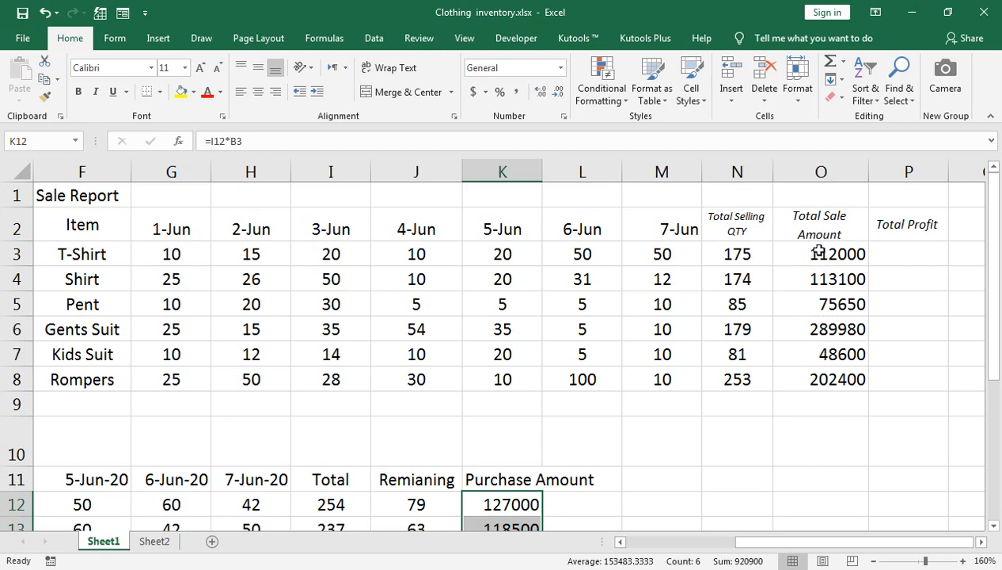
{"action": "left_click", "coordinate": [899, 253]}
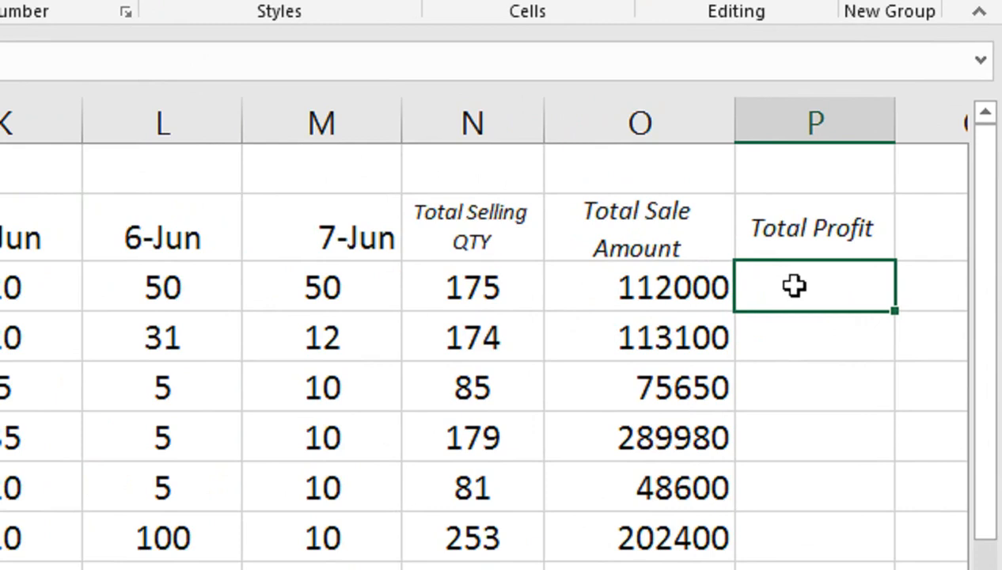
{"action": "type", "text": "="}
{"action": "left_click", "coordinate": [504, 285]}
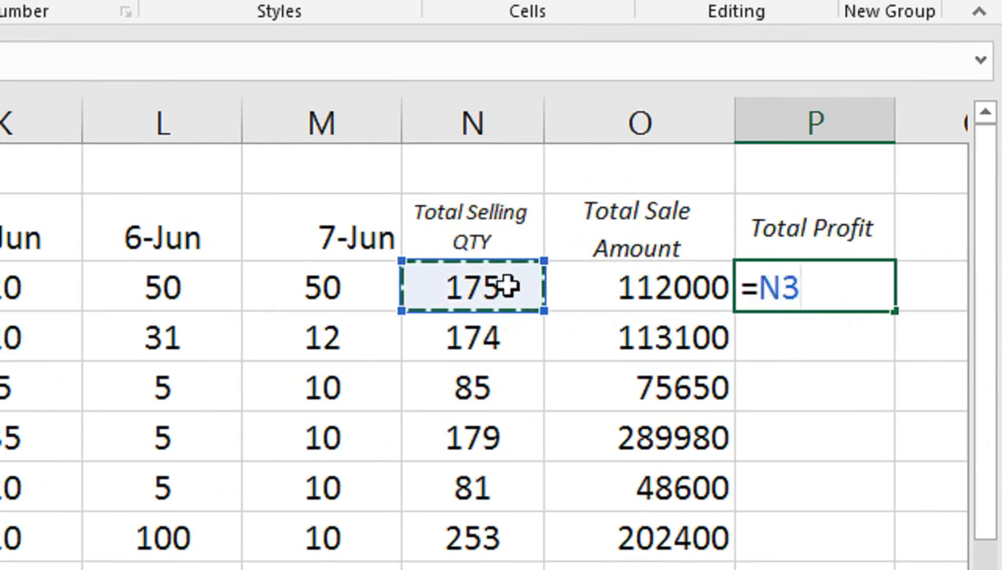
{"action": "type", "text": "*"}
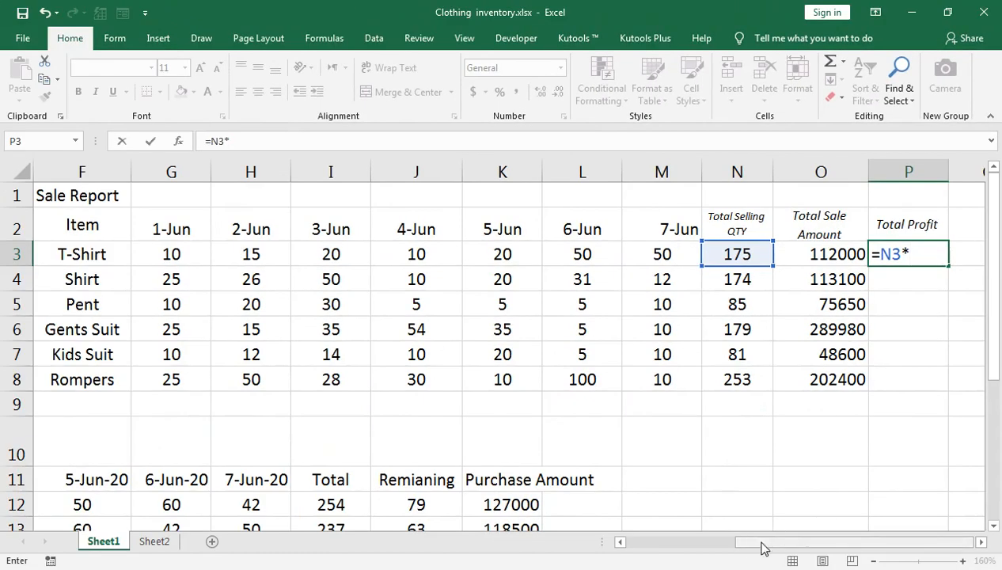
{"action": "left_click_drag", "start_coordinate": [760, 545], "coordinate": [621, 542]}
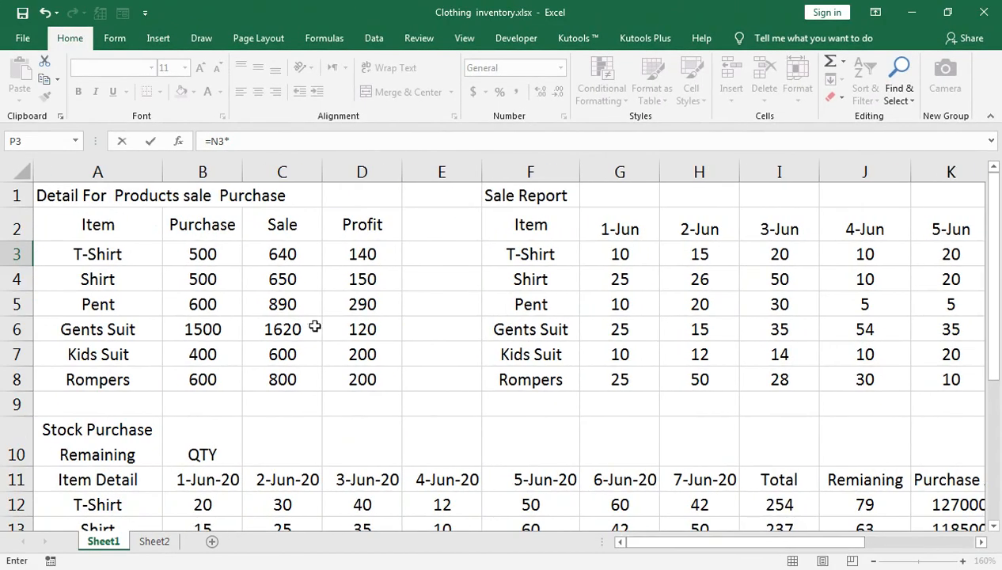
{"action": "left_click", "coordinate": [371, 258]}
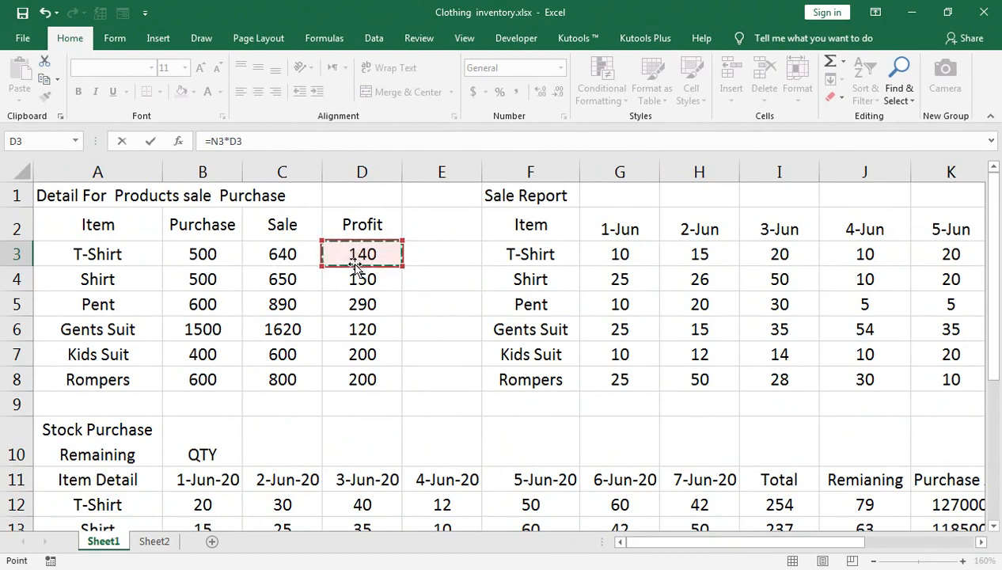
{"action": "left_click_drag", "start_coordinate": [664, 544], "coordinate": [775, 545]}
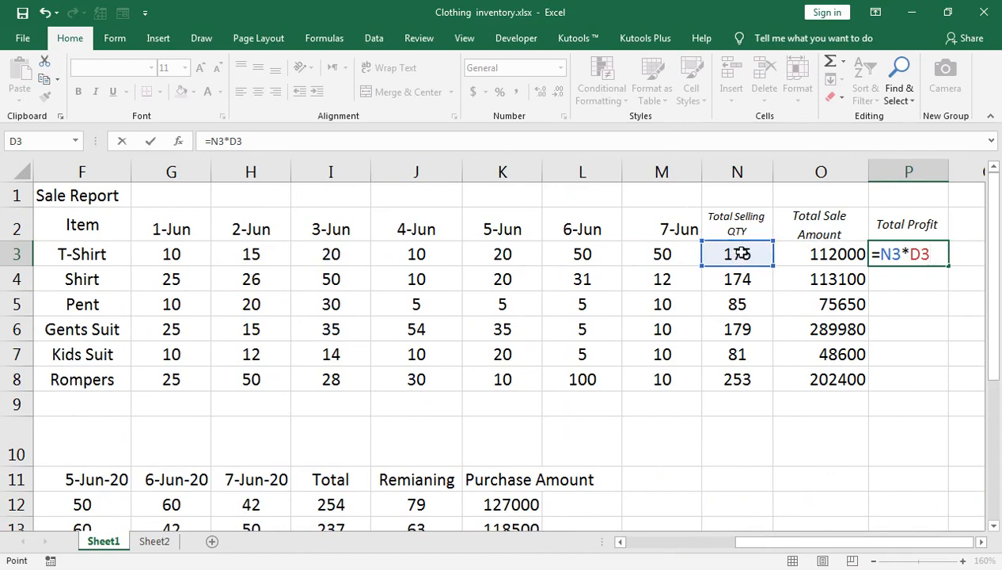
{"action": "key", "text": "Return"}
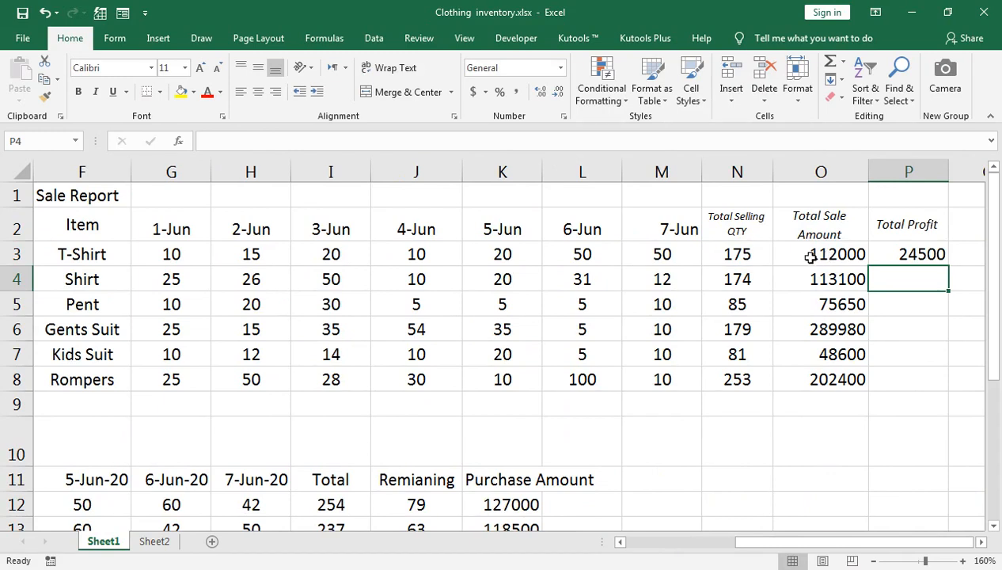
{"action": "left_click", "coordinate": [901, 255]}
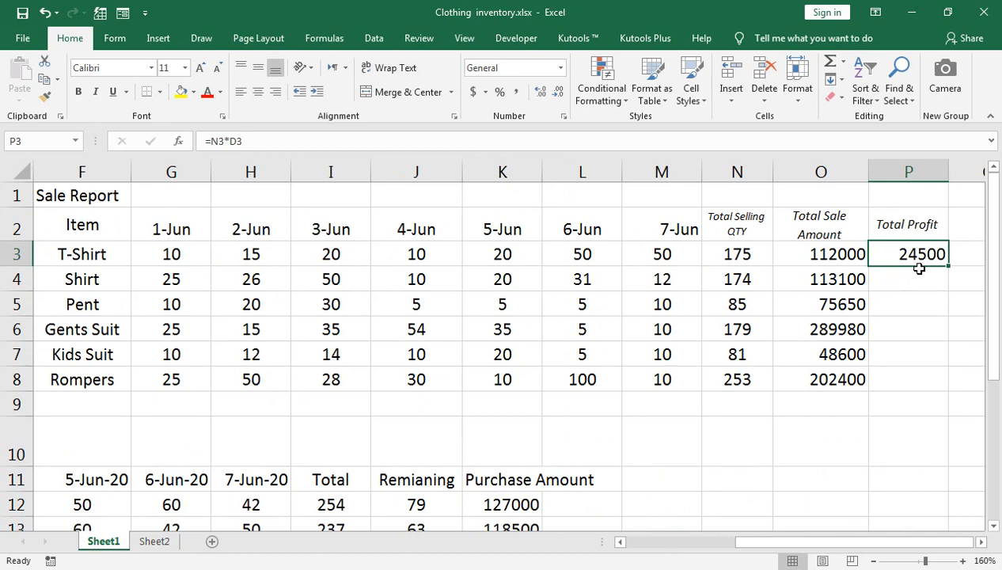
{"action": "double_click", "coordinate": [951, 268]}
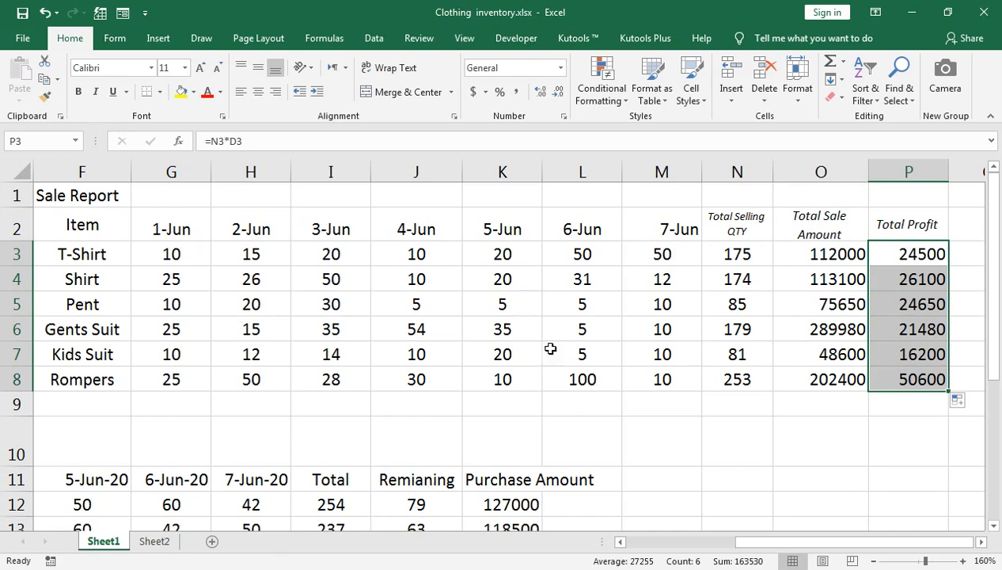
Merge and center the "Purchase Amount" heading across K11:L11
{"action": "left_click", "coordinate": [532, 471]}
{"action": "key", "text": "shift+Right"}
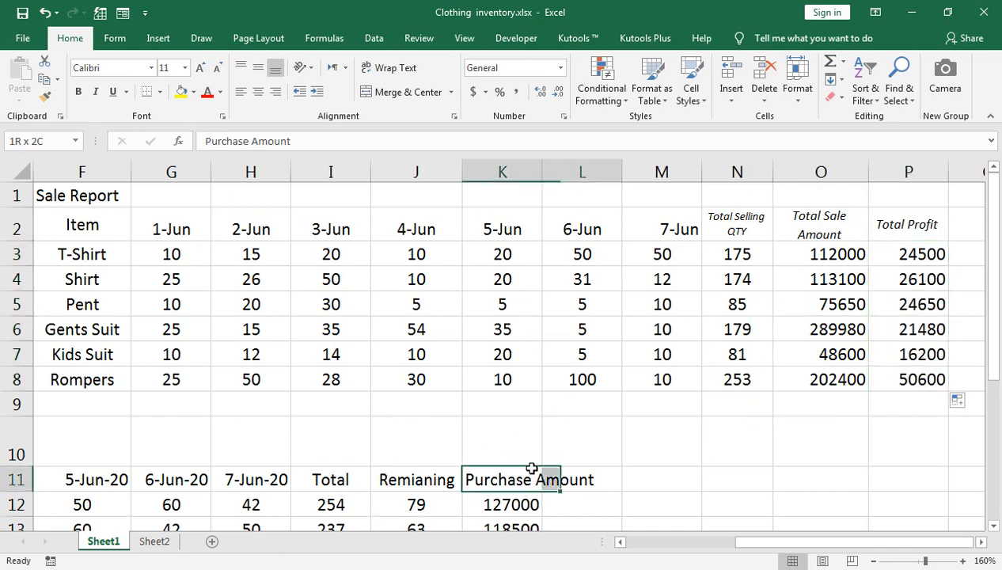
{"action": "left_click", "coordinate": [409, 91]}
Switch to the web browser showing the YouTube channel's videos page
{"action": "left_click_drag", "start_coordinate": [765, 546], "coordinate": [654, 546]}
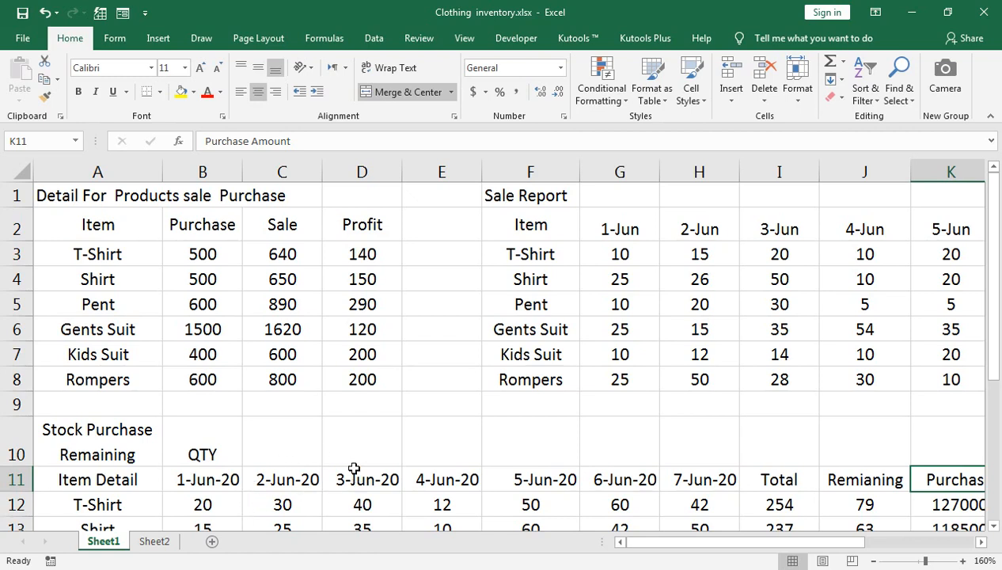
{"action": "left_click", "coordinate": [219, 568]}
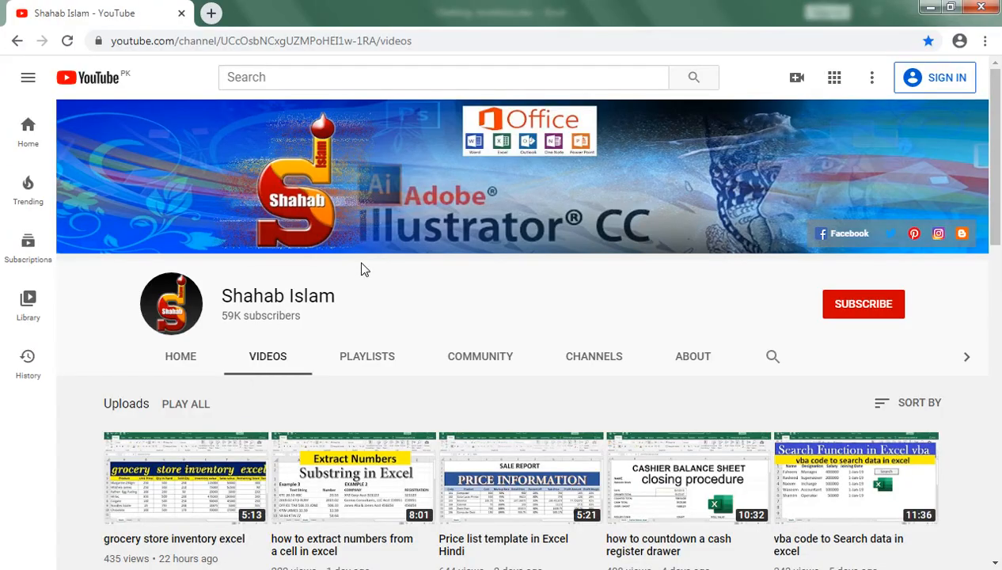